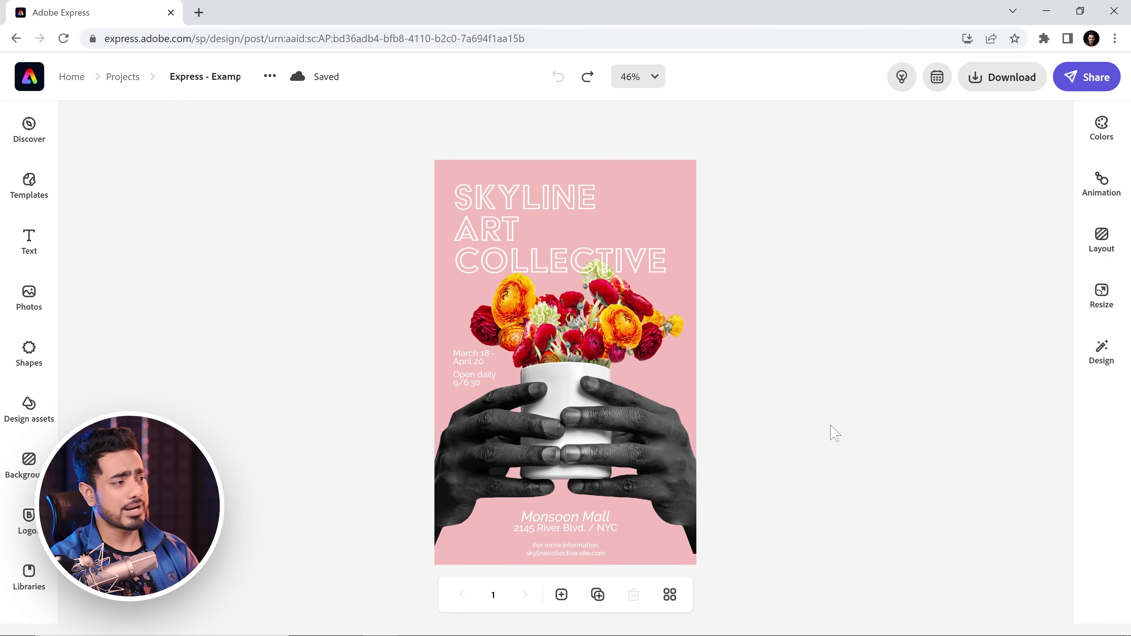
Step: Try the End of the year, Danielle and Nutrition layout variations, settling on End of the year
click(1097, 357)
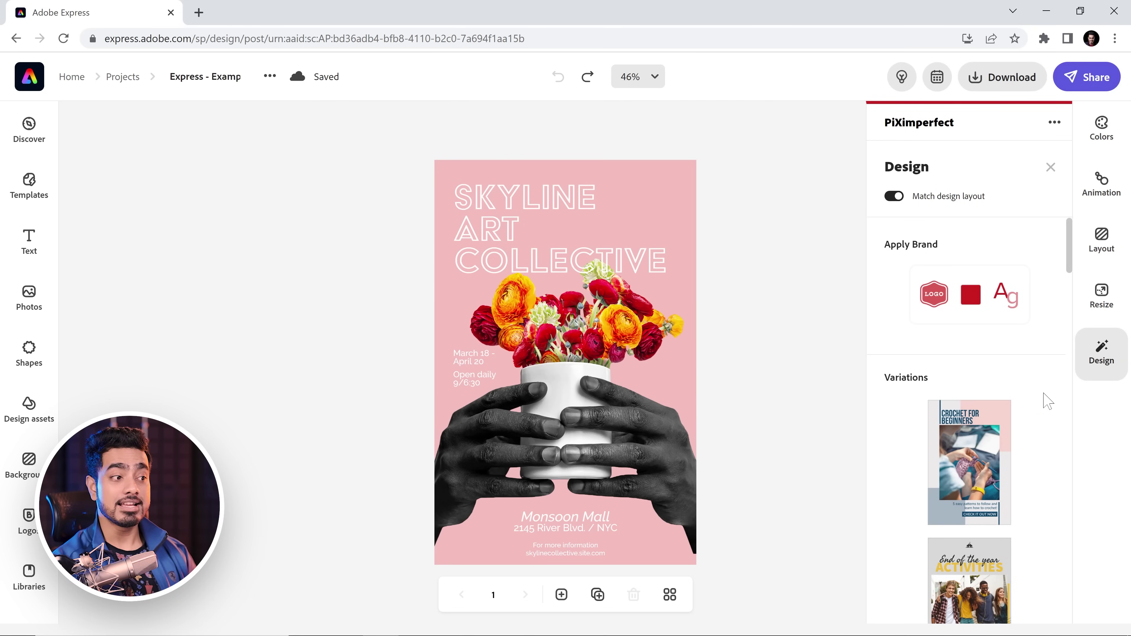
scroll(1048, 399, down, 3)
click(977, 355)
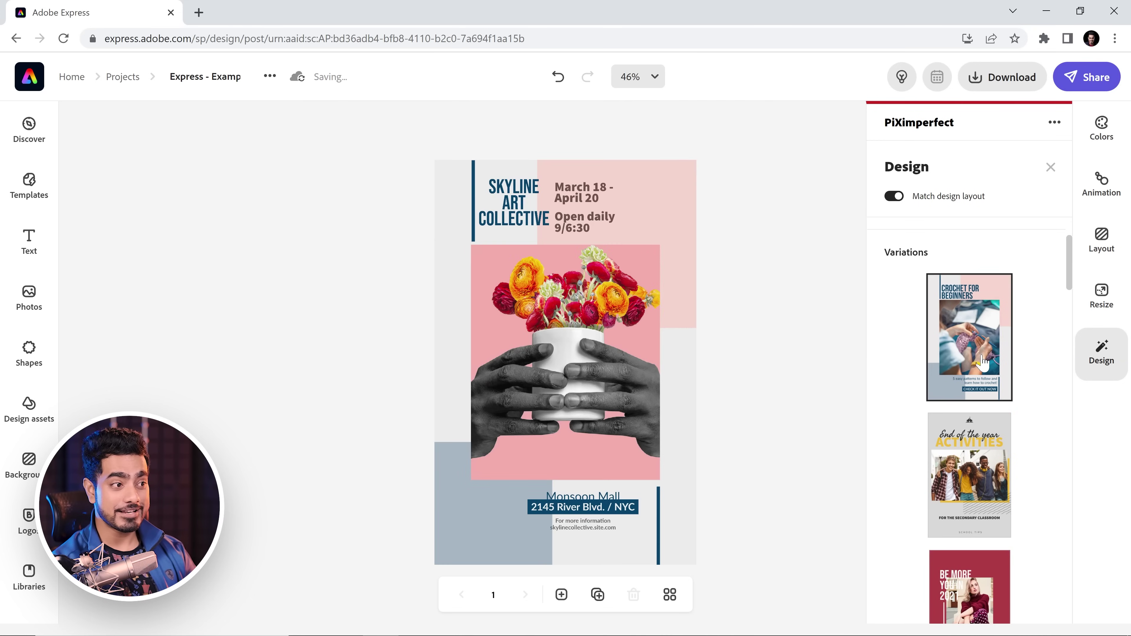
scroll(1039, 419, down, 2)
click(990, 399)
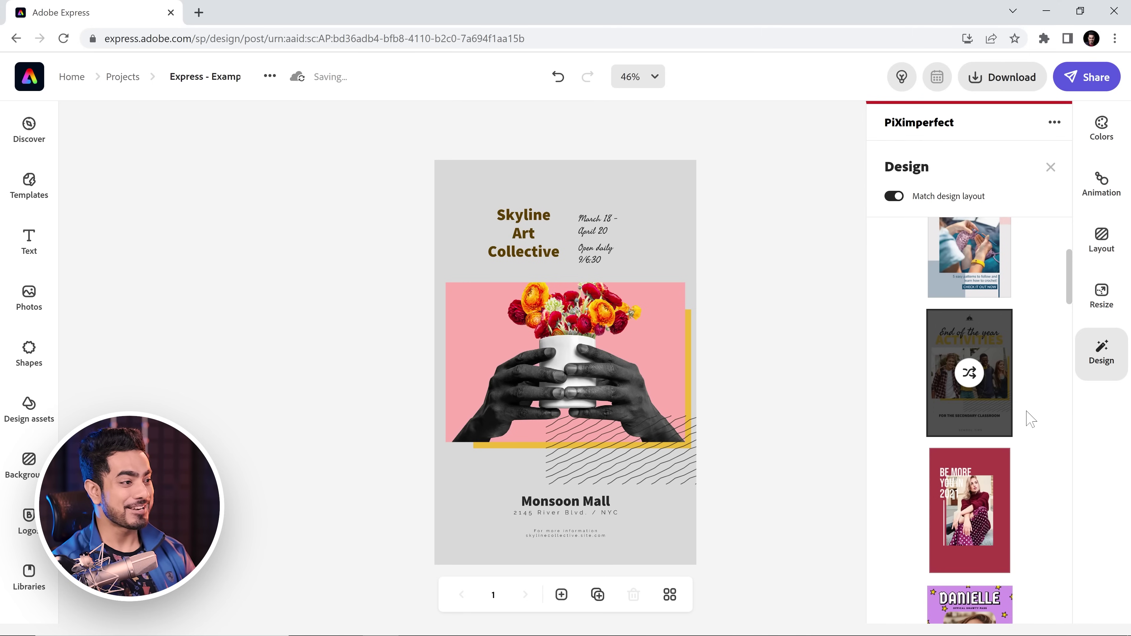
scroll(1027, 417, down, 3)
scroll(1021, 405, down, 3)
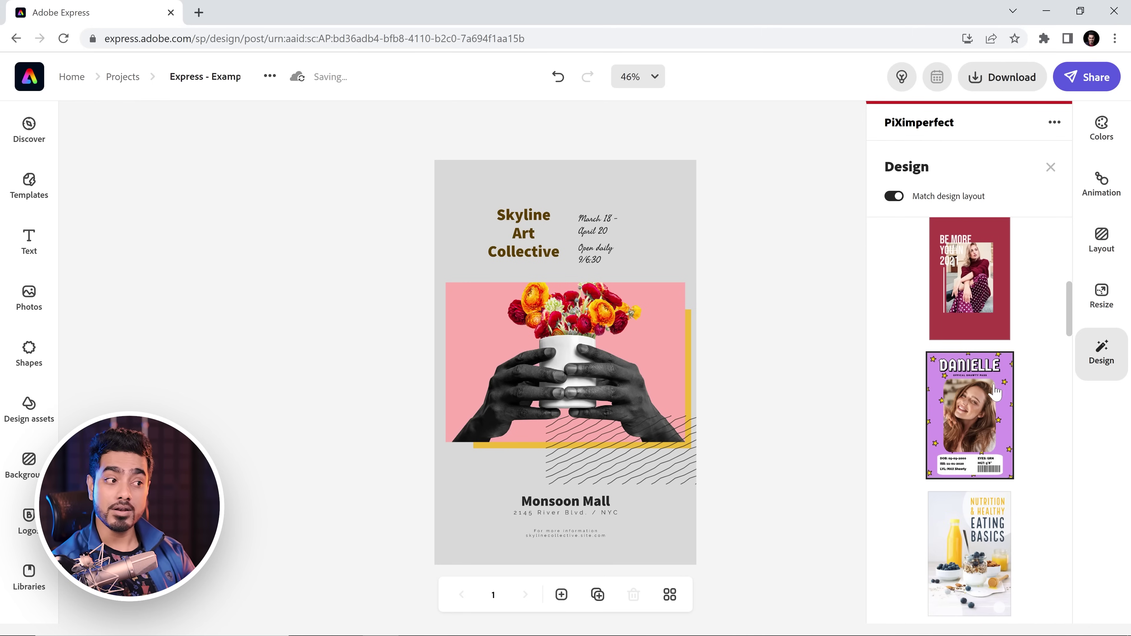
click(1022, 409)
scroll(1031, 411, down, 2)
click(1038, 441)
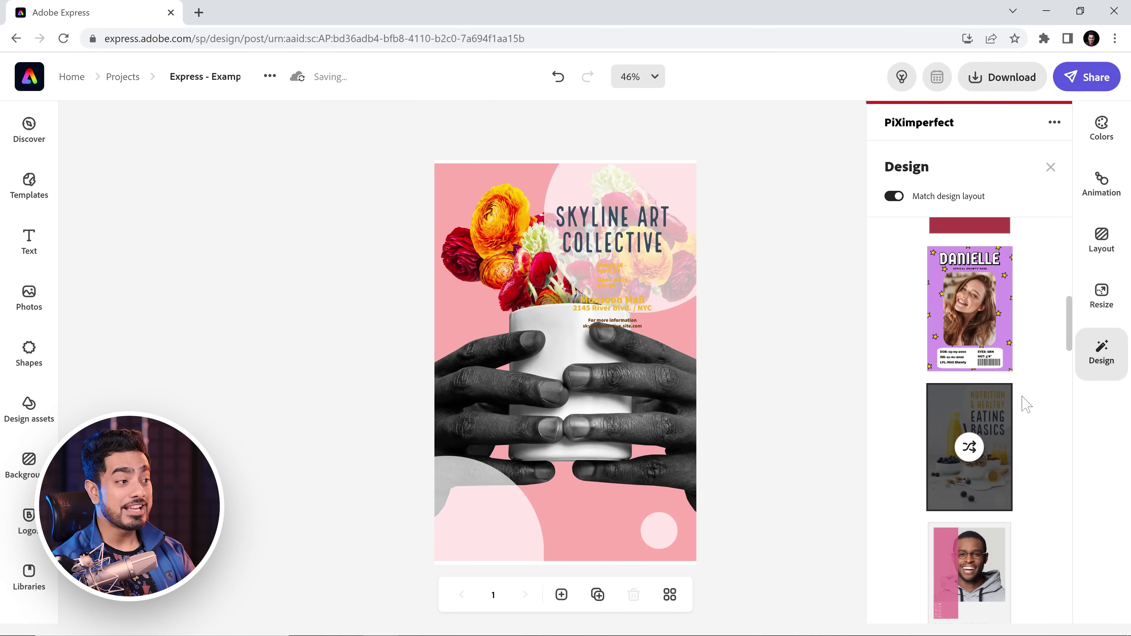
scroll(1033, 397, up, 6)
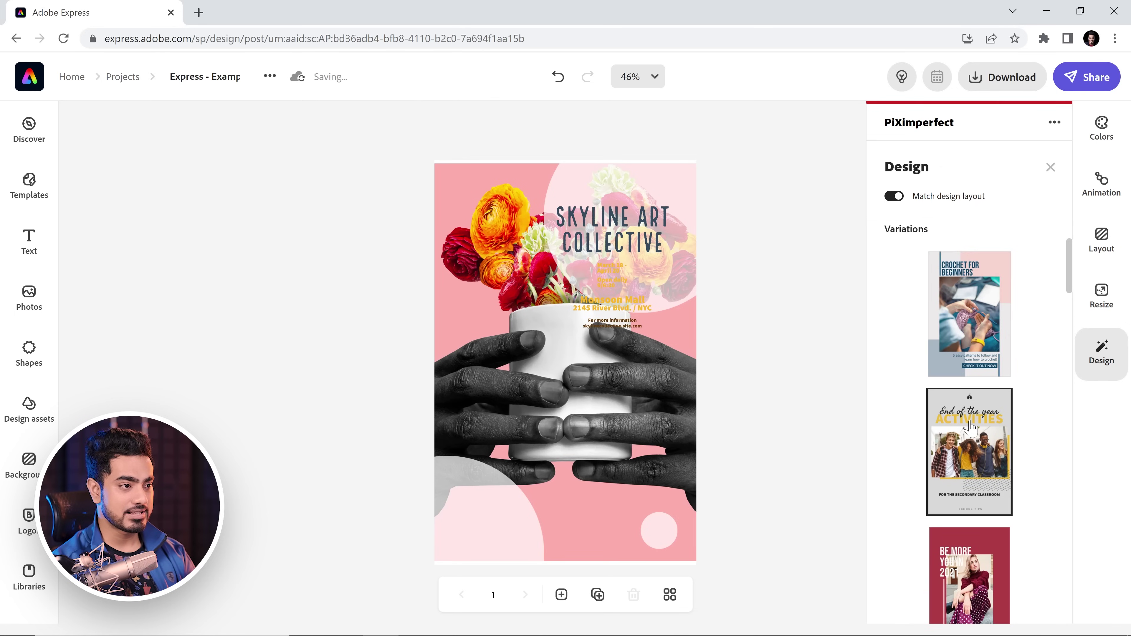
click(972, 431)
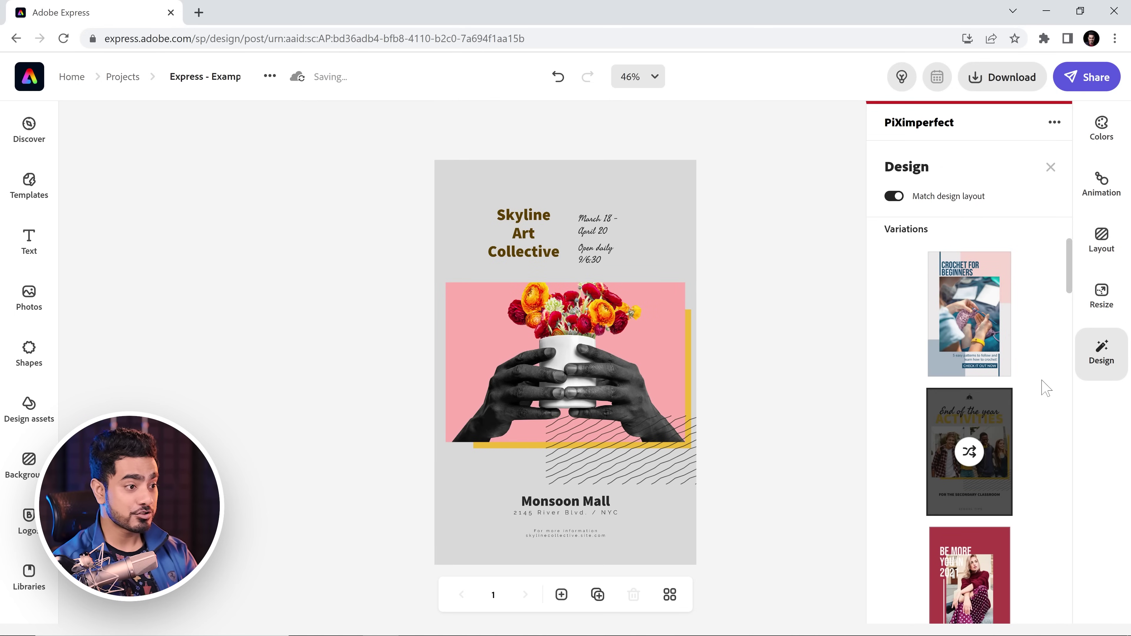
Step: Shuffle the variation's colours until a dark scheme with a gold title appears
click(969, 452)
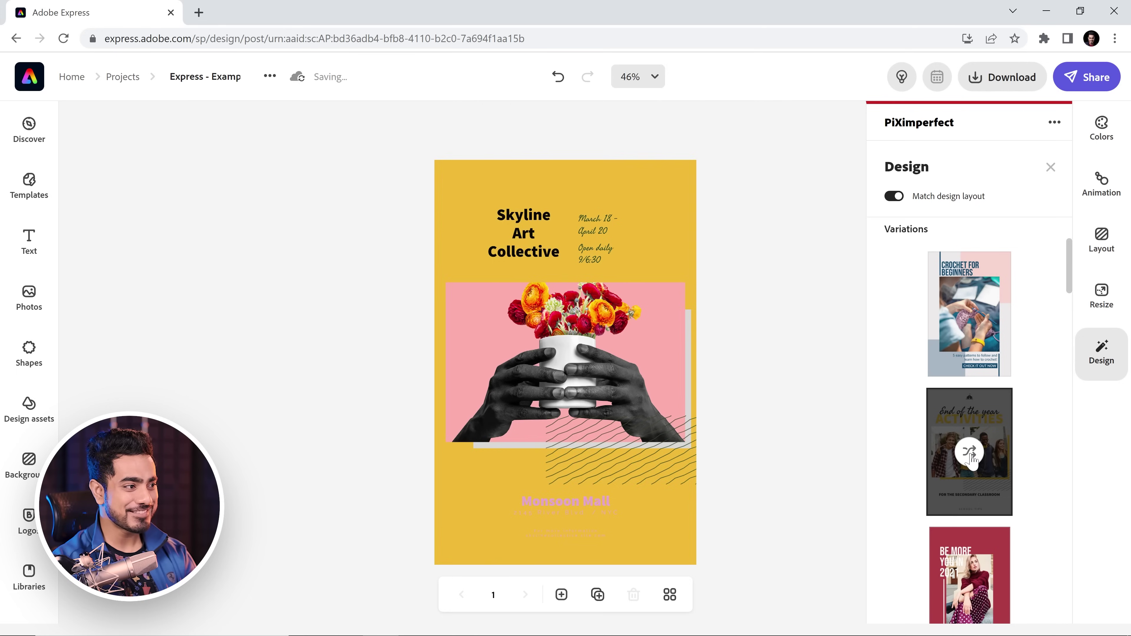
click(969, 452)
click(969, 451)
click(969, 452)
click(969, 452)
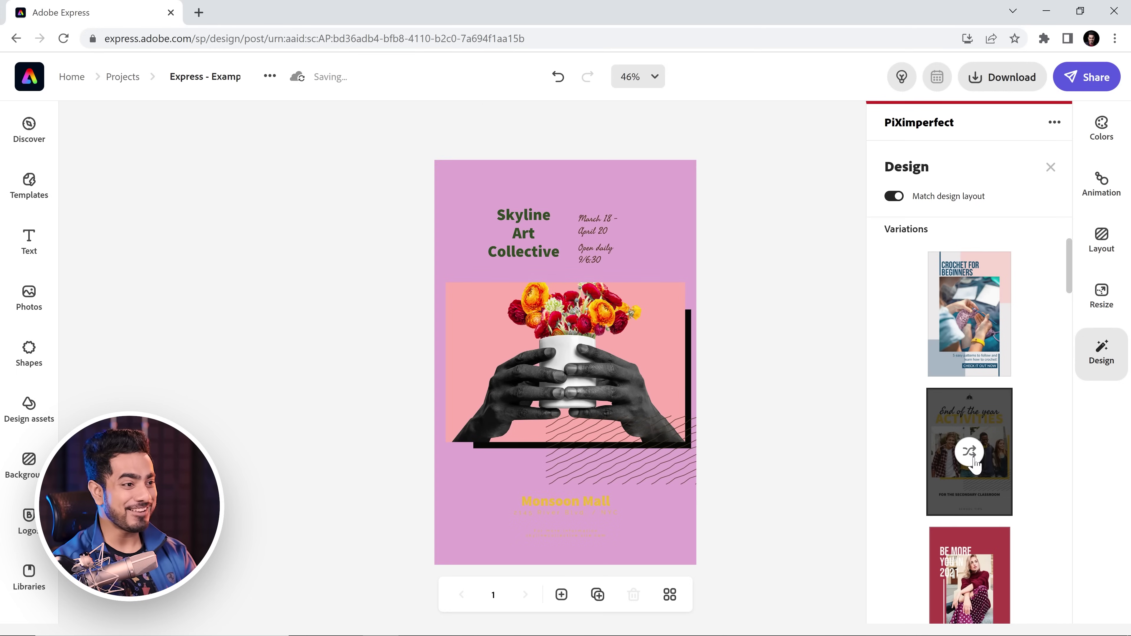
click(969, 452)
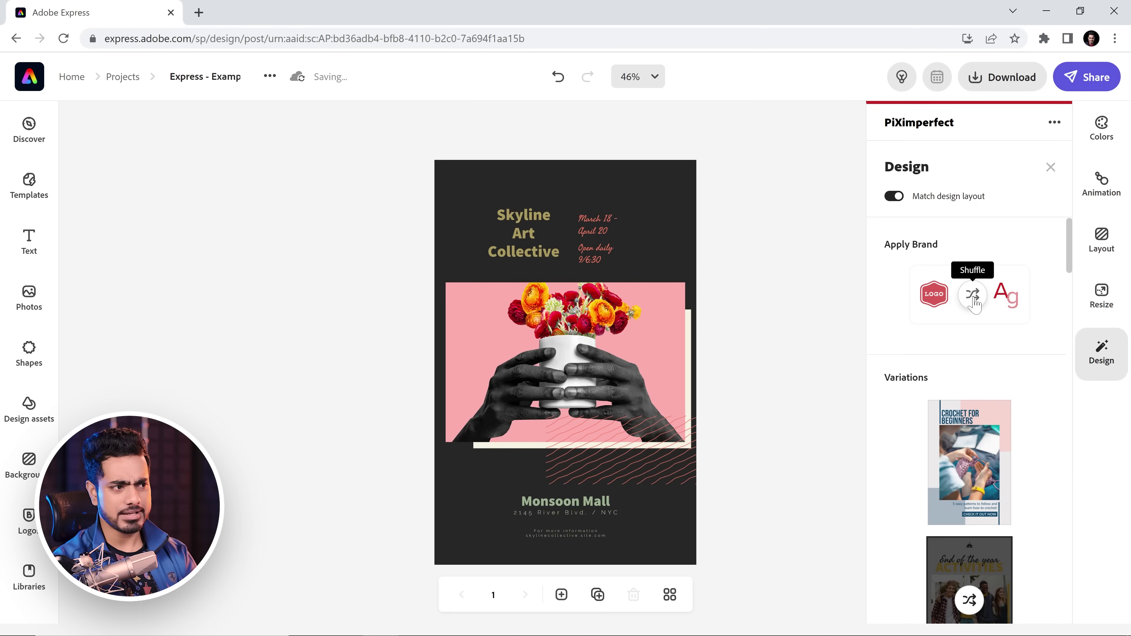
Step: Shuffle the brand colours across the poster several times
click(970, 298)
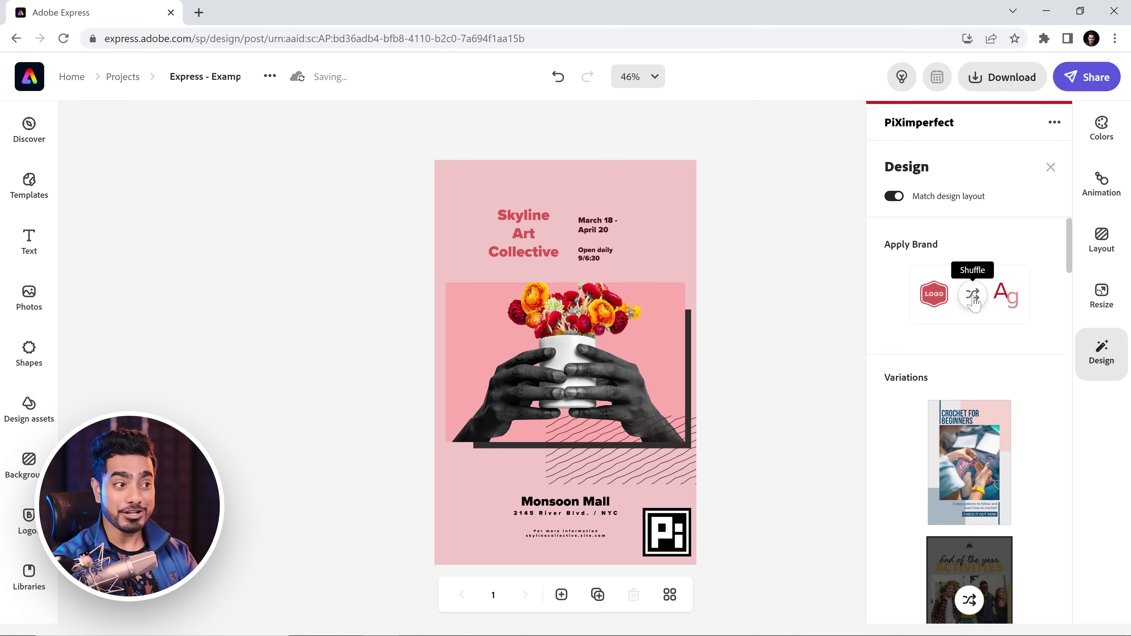
click(972, 295)
click(972, 295)
click(973, 294)
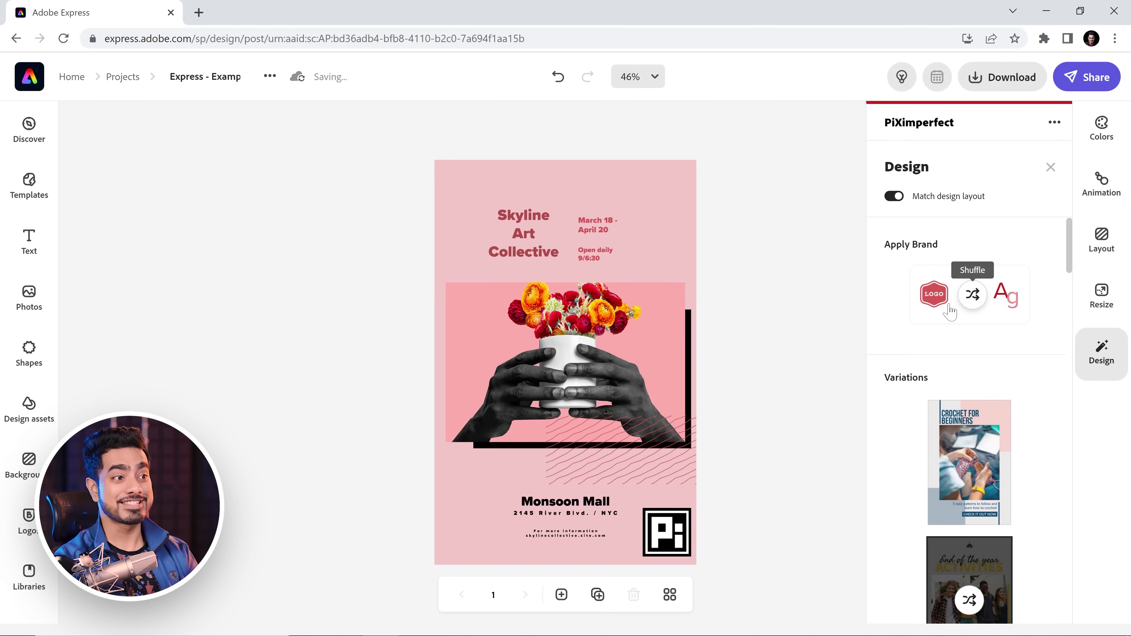
Step: Apply the PiXimperfect palette and reshuffle it to black with white text
click(1087, 144)
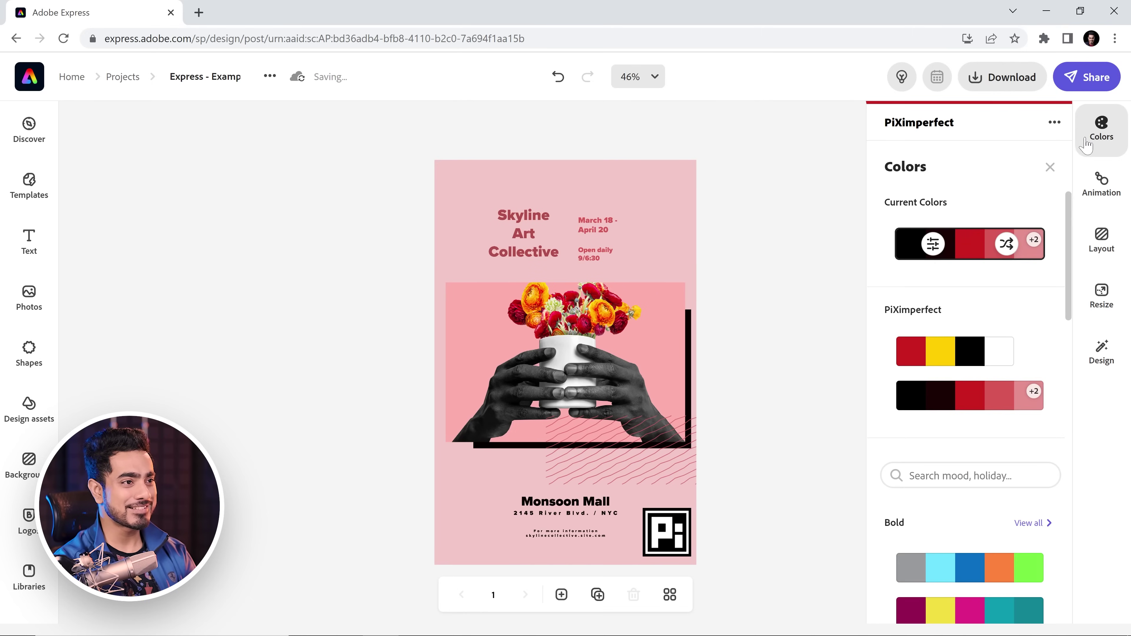
click(948, 364)
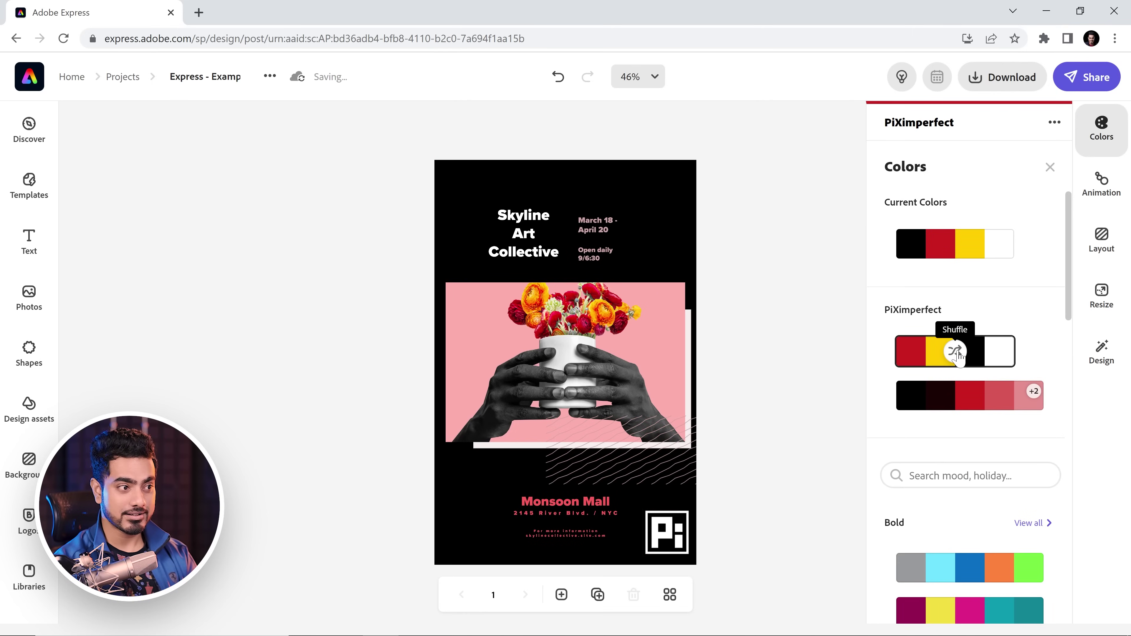
click(955, 353)
click(955, 353)
click(954, 352)
click(955, 353)
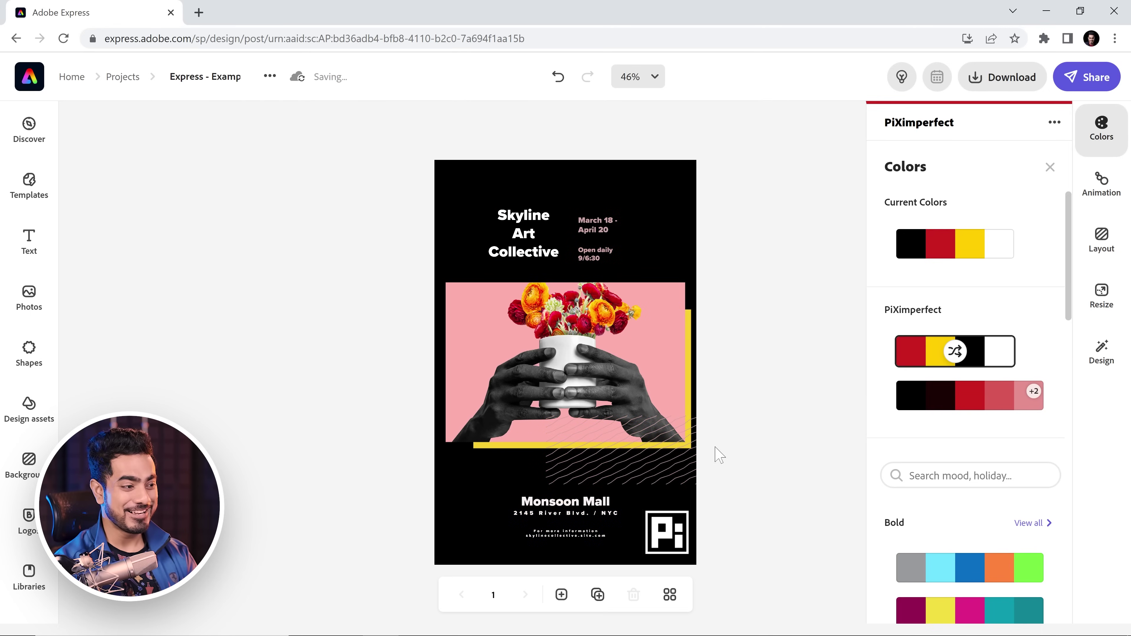
scroll(939, 480, down, 6)
Step: Bring up the Wanderlust Mixtape design with its pink background
scroll(942, 475, up, 5)
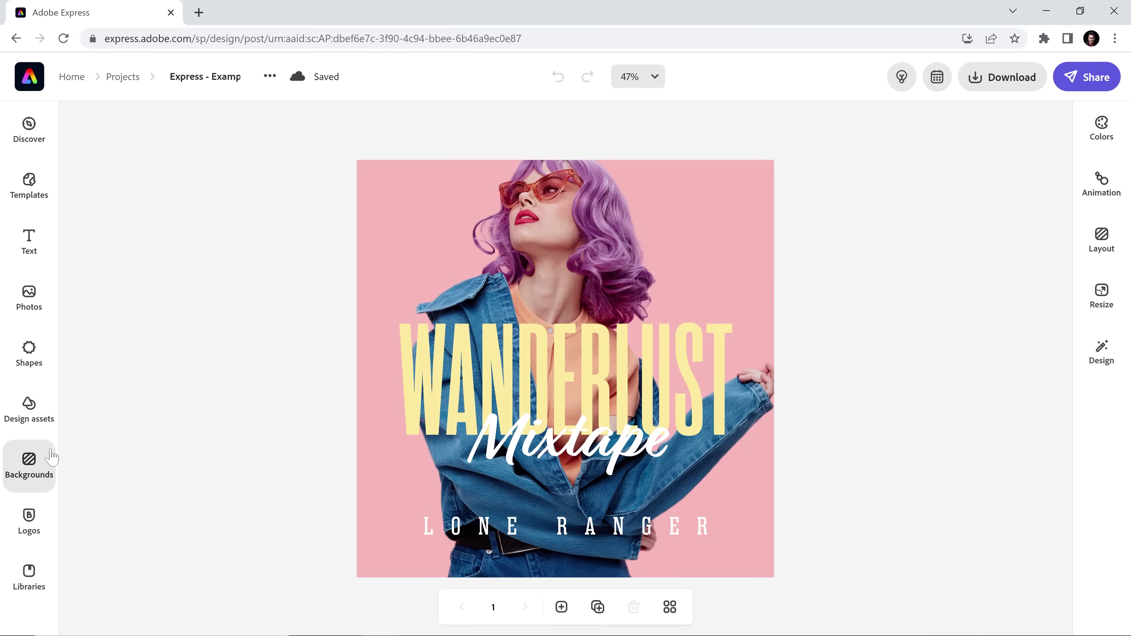
Step: Apply the Warm Toned Stonewash texture from Nature > Stones as the background
click(46, 458)
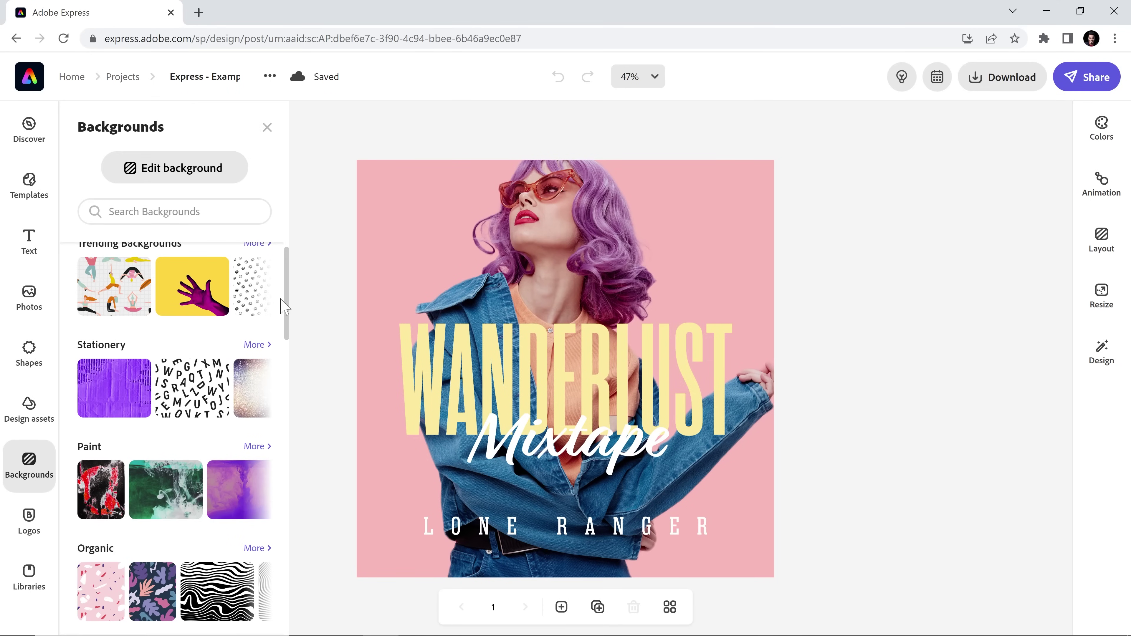
drag(288, 303, 289, 532)
click(255, 404)
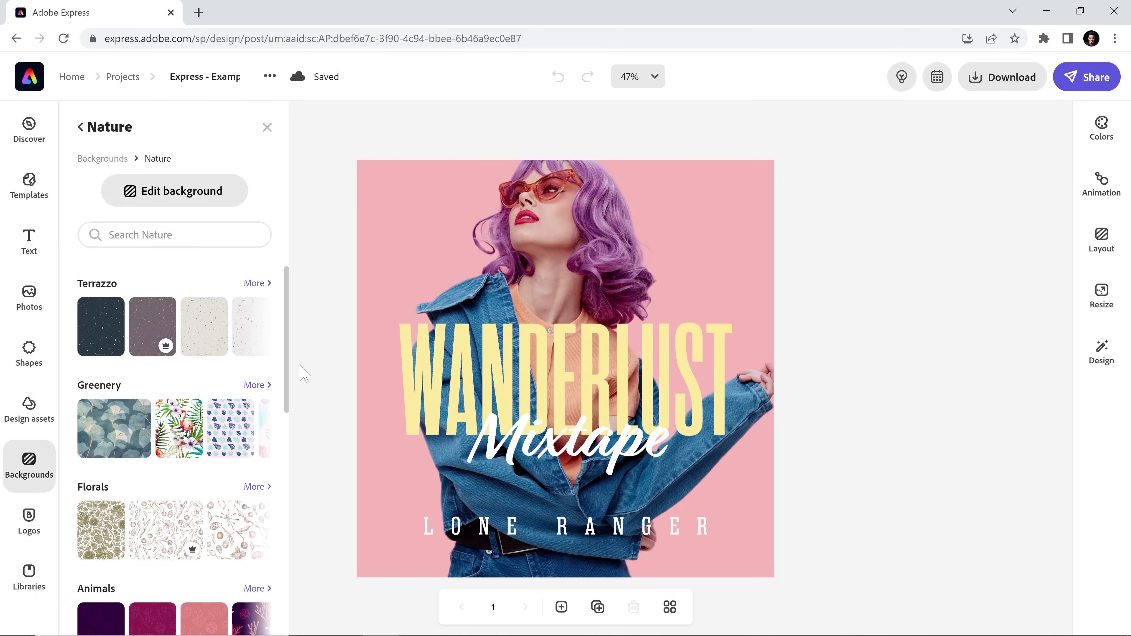
drag(289, 354, 280, 576)
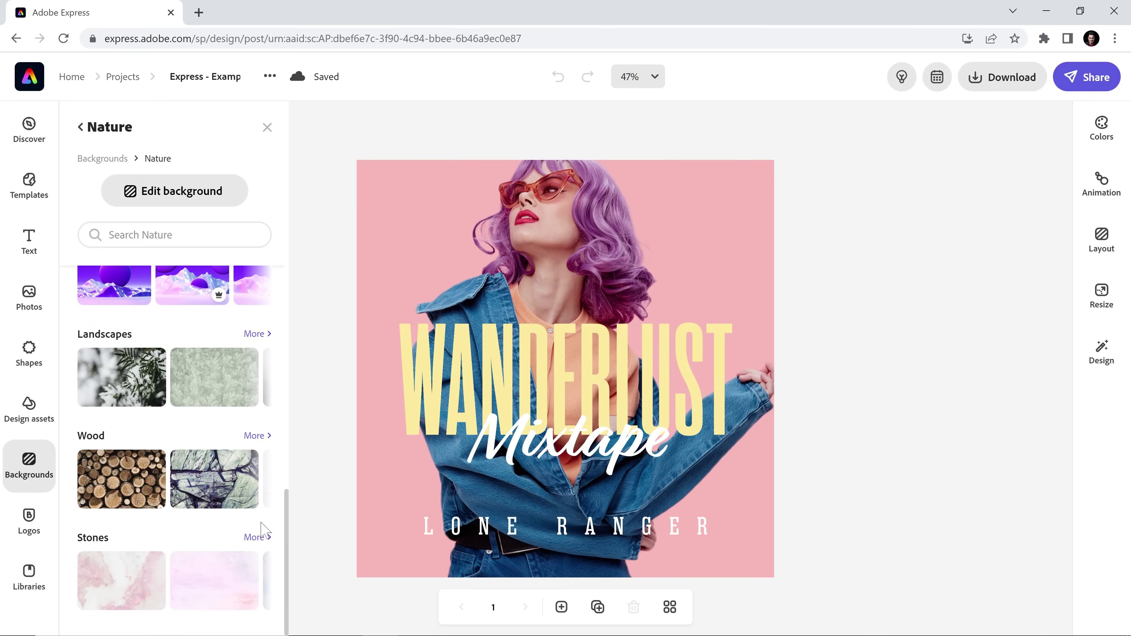
click(261, 536)
mouse_move(286, 503)
mouse_down()
mouse_move(288, 354)
mouse_move(285, 524)
mouse_up()
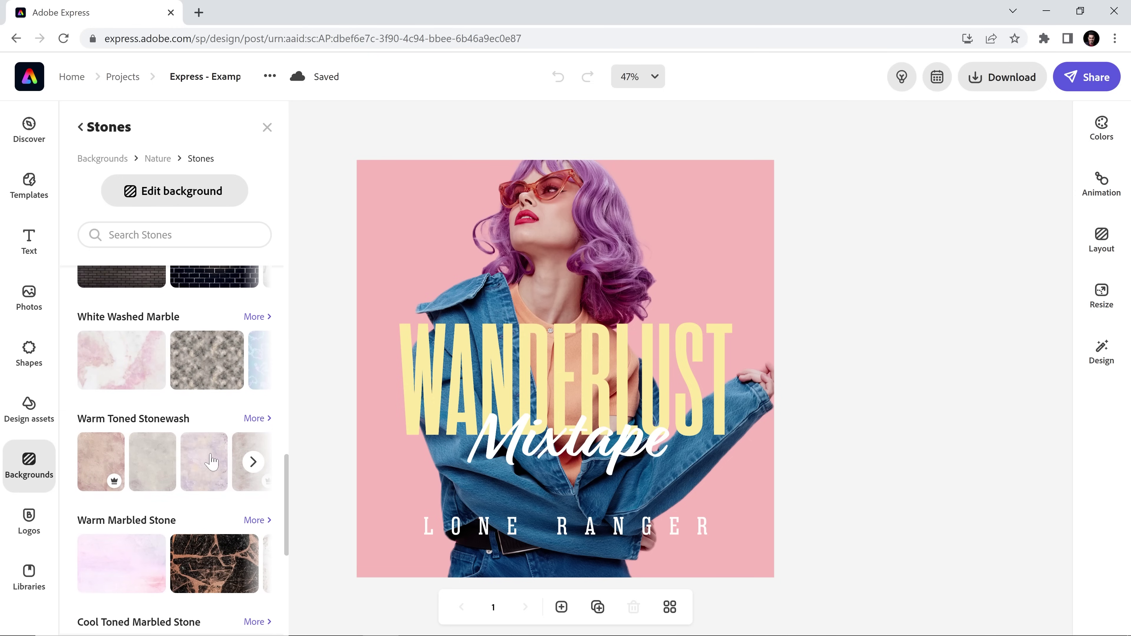
click(199, 473)
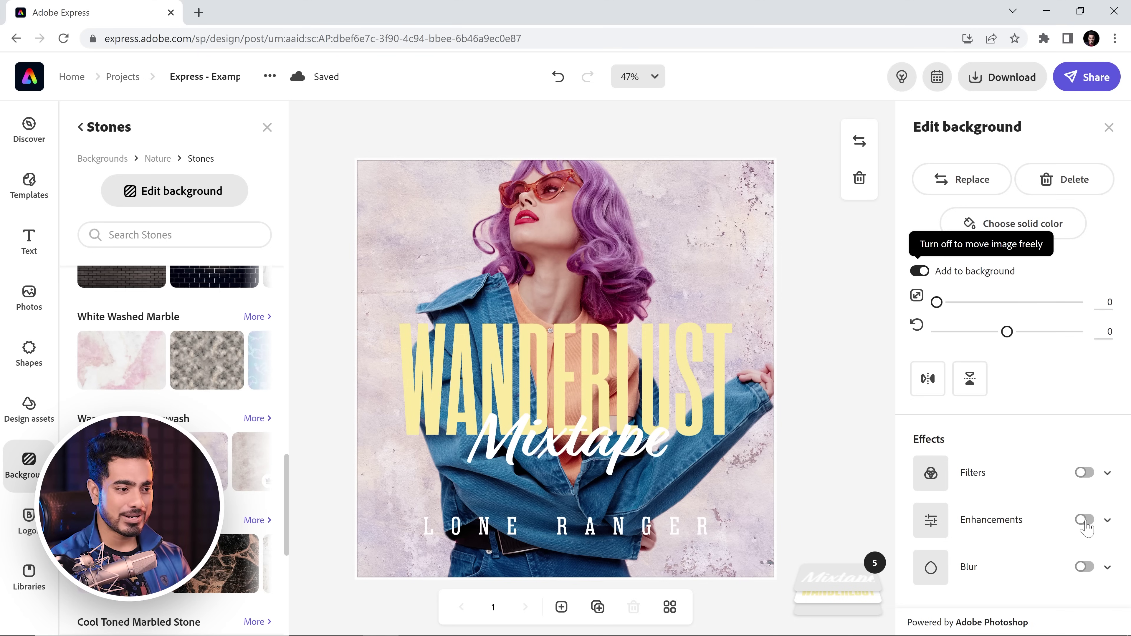
Step: Turn on background enhancements and set the brightness to -100
click(1085, 521)
scroll(1038, 533, down, 3)
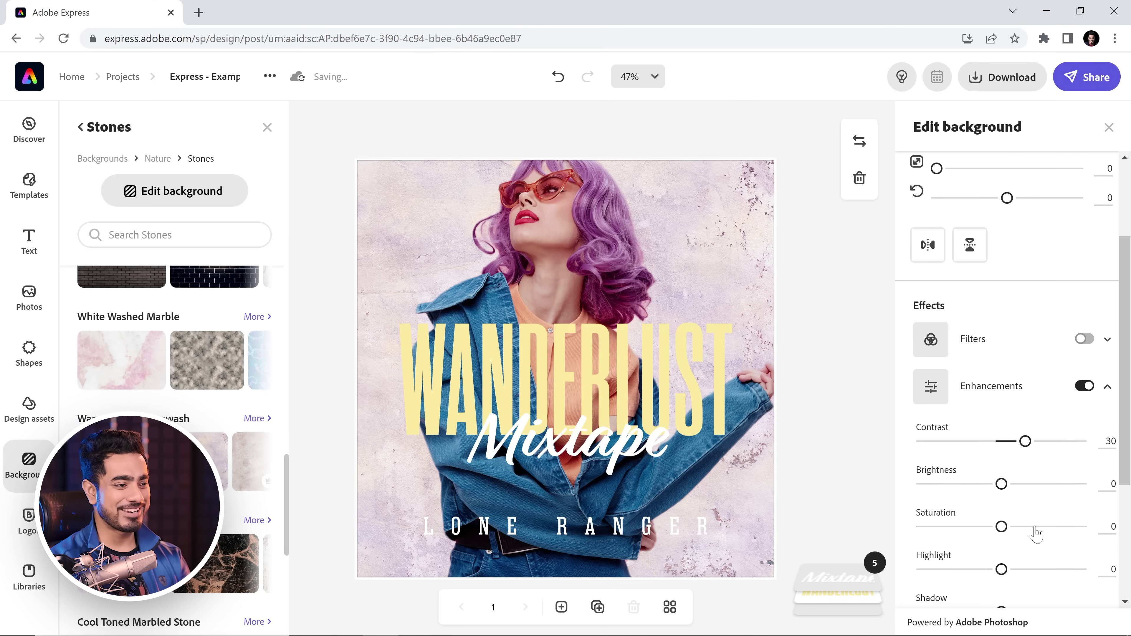
scroll(1019, 490, down, 2)
drag(992, 388, 896, 389)
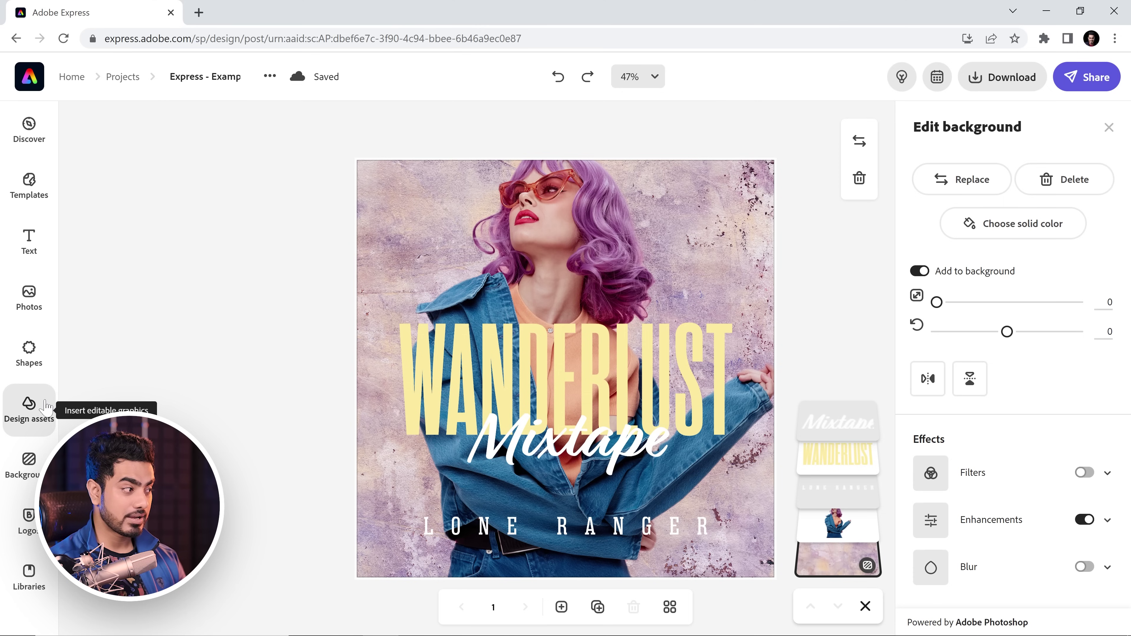
click(47, 406)
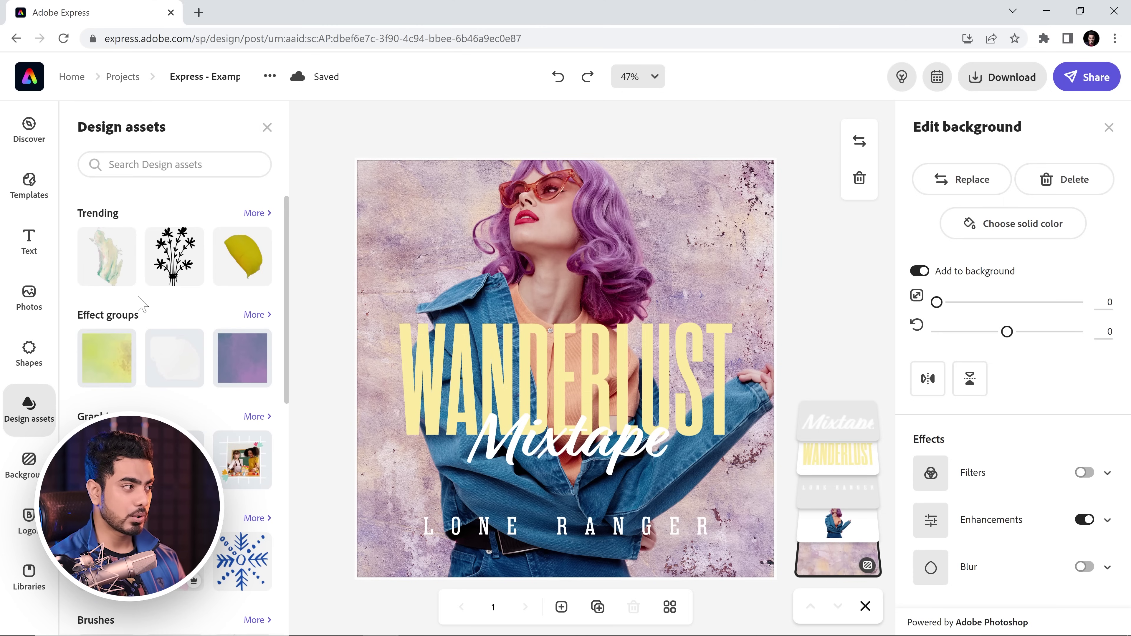
Step: Add the trending paint swash and send it back behind the model photo
click(114, 266)
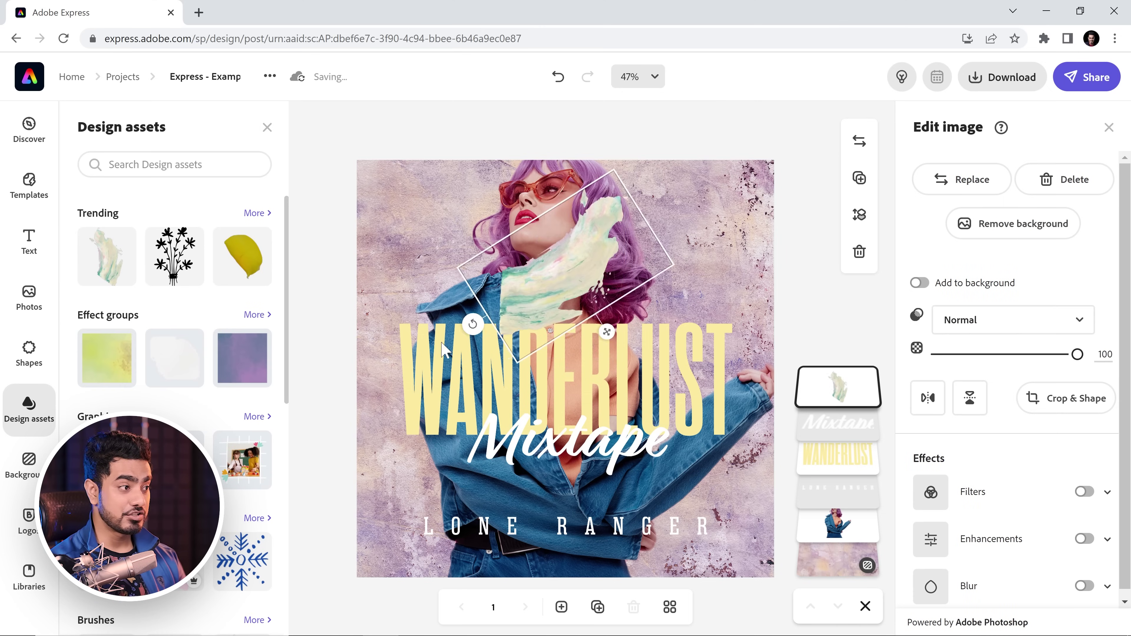
click(860, 219)
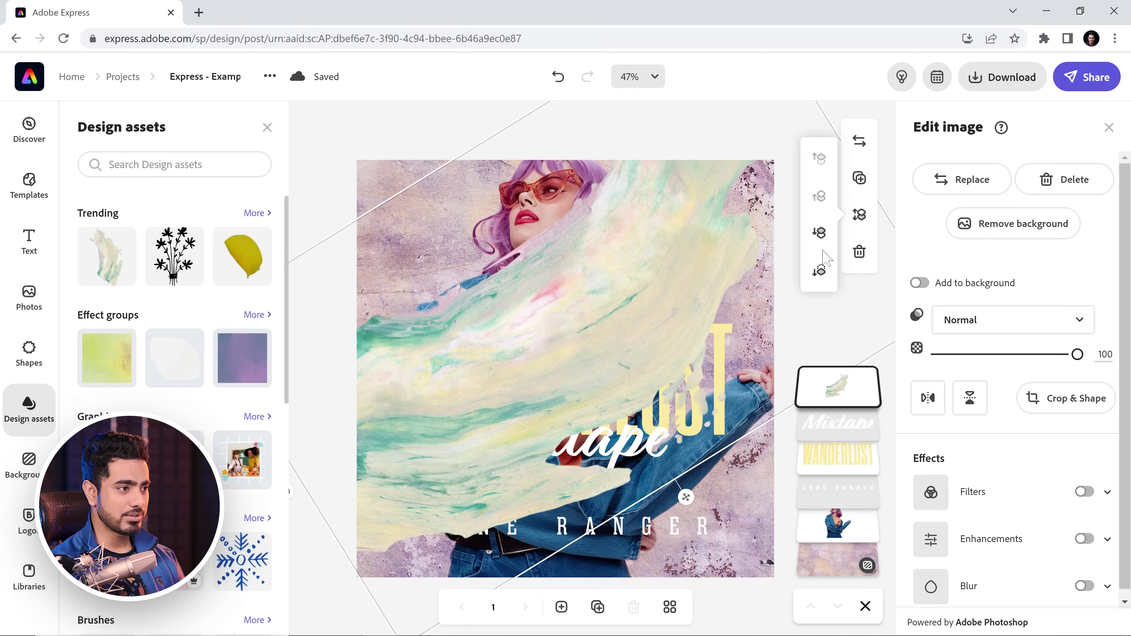
click(819, 238)
click(819, 232)
click(819, 233)
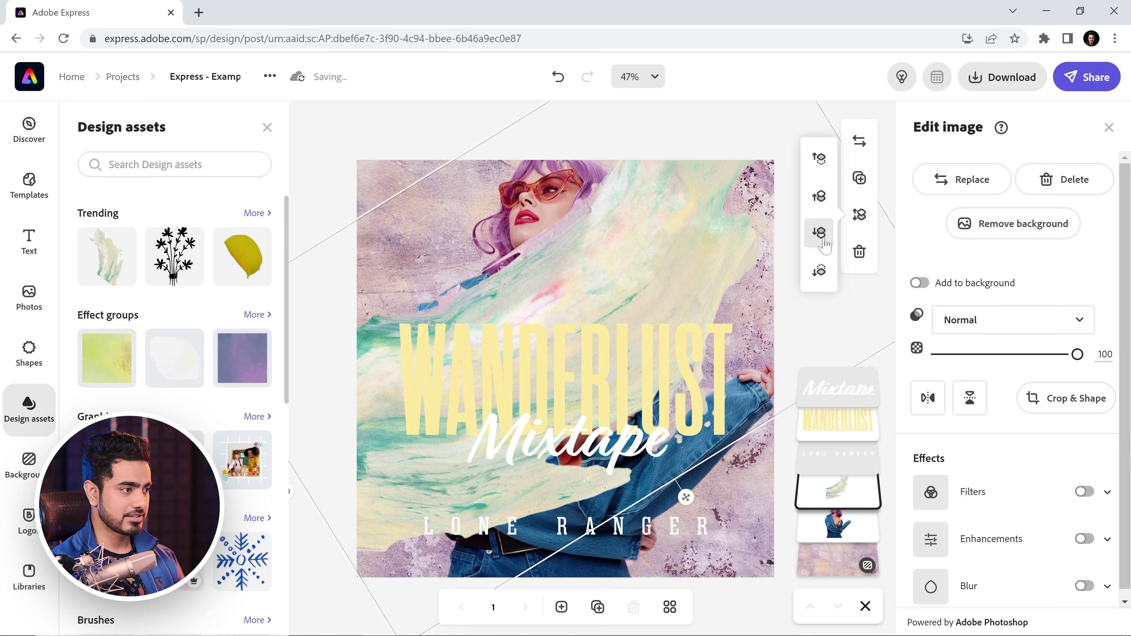
click(820, 233)
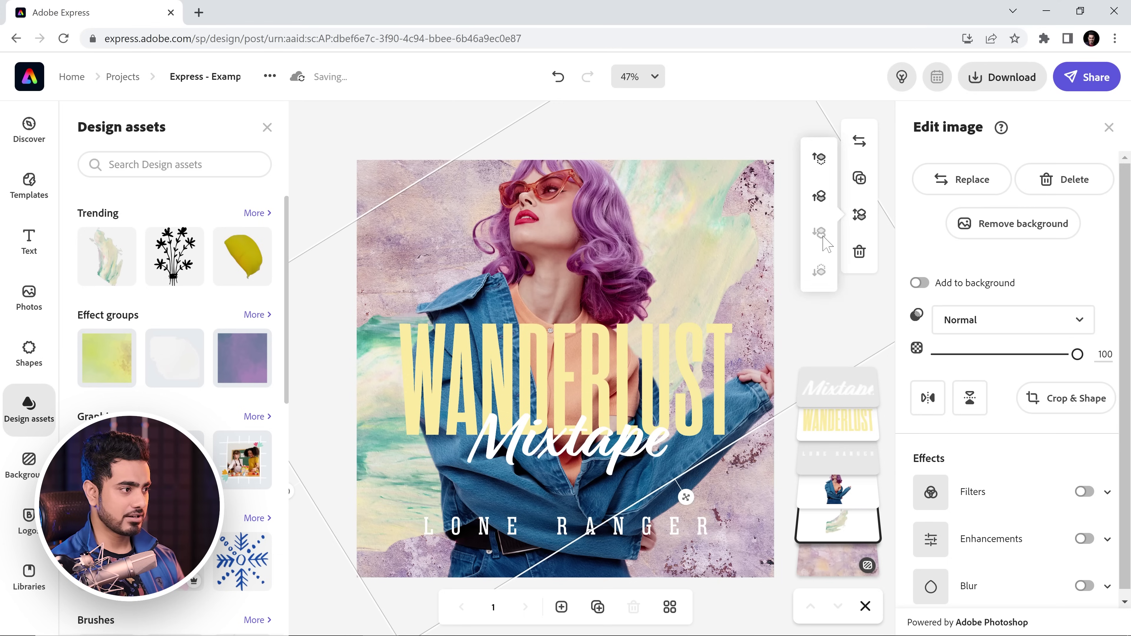
click(563, 382)
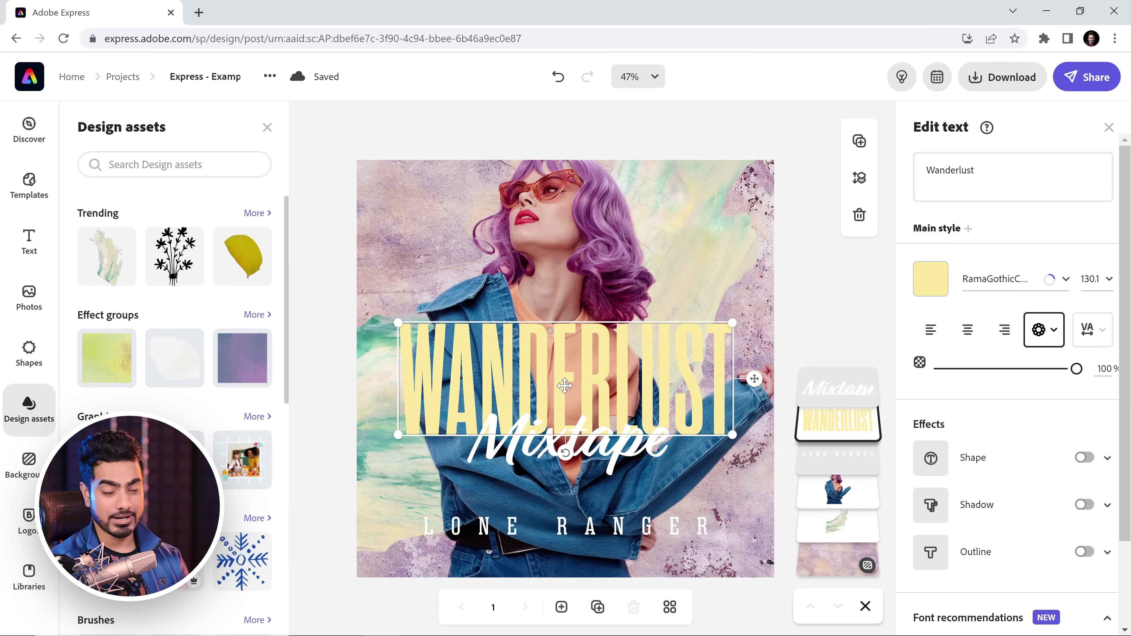
Step: Turn on Shadow and Outline for WANDERLUST and adjust the shadow angle
scroll(1126, 403, down, 3)
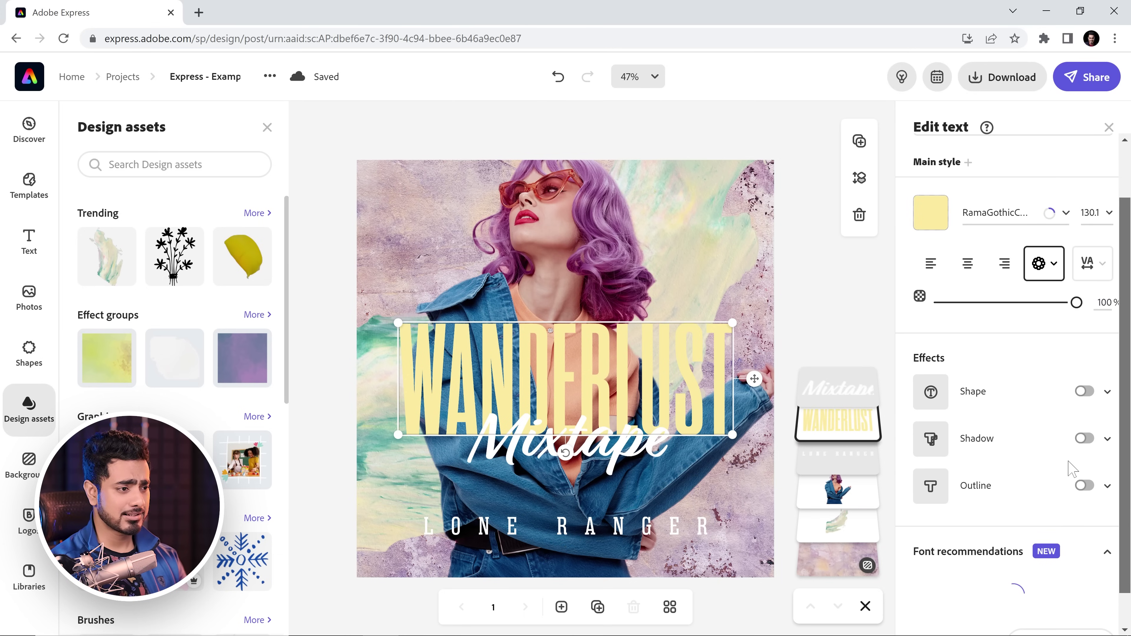
click(1084, 438)
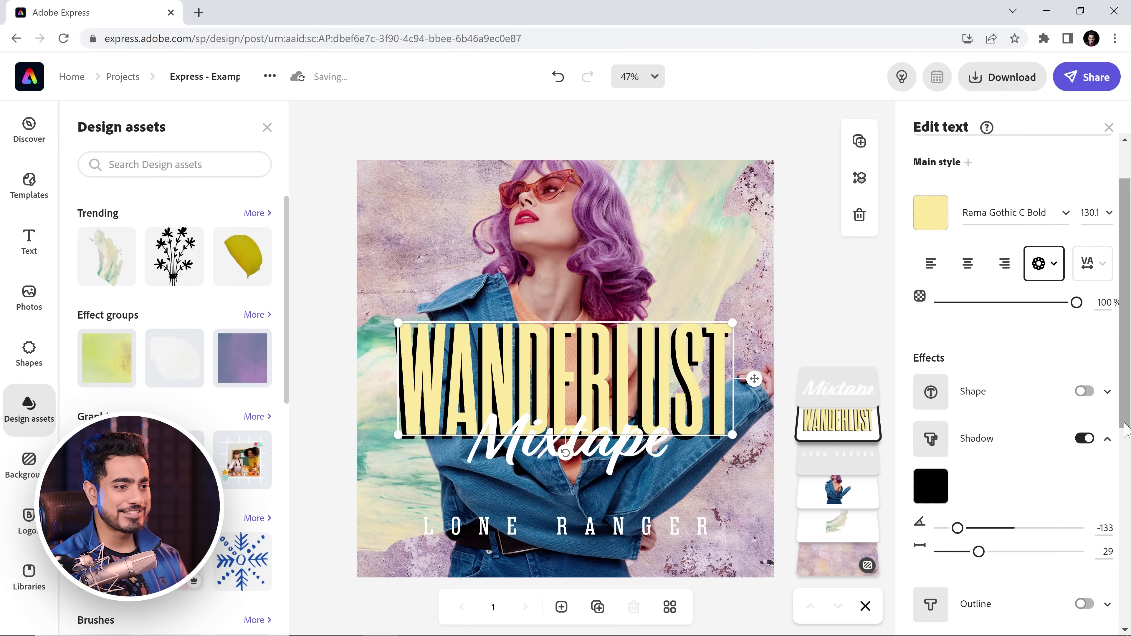
scroll(1111, 506, down, 3)
click(1083, 498)
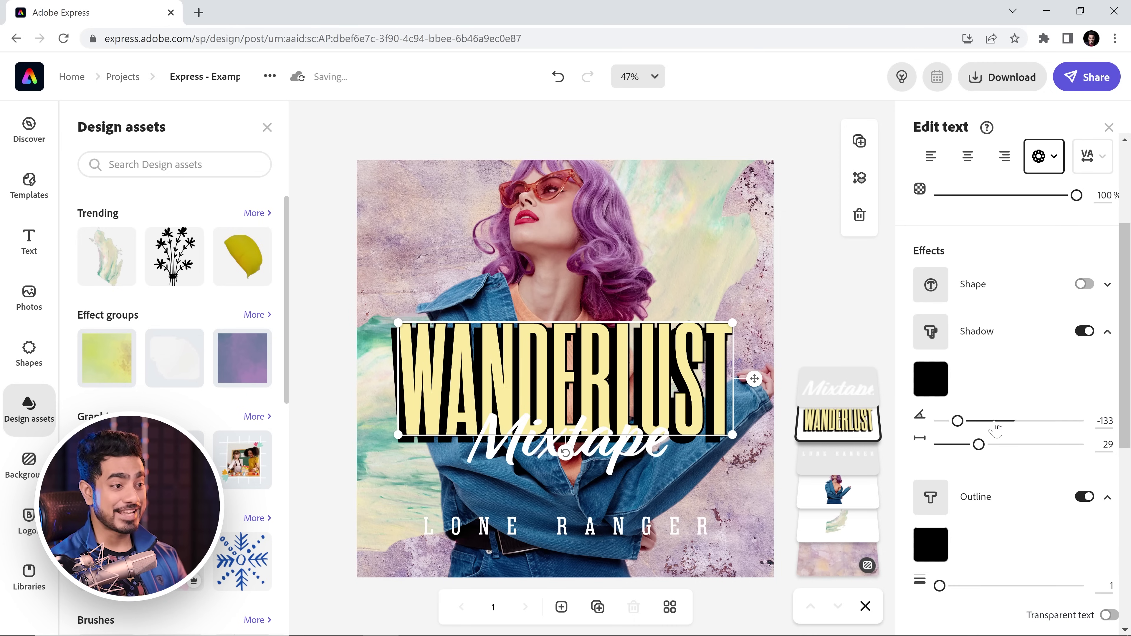
mouse_move(953, 430)
mouse_down()
mouse_move(968, 425)
mouse_move(952, 427)
mouse_up()
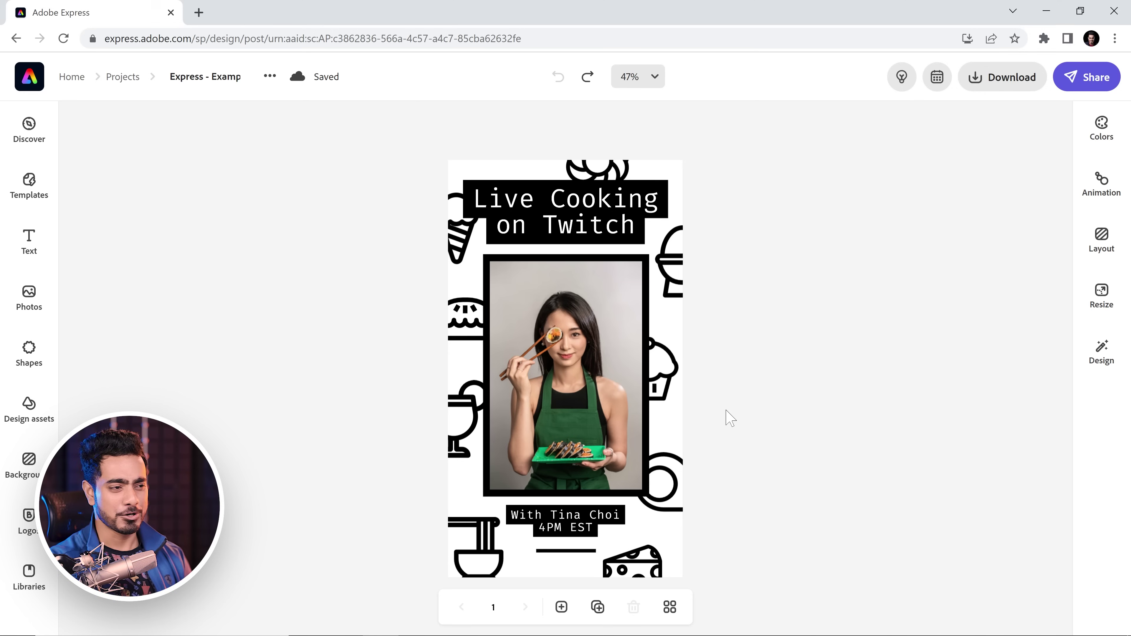
Step: Resize the Live Cooking story to the 1080 x 1080 Instagram square size
click(1102, 294)
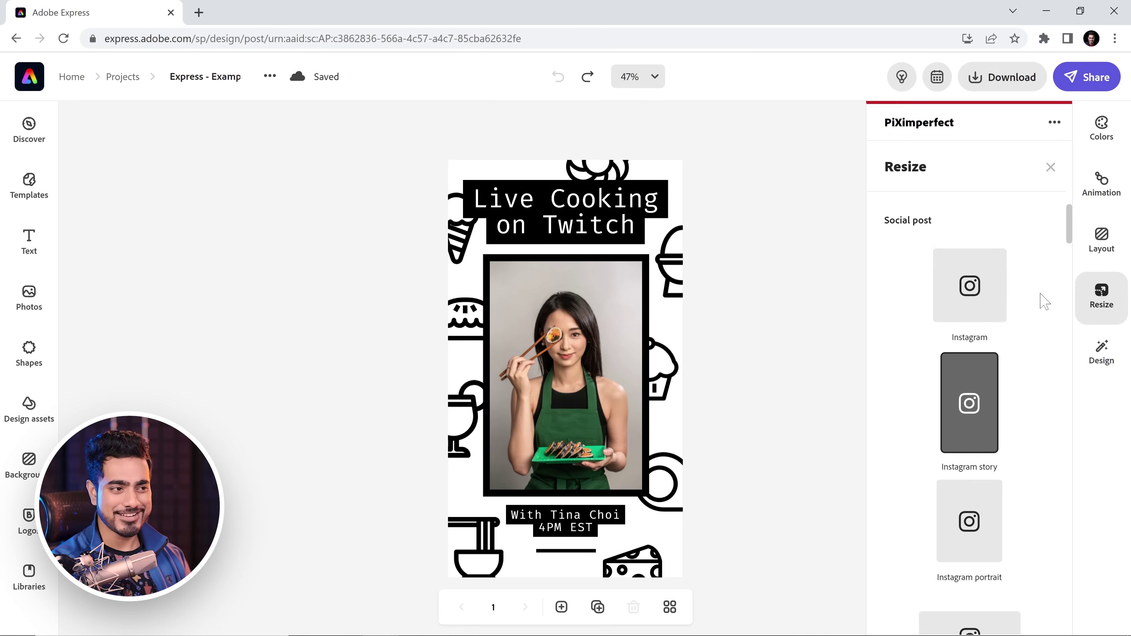
click(941, 311)
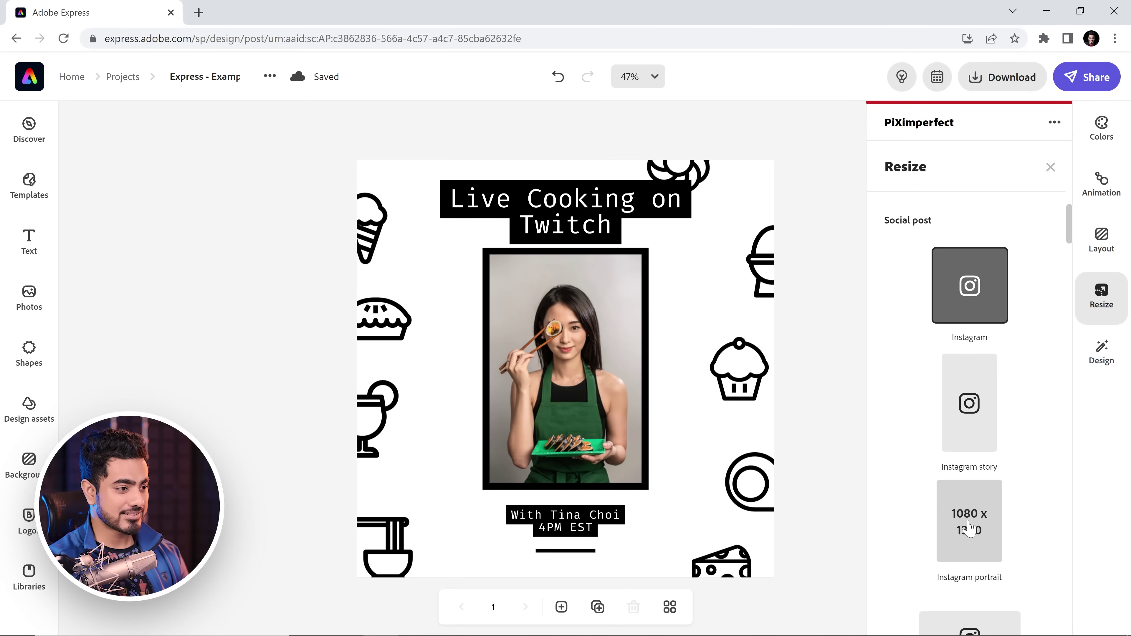
Step: Switch the cooking design to the Instagram portrait size
click(969, 530)
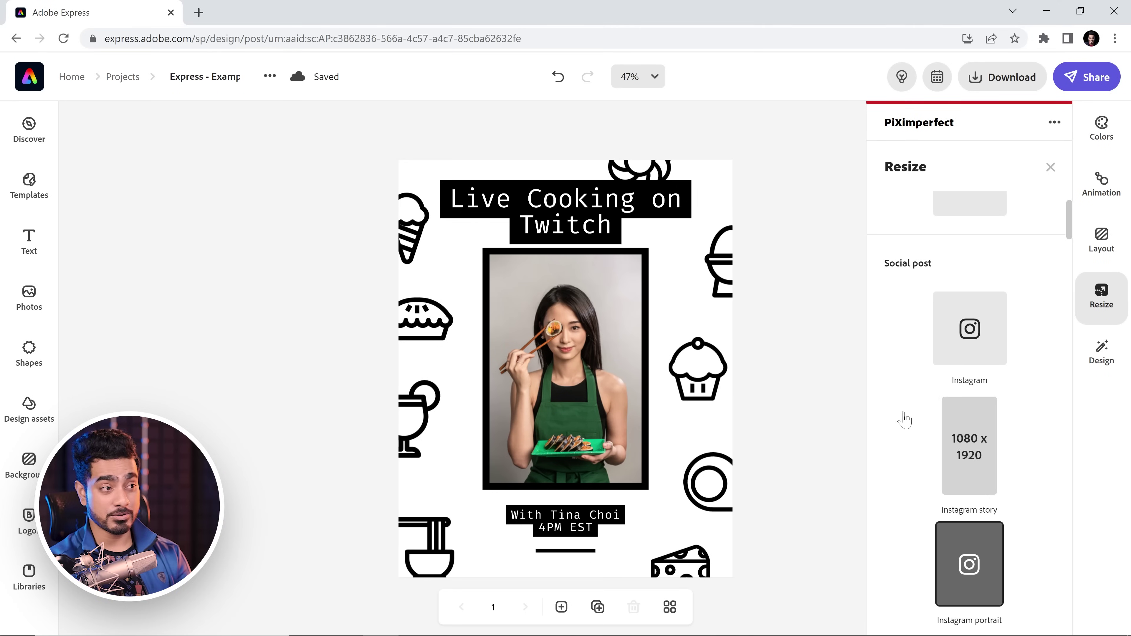
scroll(904, 420, down, 2)
Step: Pick the Custom size card from the Custom section of the Resize list
scroll(904, 419, down, 20)
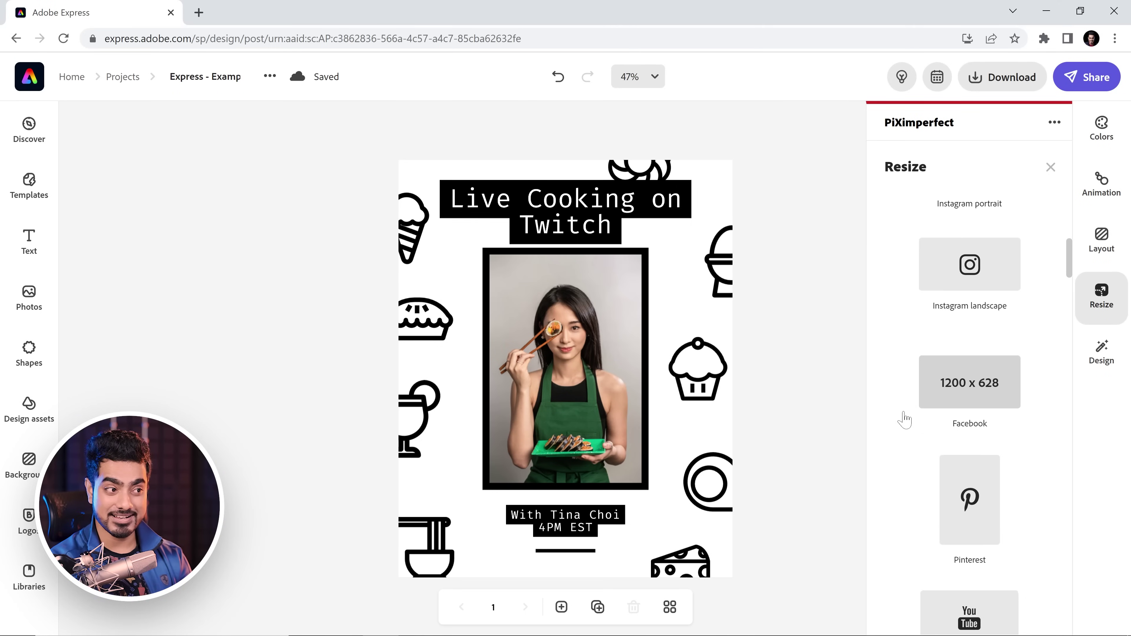
scroll(904, 420, up, 20)
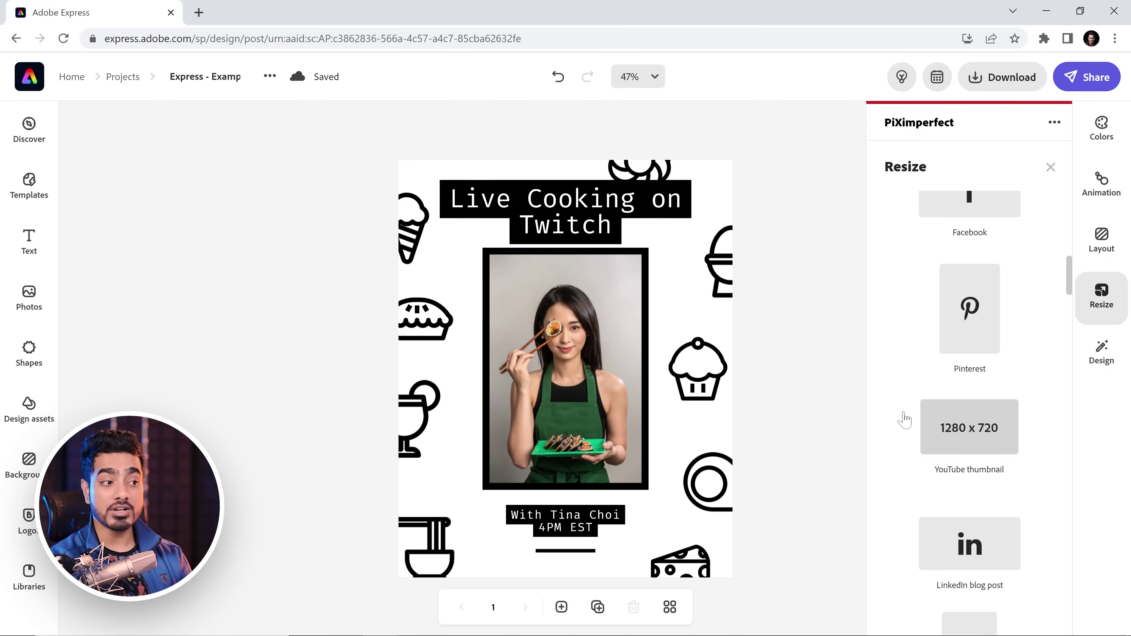
click(962, 274)
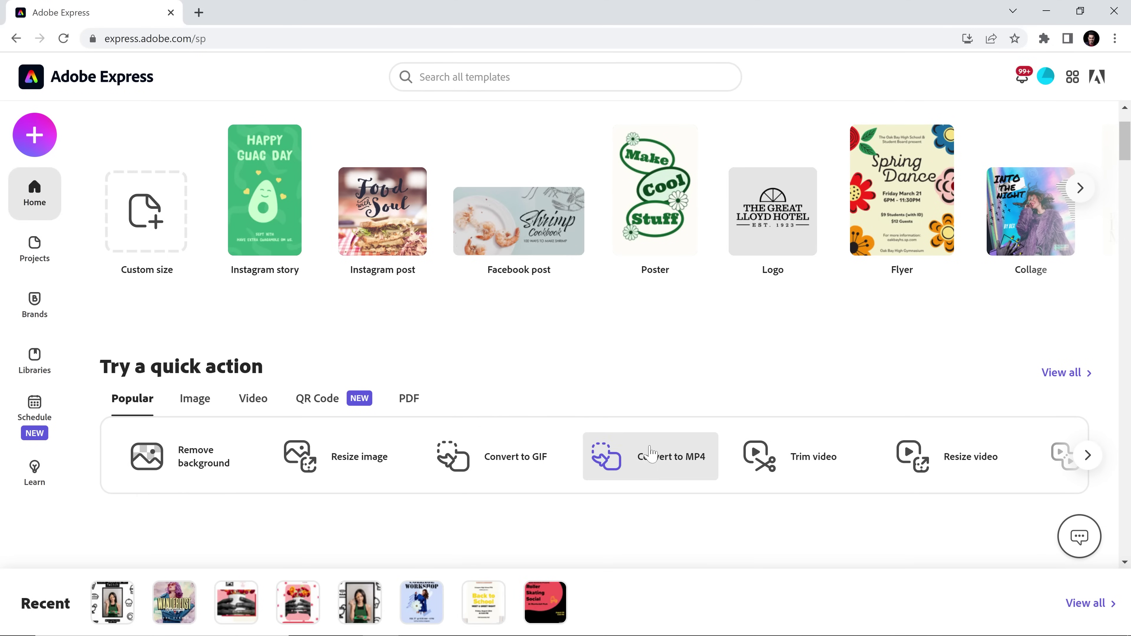
Step: Browse the QR Code, PDF and Popular quick actions, then launch Convert to GIF
click(318, 399)
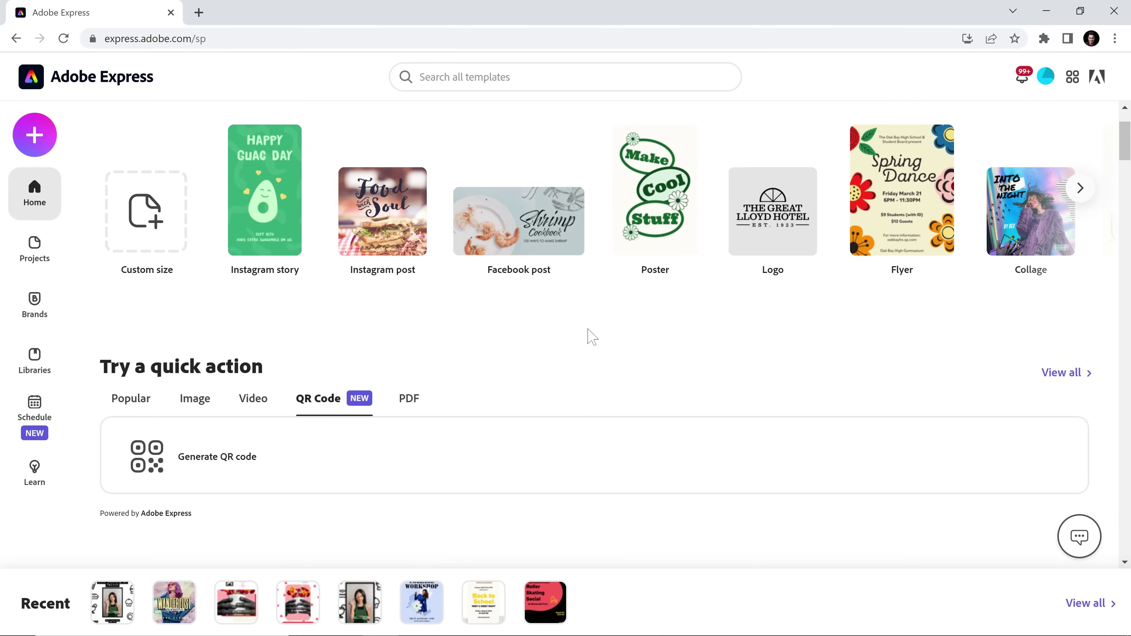
click(405, 412)
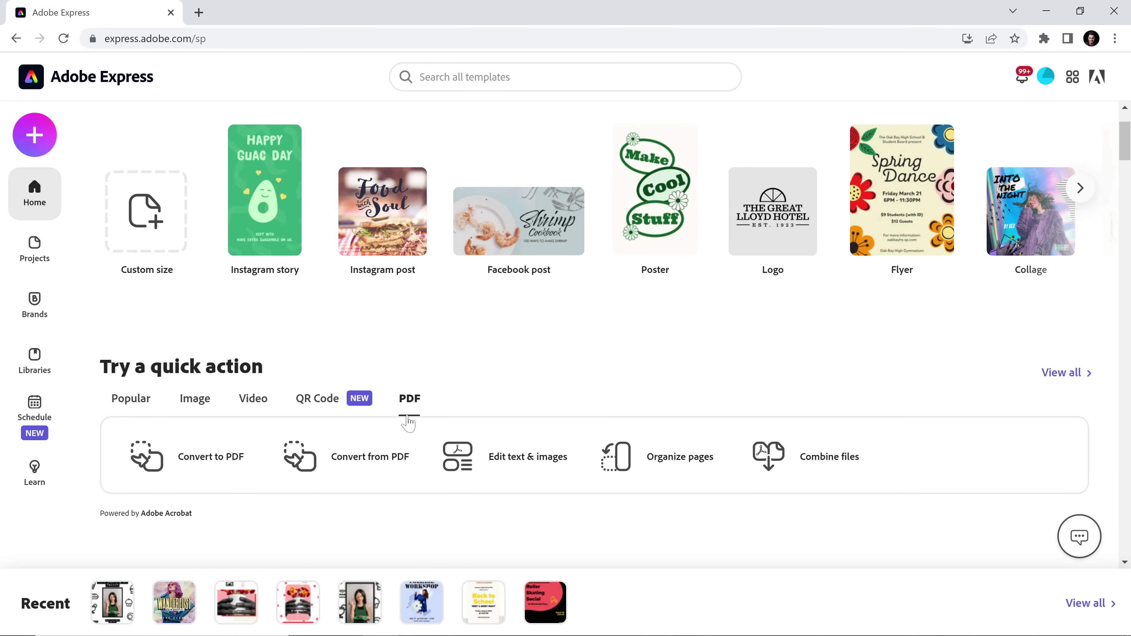
click(136, 404)
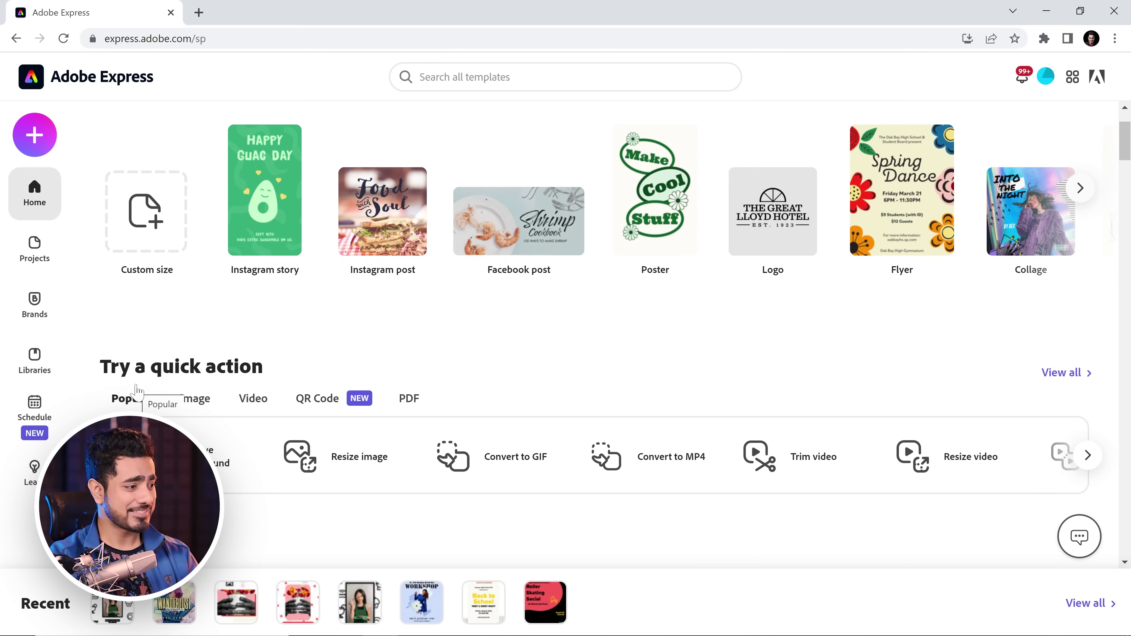
click(496, 466)
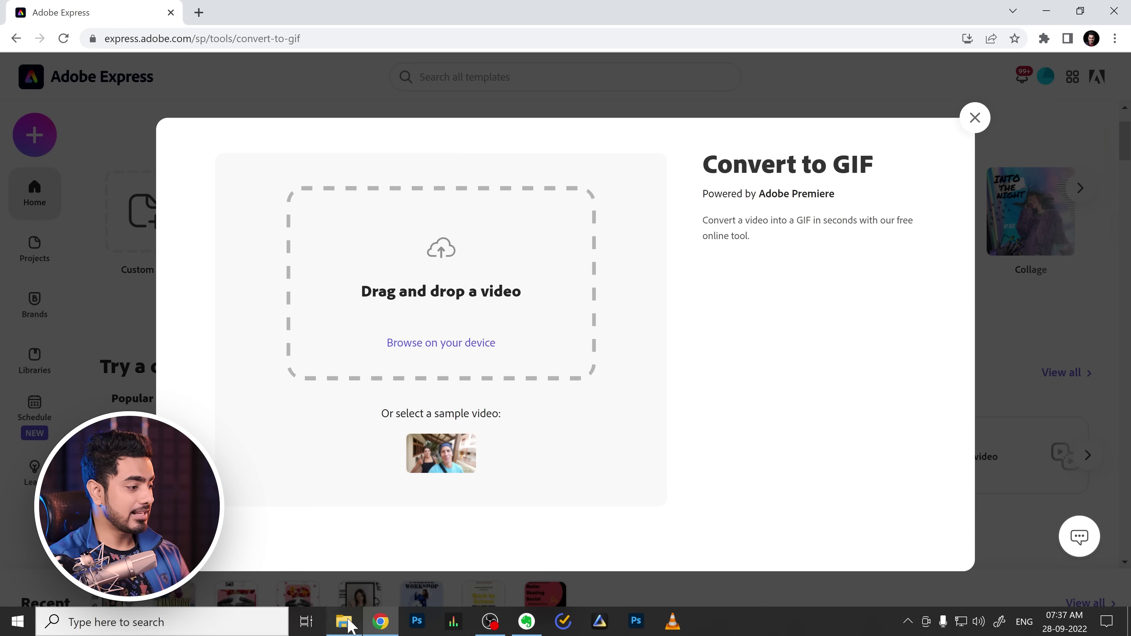
Step: Convert the Before and After Restoration video to a full-length Medium, Square (1:1) GIF
click(351, 626)
drag(865, 311, 356, 289)
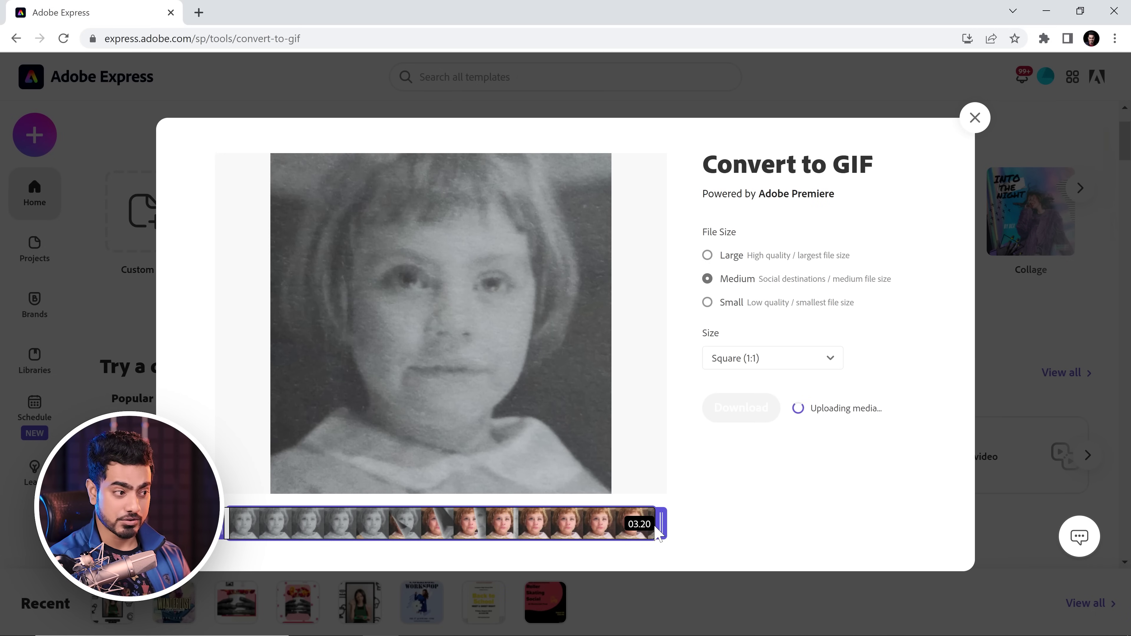
drag(658, 532, 700, 539)
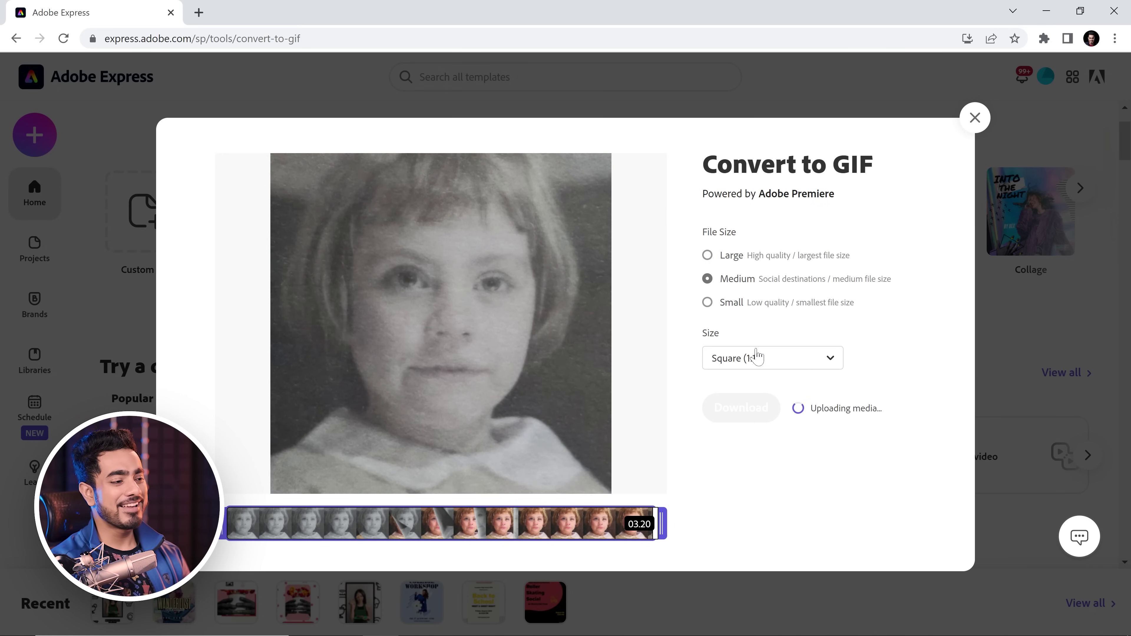
click(764, 361)
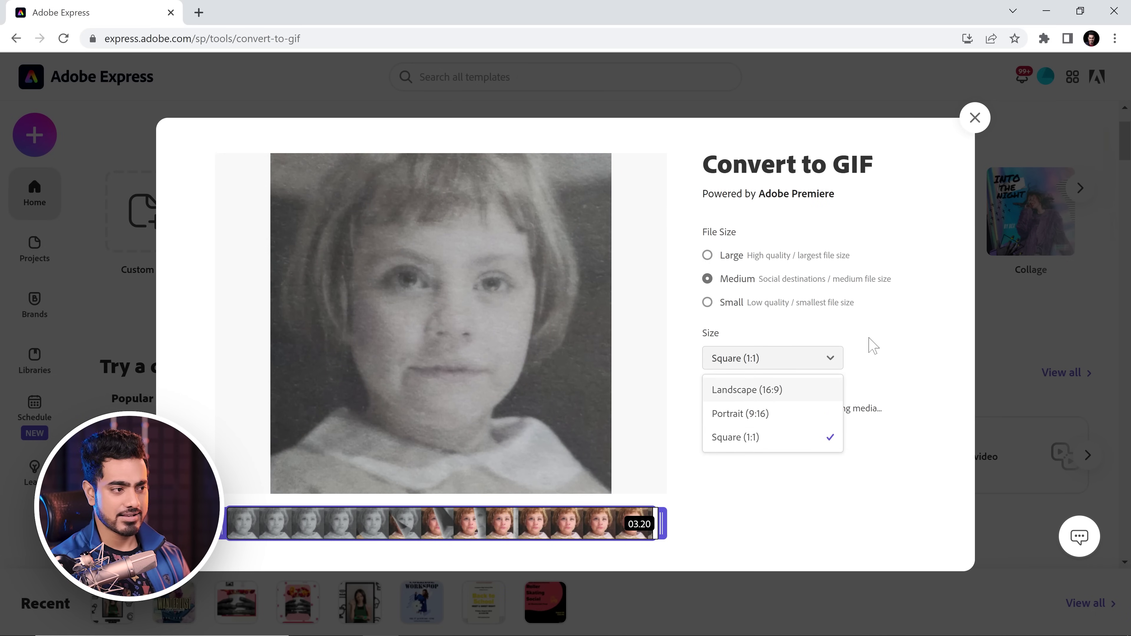
click(719, 427)
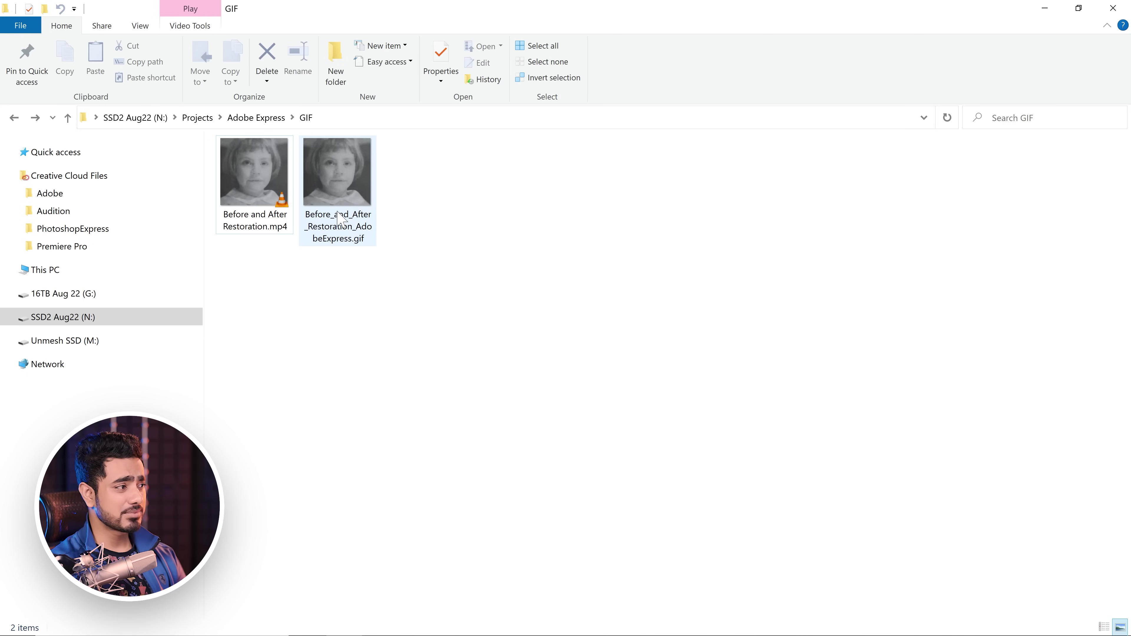
Step: Open Before_and_After_Restoration_AdobeExpress.gif from the GIF folder in Photos
mouse_move(342, 219)
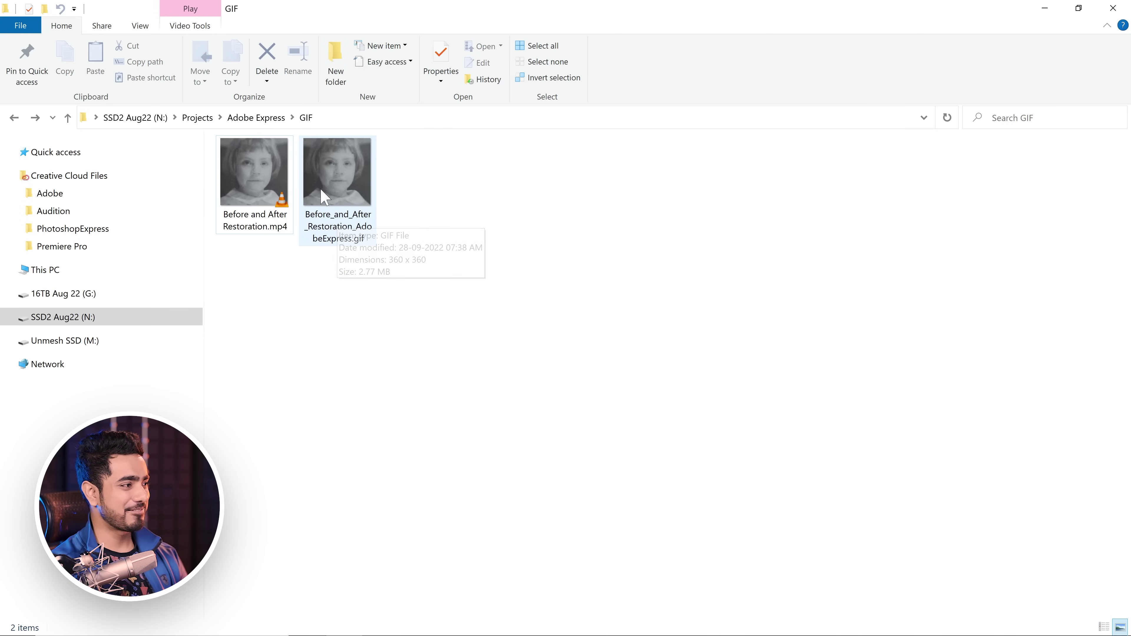
double_click(342, 185)
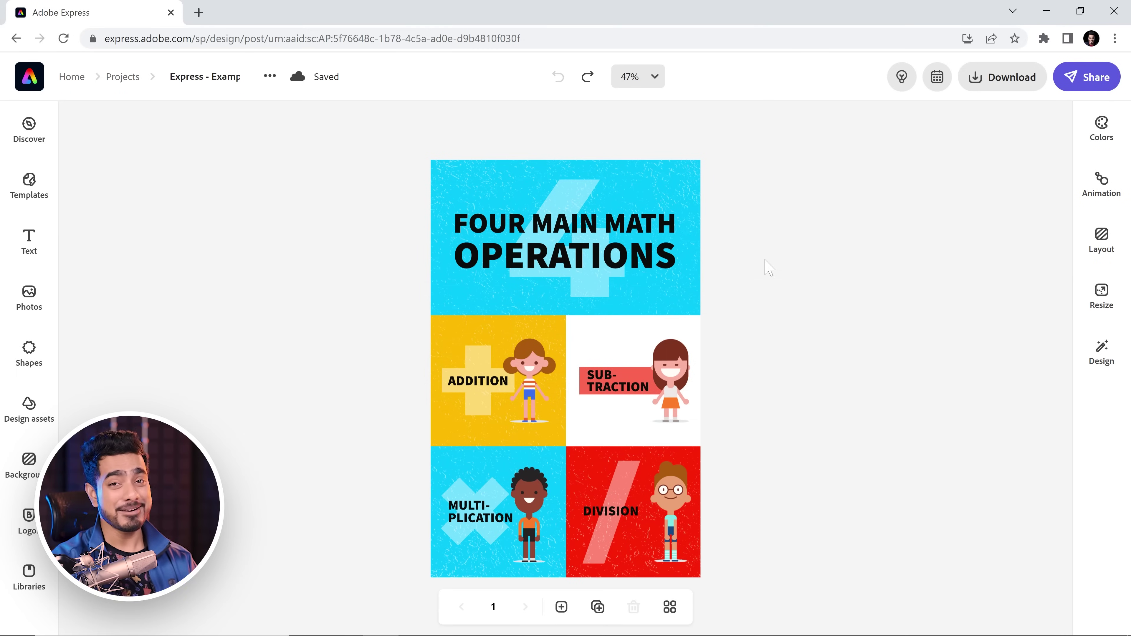
Step: Select the FOUR MAIN MATH OPERATIONS heading and browse more font recommendations
click(563, 276)
scroll(970, 448, down, 5)
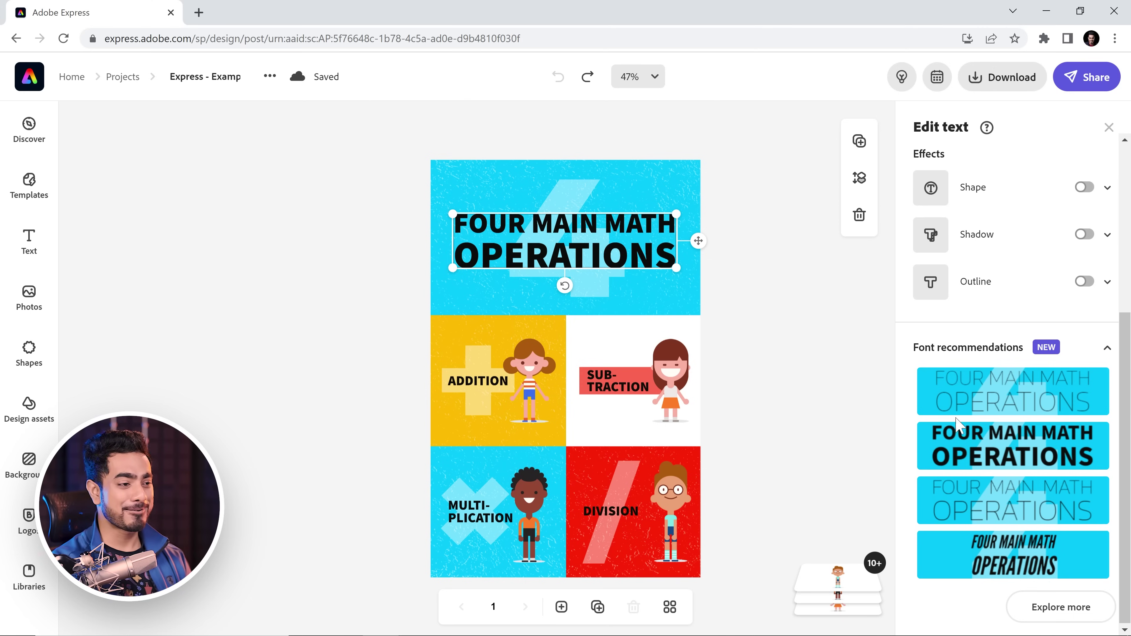
click(1042, 607)
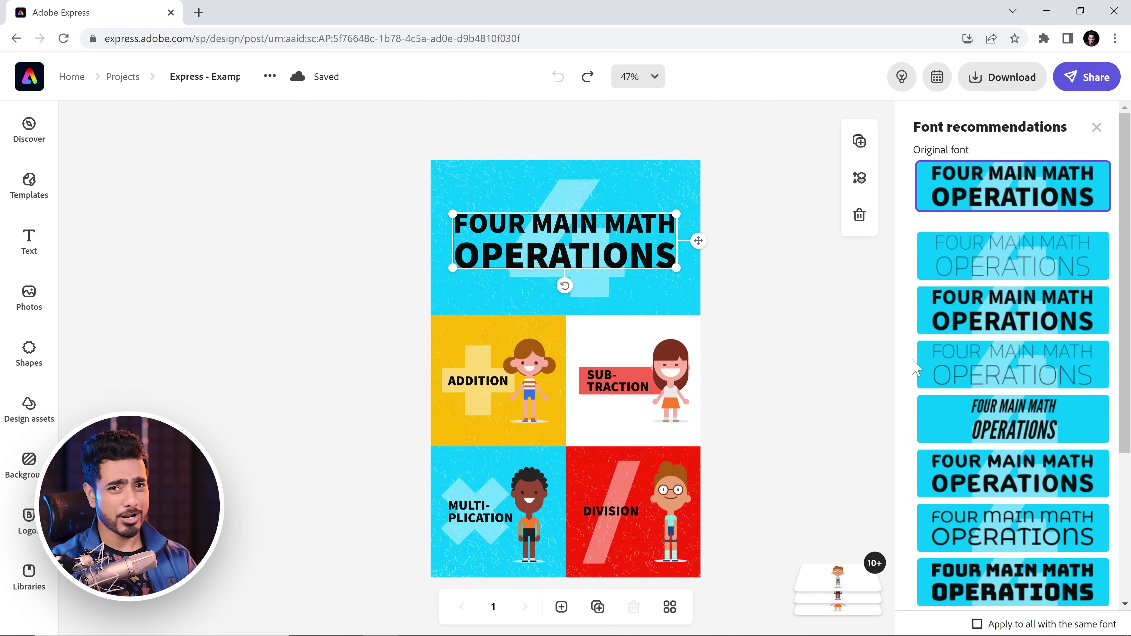
scroll(991, 386, down, 4)
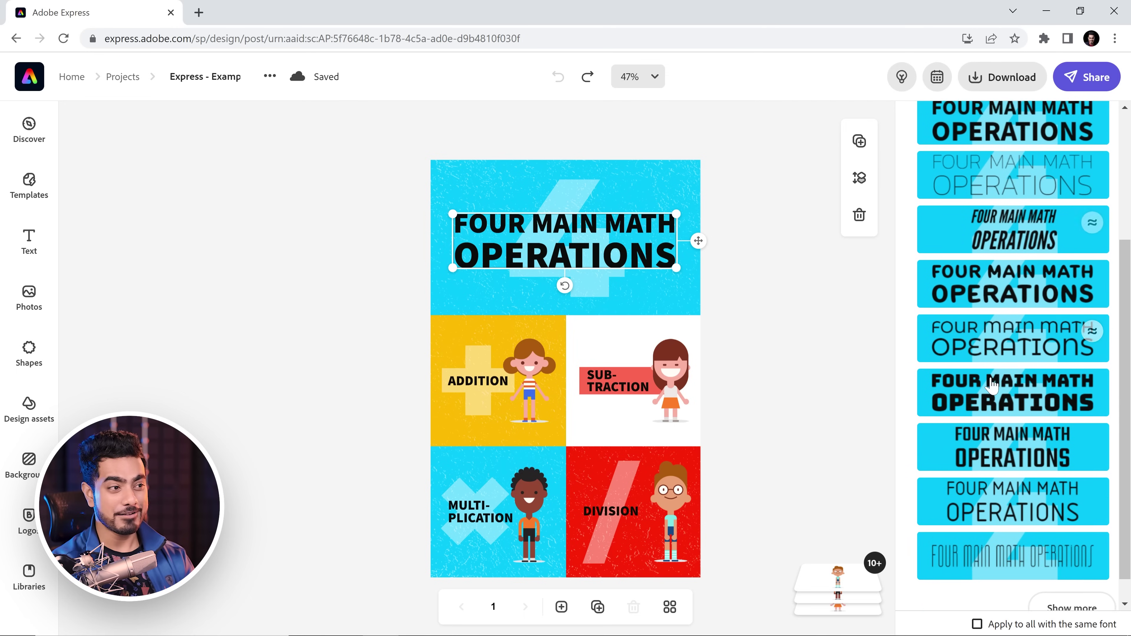
scroll(991, 386, down, 1)
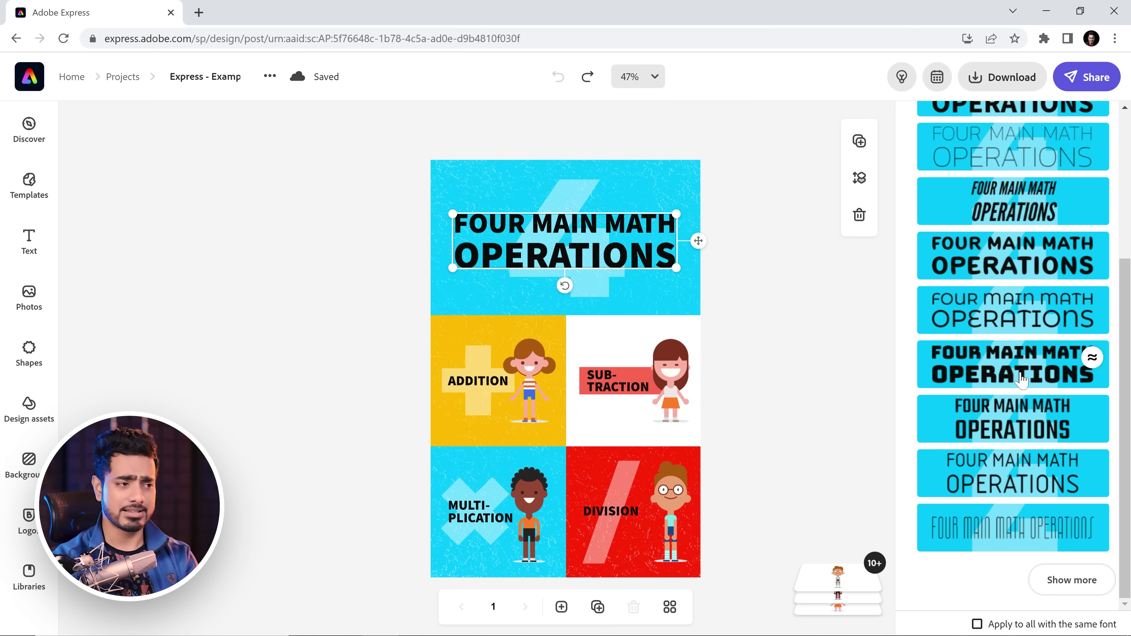
Step: Apply the similar font Black Han Sans Regular at size 70.2 to the heading
click(1093, 358)
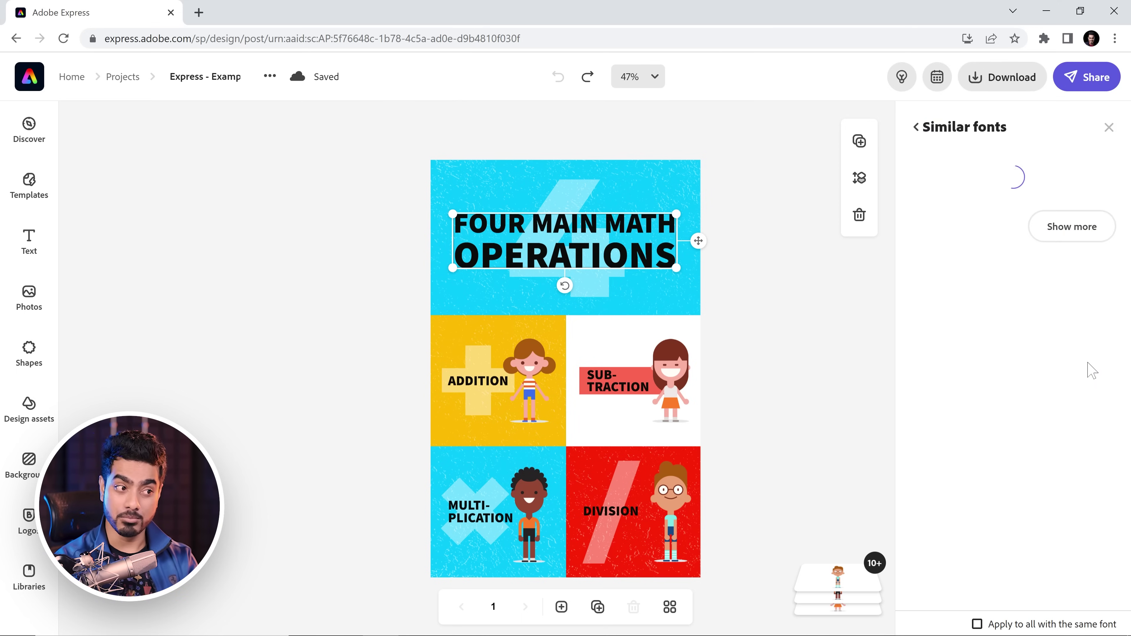
scroll(1020, 267, down, 5)
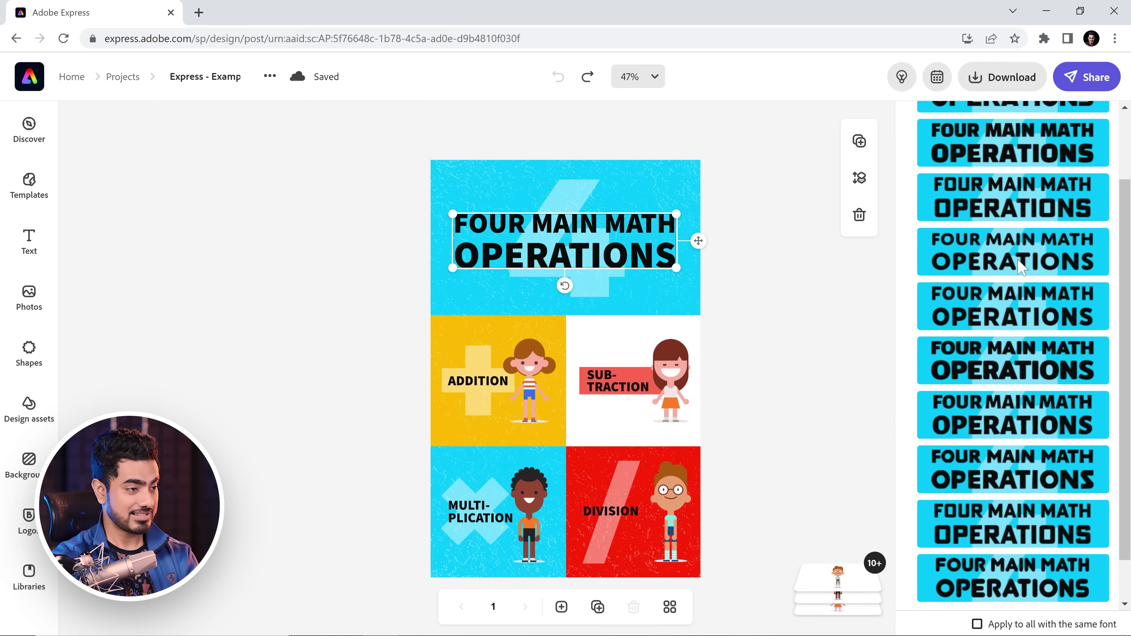
scroll(1020, 265, up, 5)
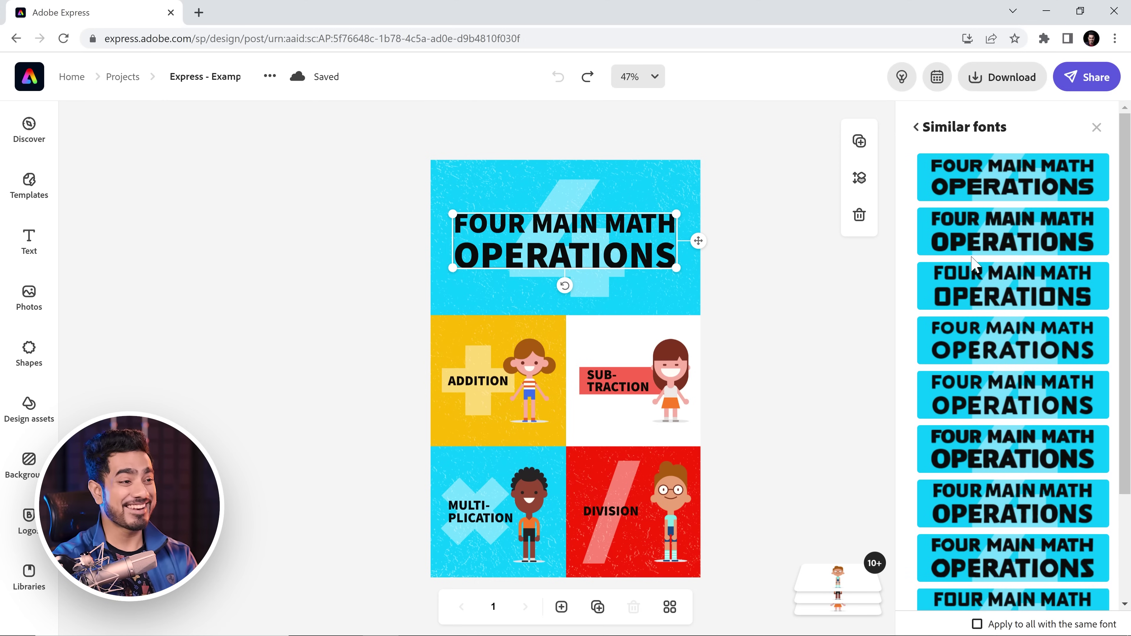
click(1003, 241)
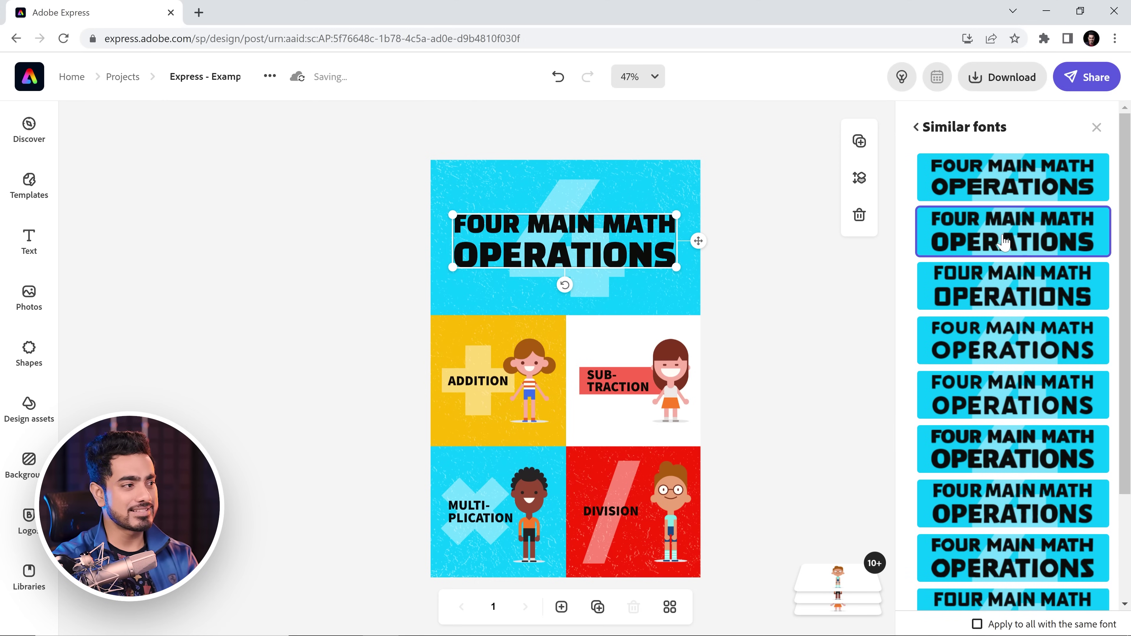
click(1097, 129)
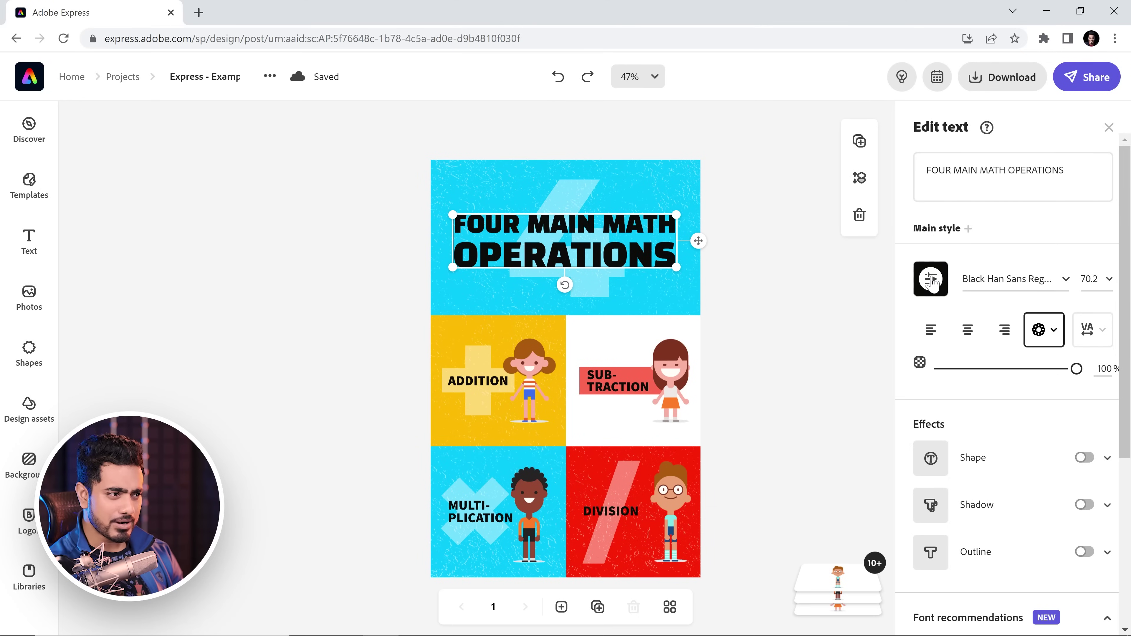
Step: Try red, gold and pale yellow on the headline, keep it black, and add a shadow
click(930, 279)
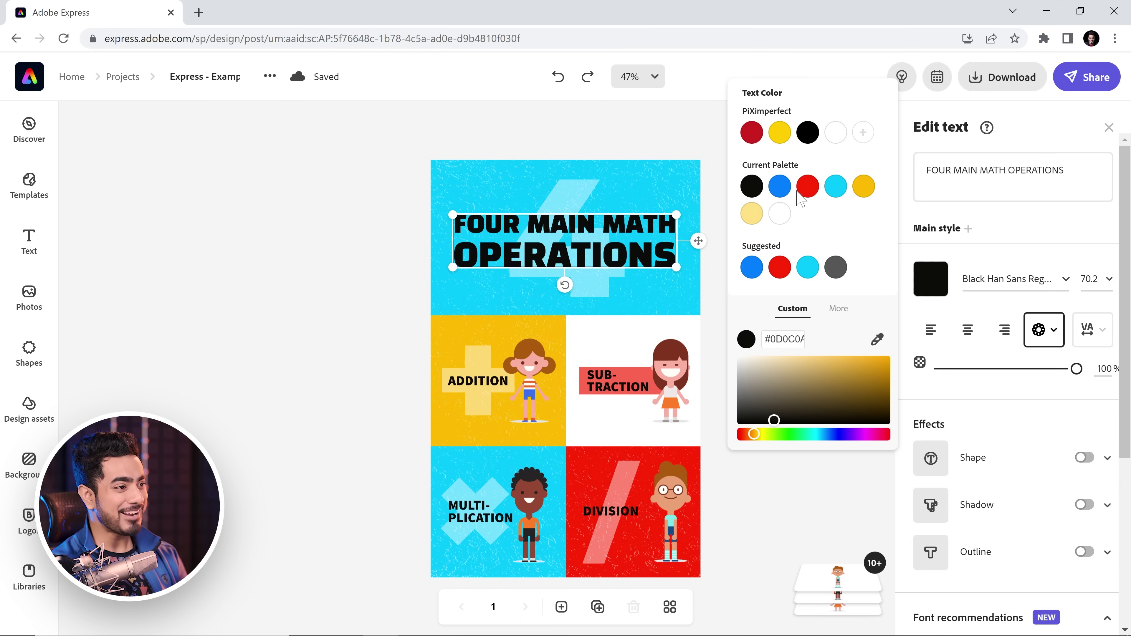
click(808, 187)
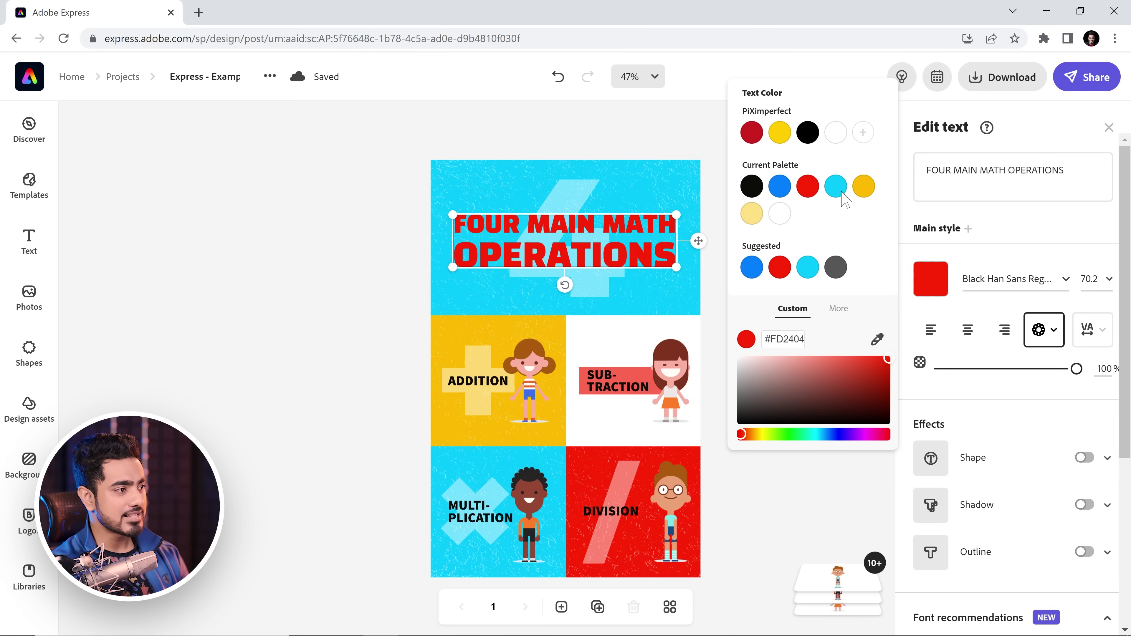
click(864, 189)
click(750, 217)
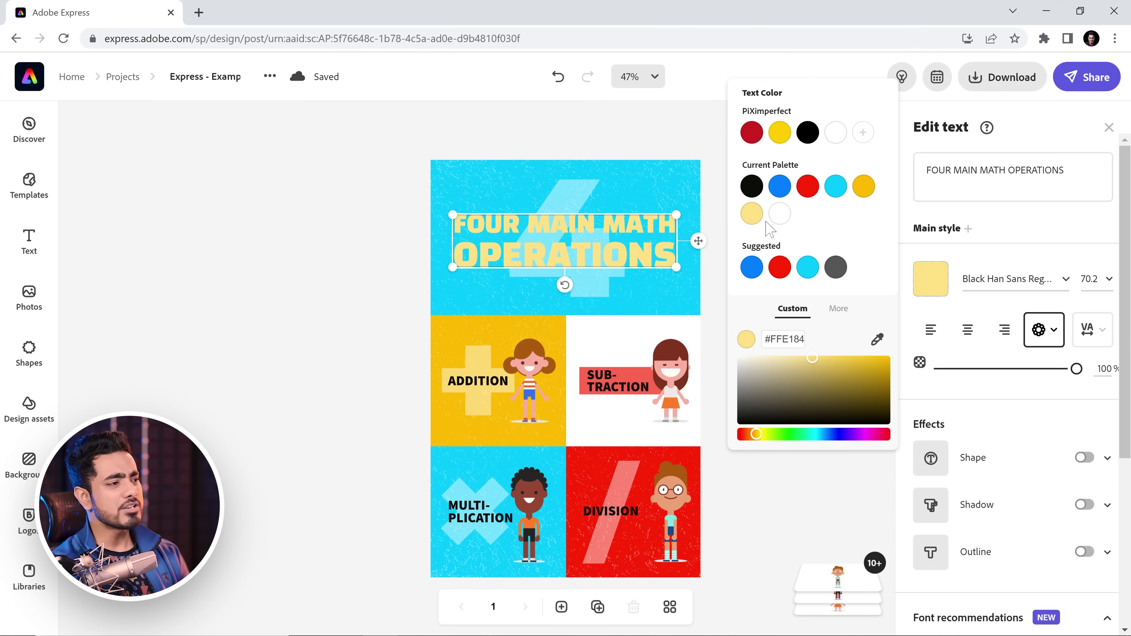
click(753, 187)
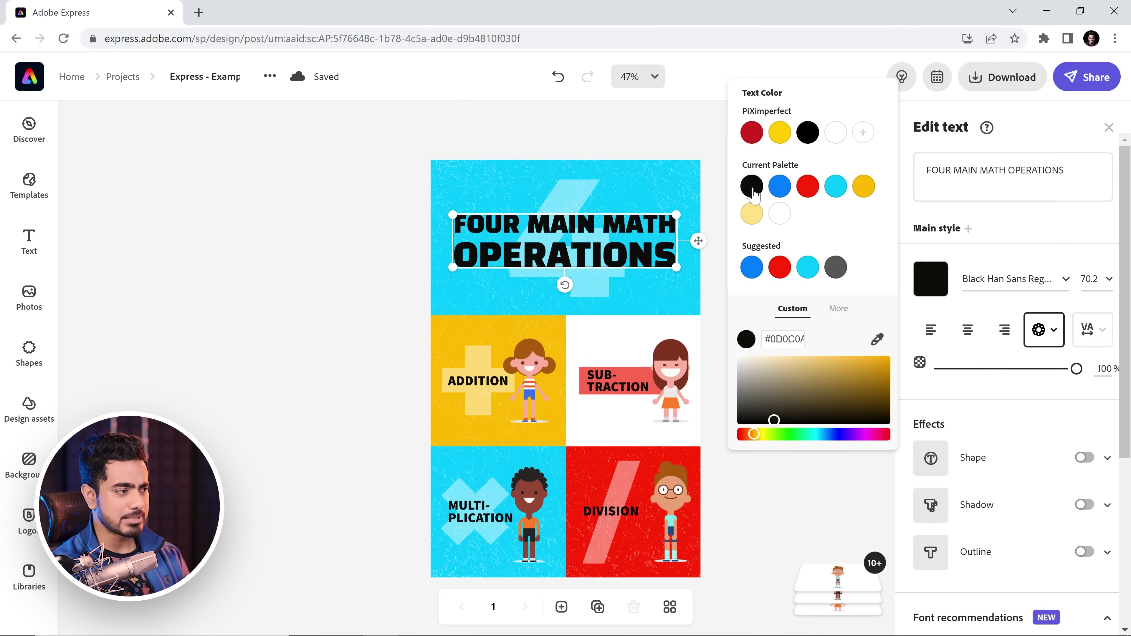
click(1085, 505)
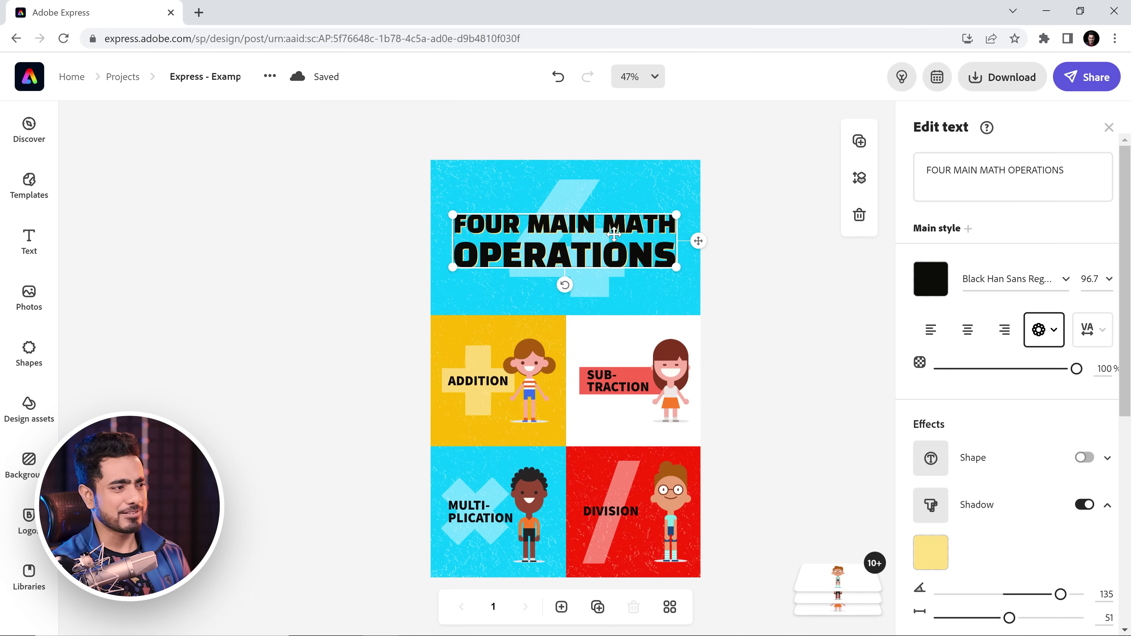
click(826, 290)
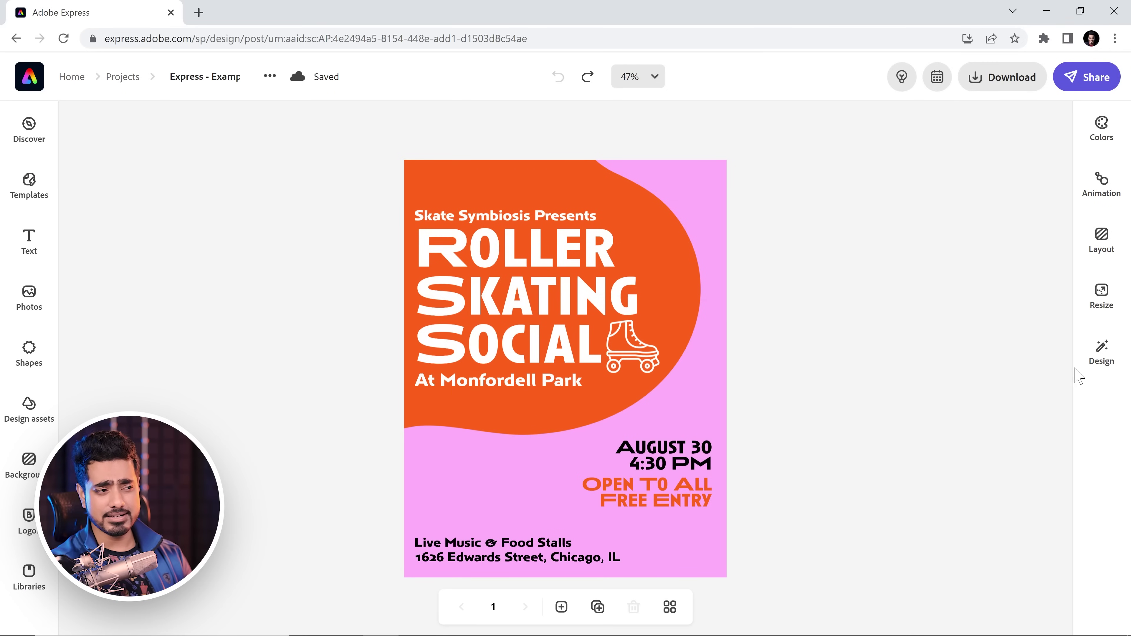
Step: Try the peach, red serif and colour-blocks design variations, settling on colour blocks
click(1102, 354)
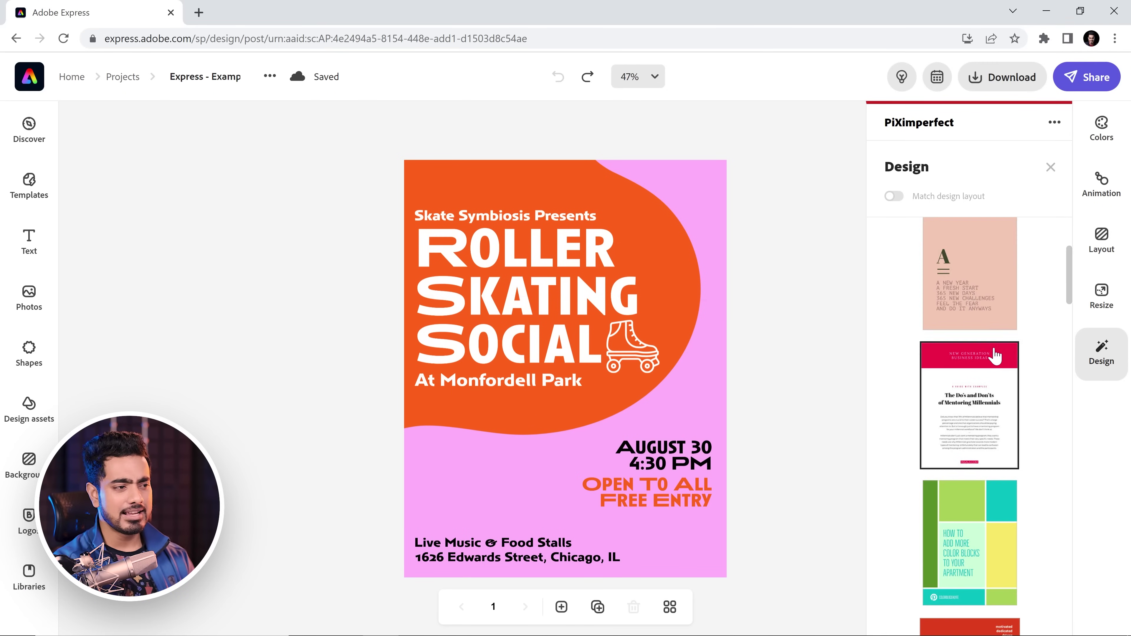
click(978, 310)
click(979, 408)
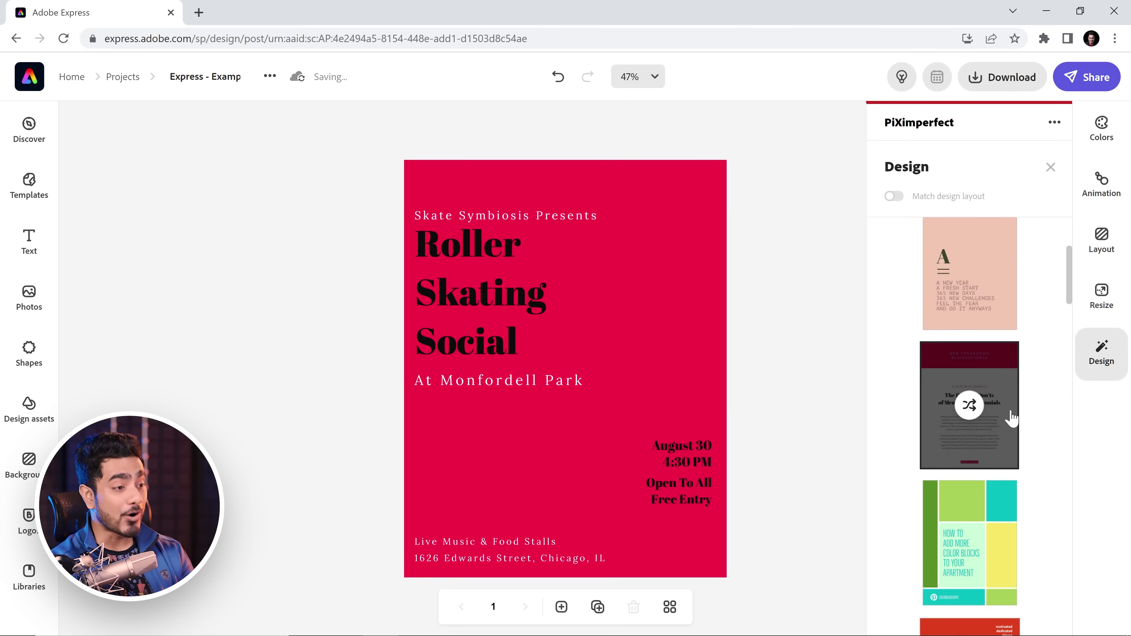
scroll(1019, 408, down, 2)
click(1017, 423)
scroll(1020, 430, down, 1)
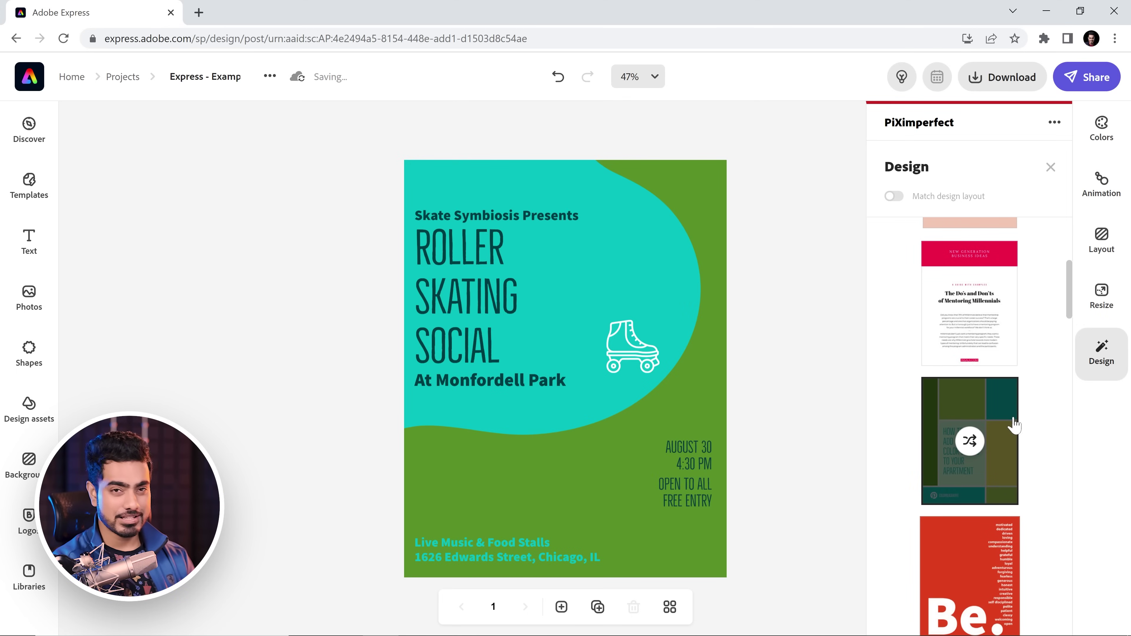
Step: Shuffle the variation's colours until the poster is green-and-white with yellow-green title text
click(971, 448)
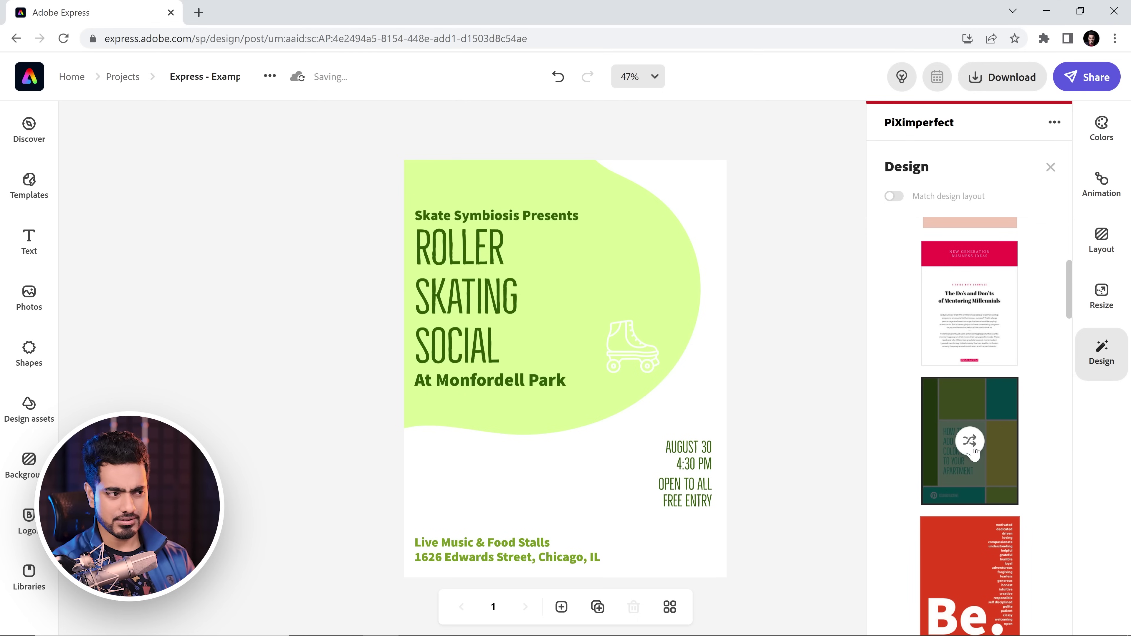
click(972, 450)
click(971, 452)
click(970, 453)
click(968, 453)
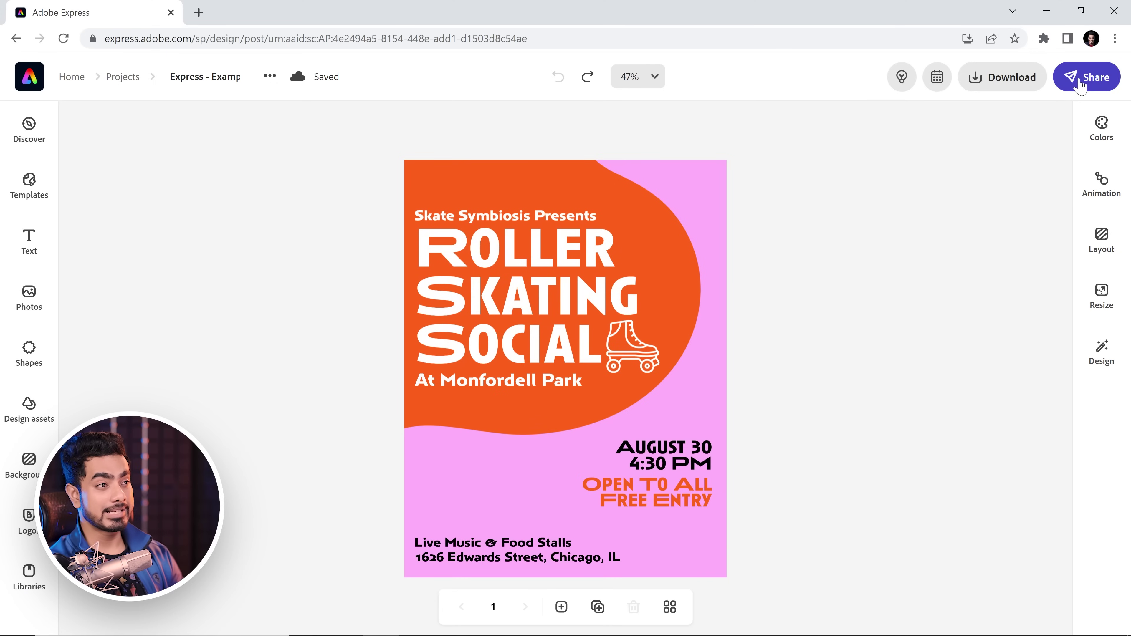
Step: Schedule the Roller Skating Social poster from the Share menu as a new post
click(1074, 89)
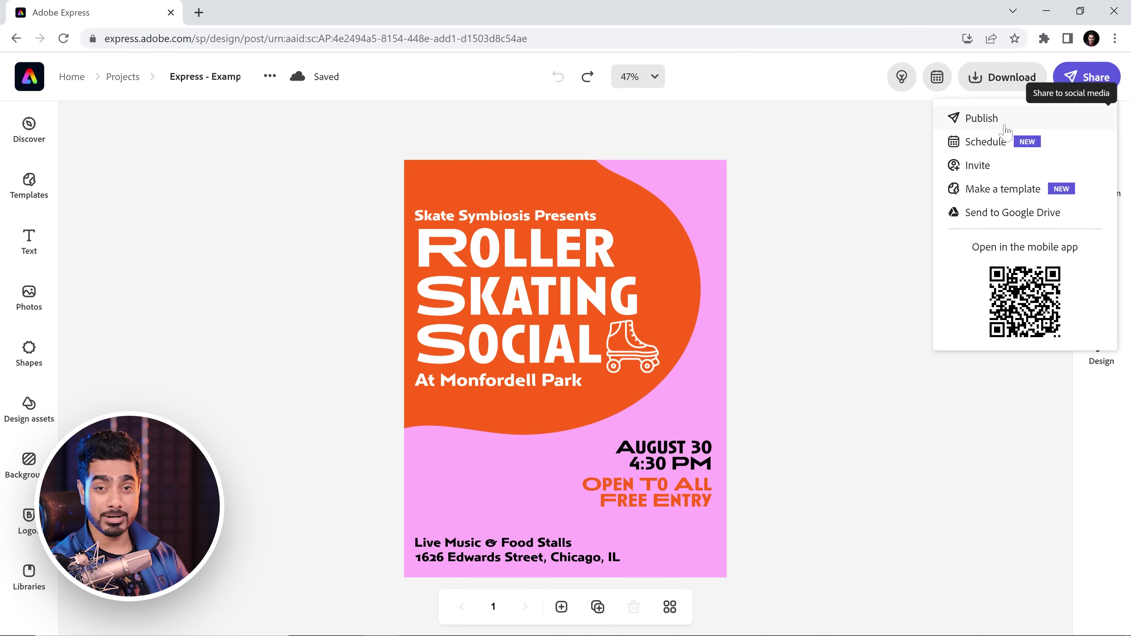
click(1001, 145)
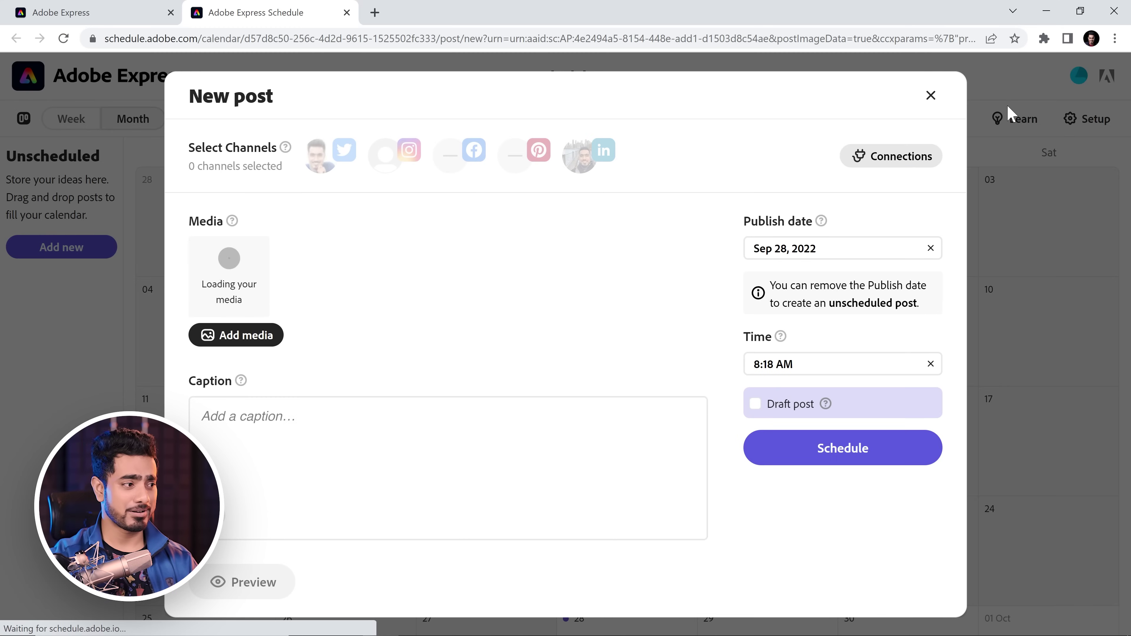
Step: Add the Twitter, LinkedIn and Instagram channels to the post
click(327, 162)
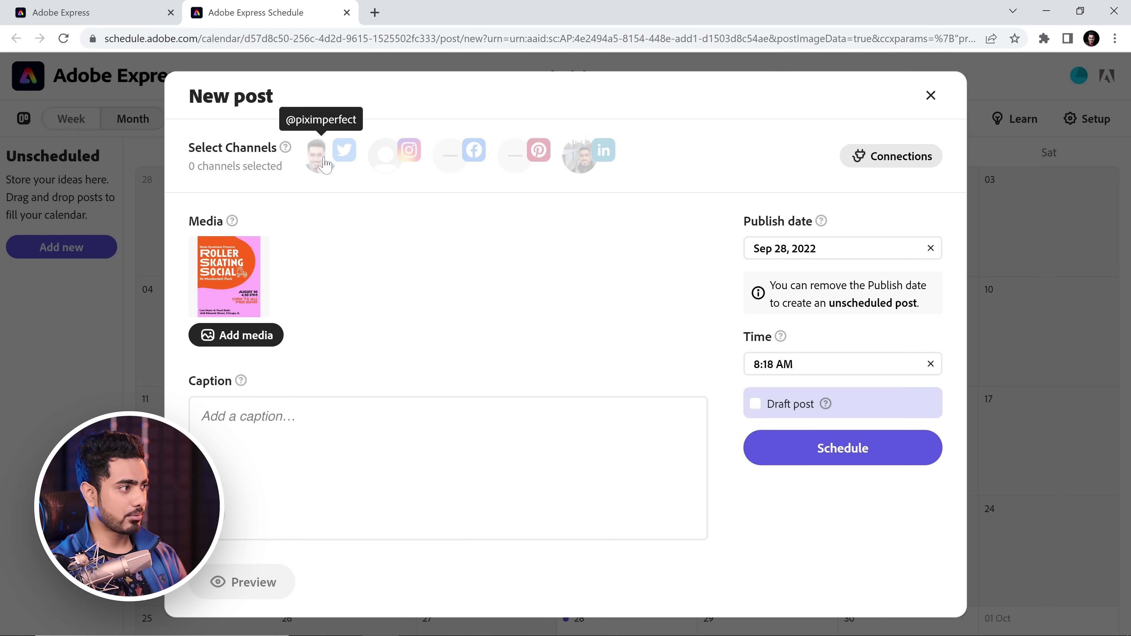
click(582, 161)
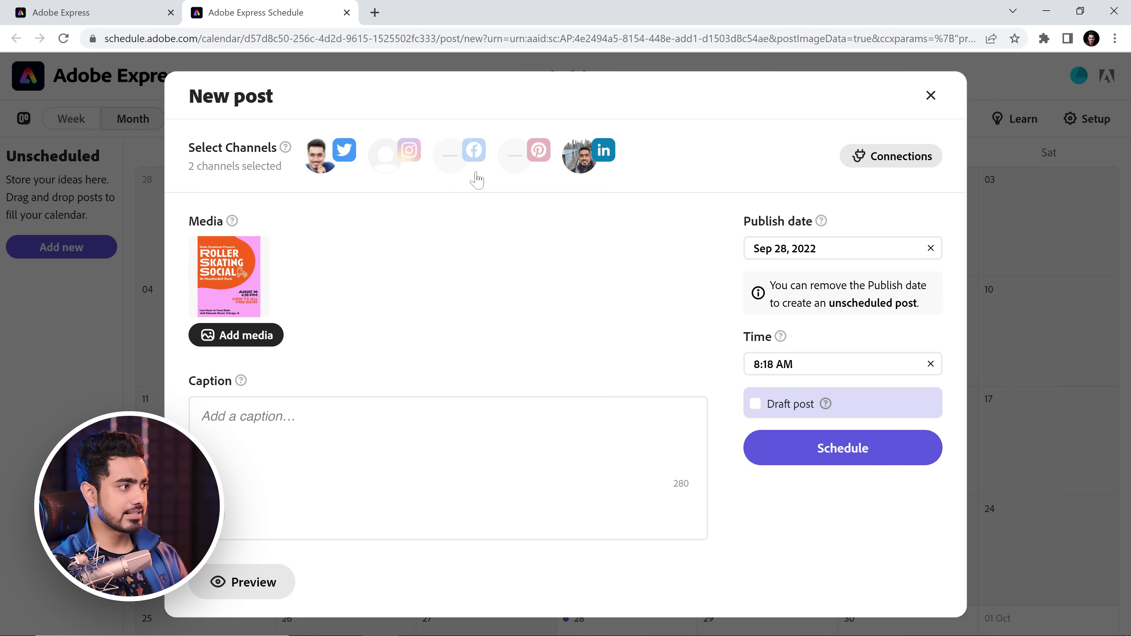
click(381, 161)
scroll(559, 343, down, 7)
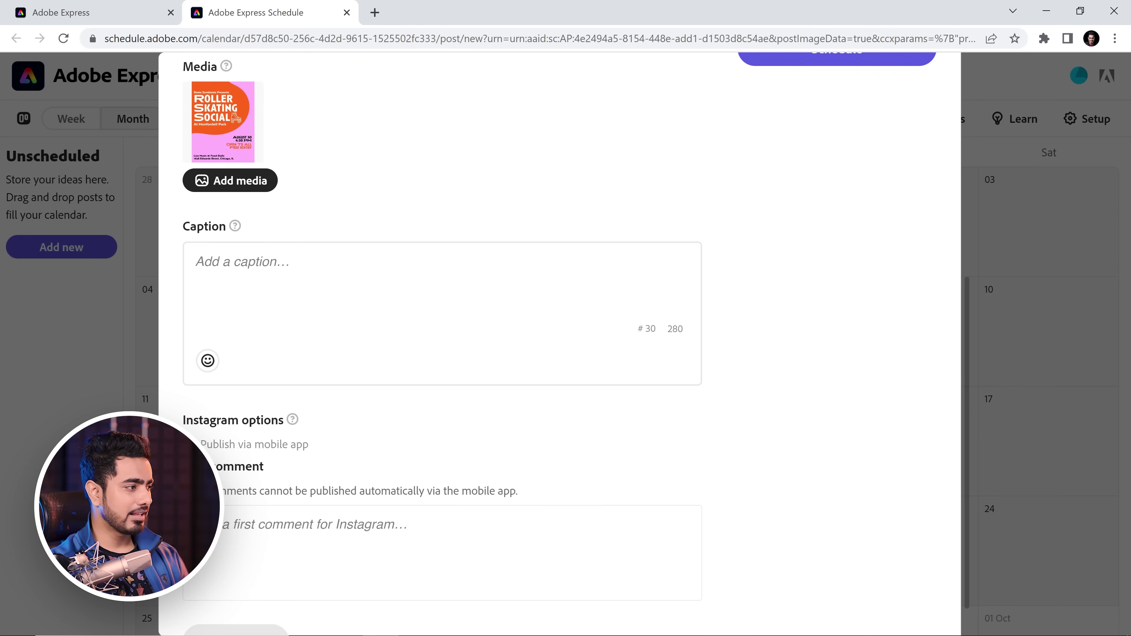
scroll(369, 361, down, 1)
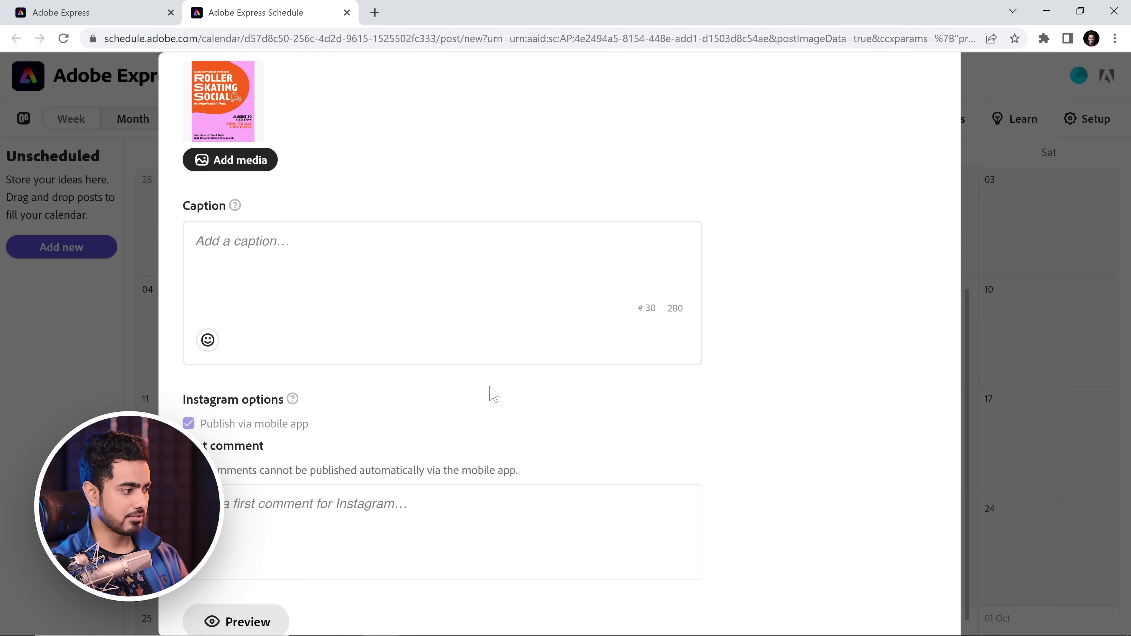
scroll(495, 392, up, 8)
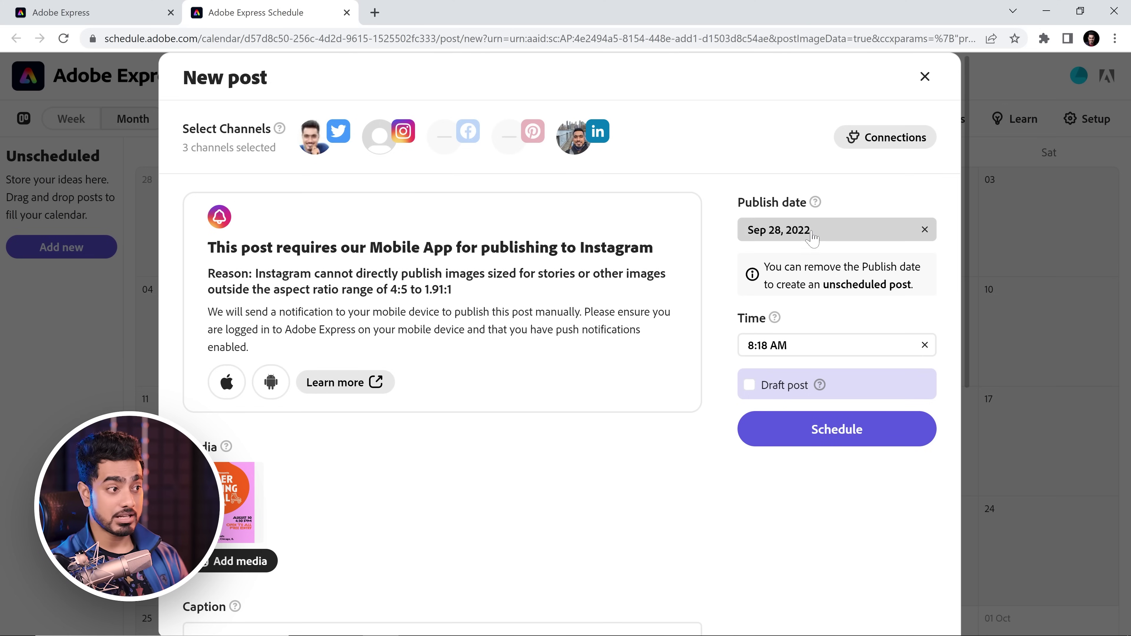
Step: Set the publish date to Sep 29, 2022 and schedule the post for 8:18 AM
click(804, 241)
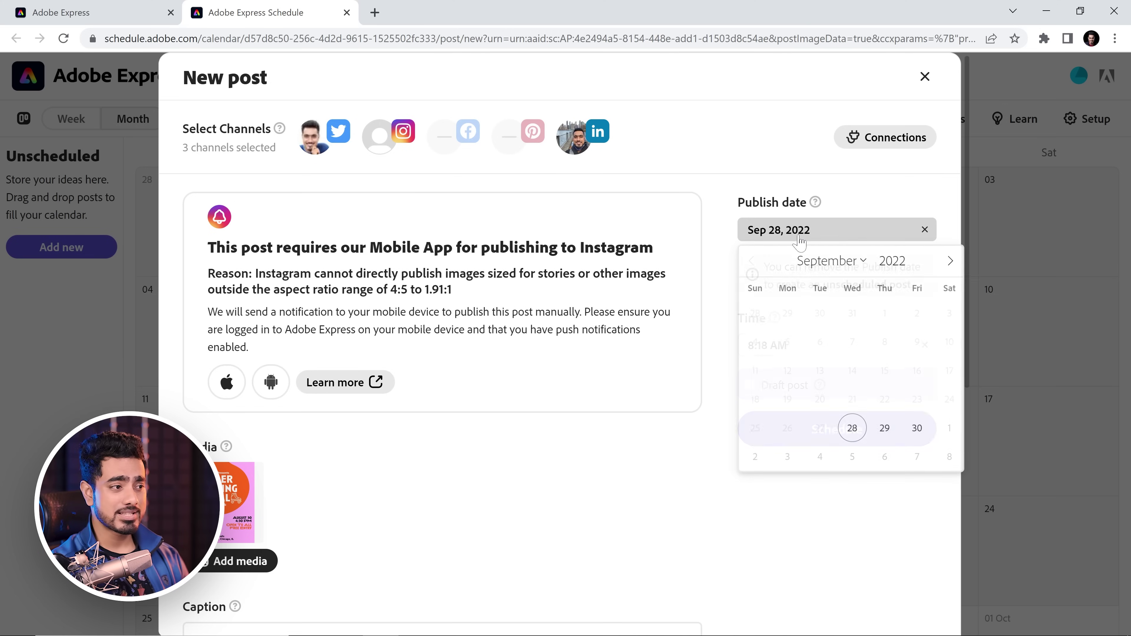
click(881, 428)
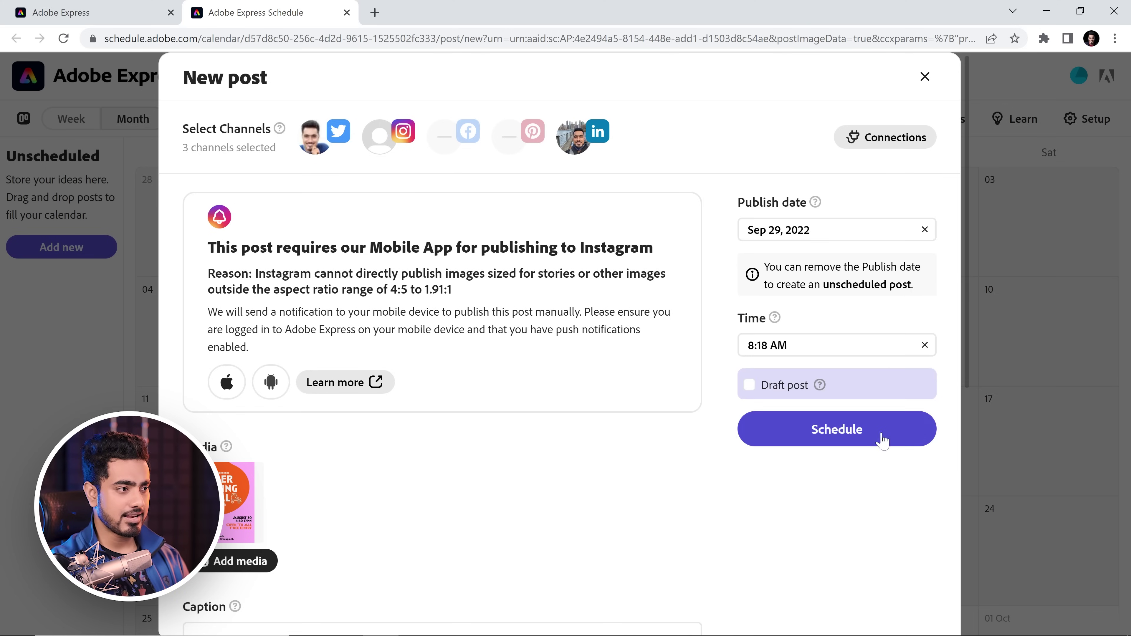
click(821, 435)
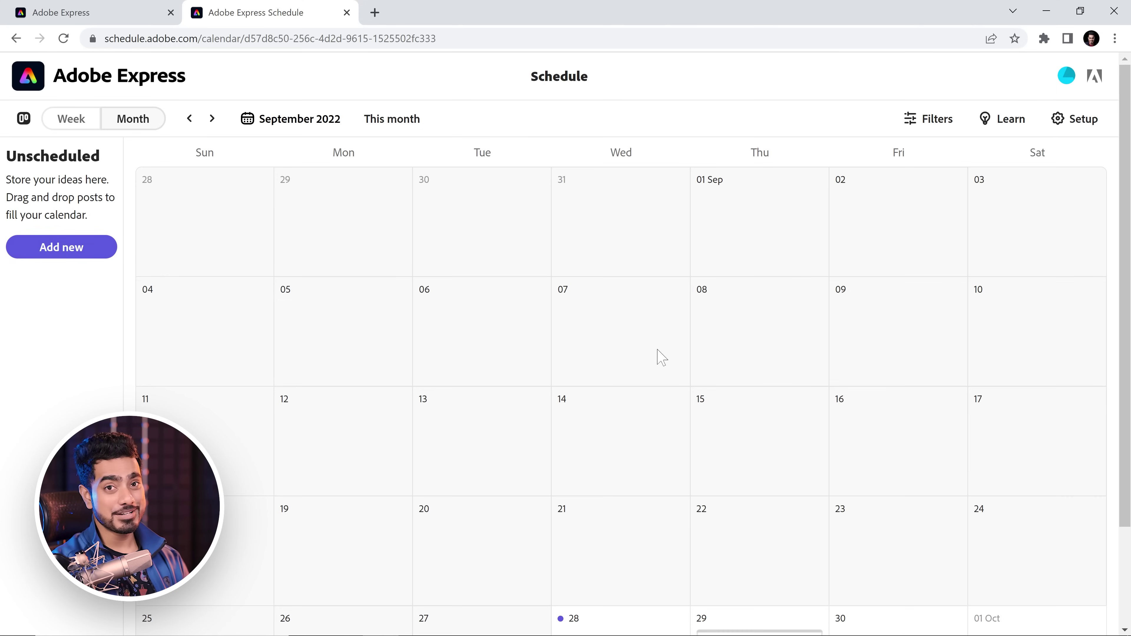
Step: Start a new post on October 4, 2022 in the calendar, leaving the time unchanged
scroll(662, 358, down, 1)
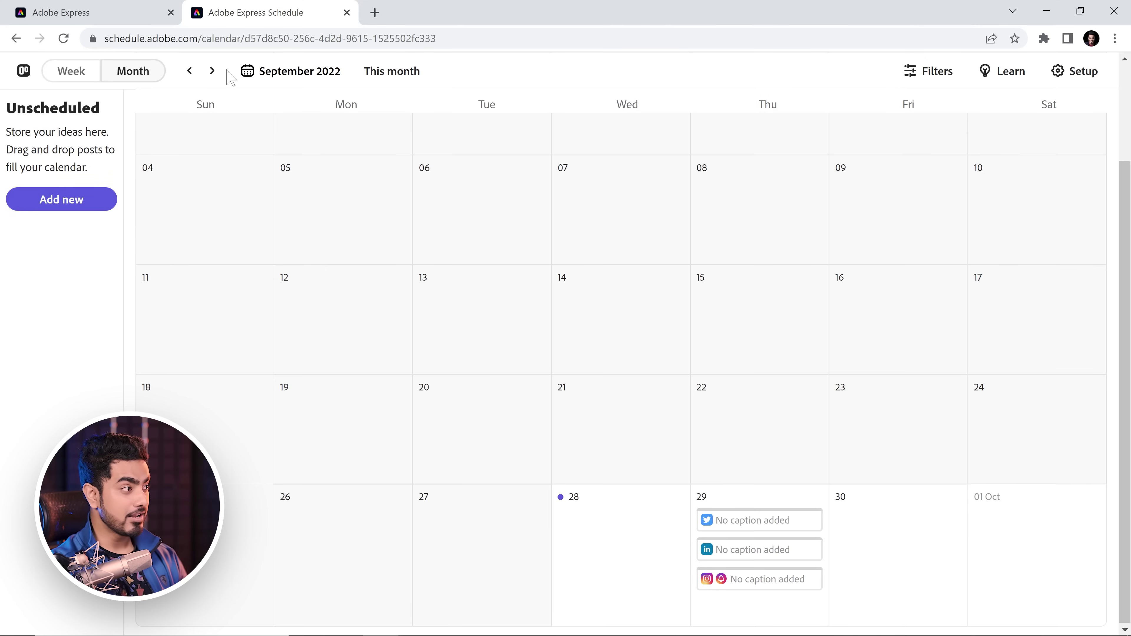
click(213, 71)
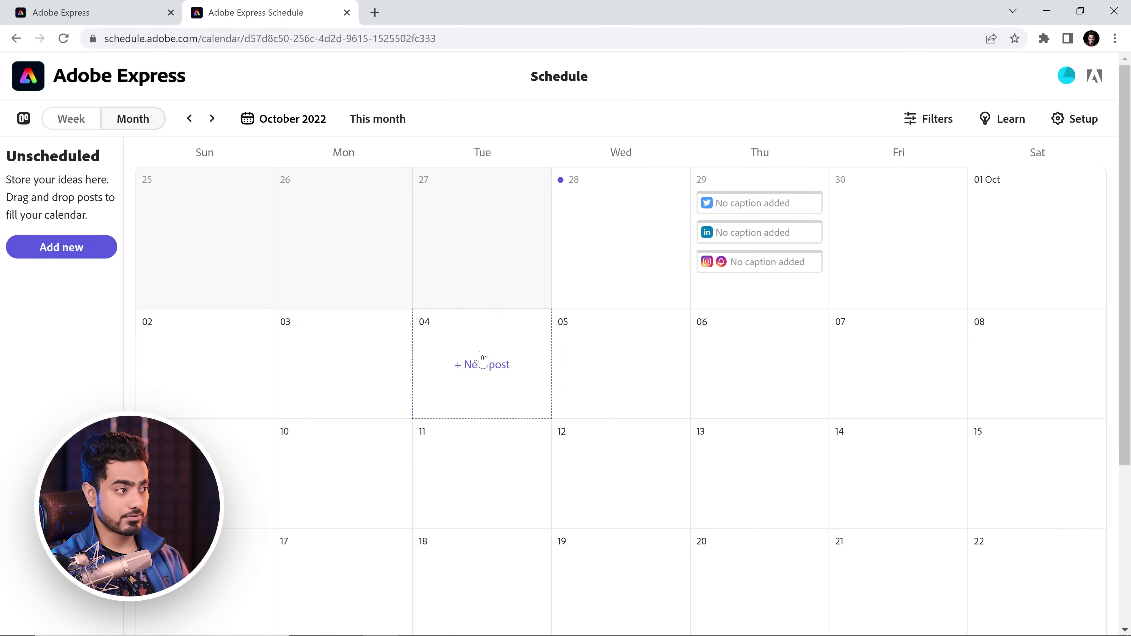
click(492, 364)
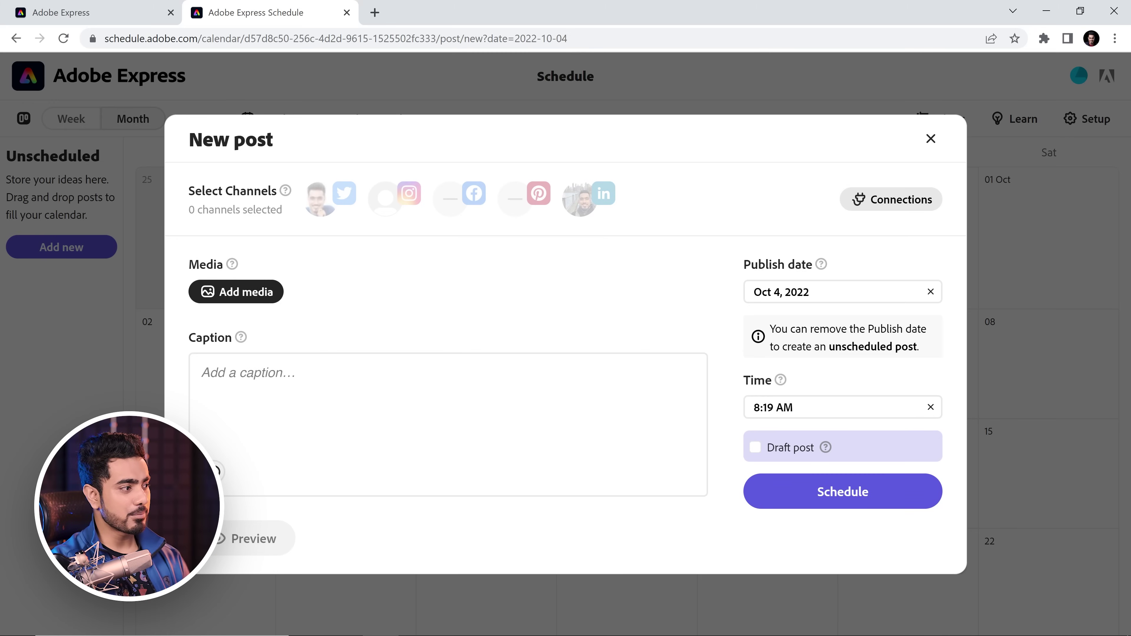
click(851, 412)
click(573, 255)
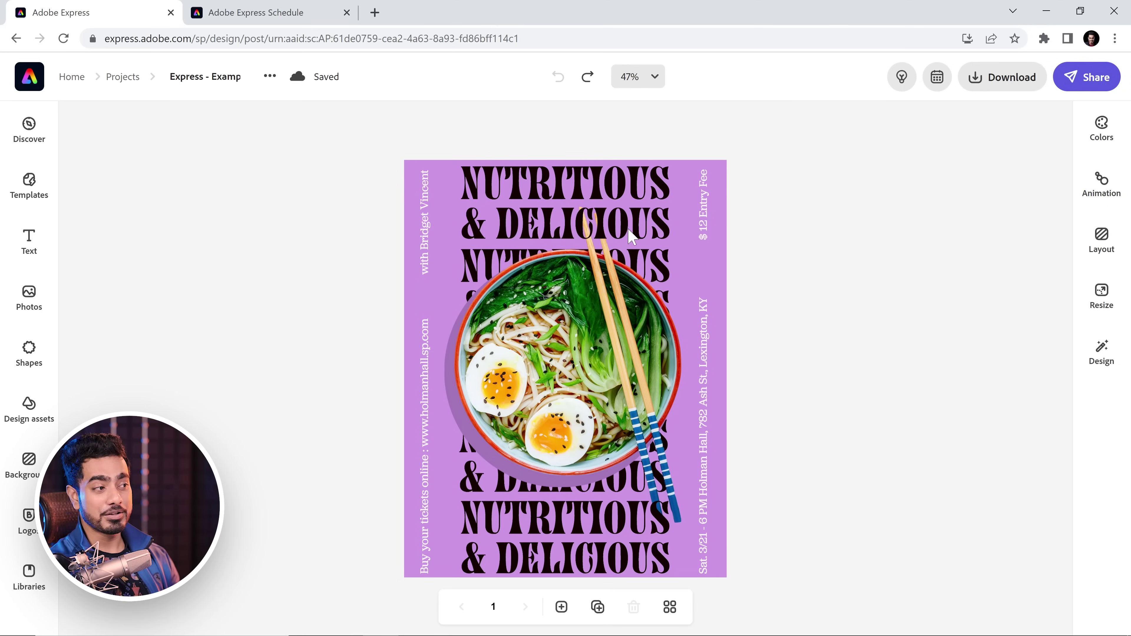
Step: Select the Nutritious & Delicious poster's background, then close its background settings
click(632, 237)
click(661, 262)
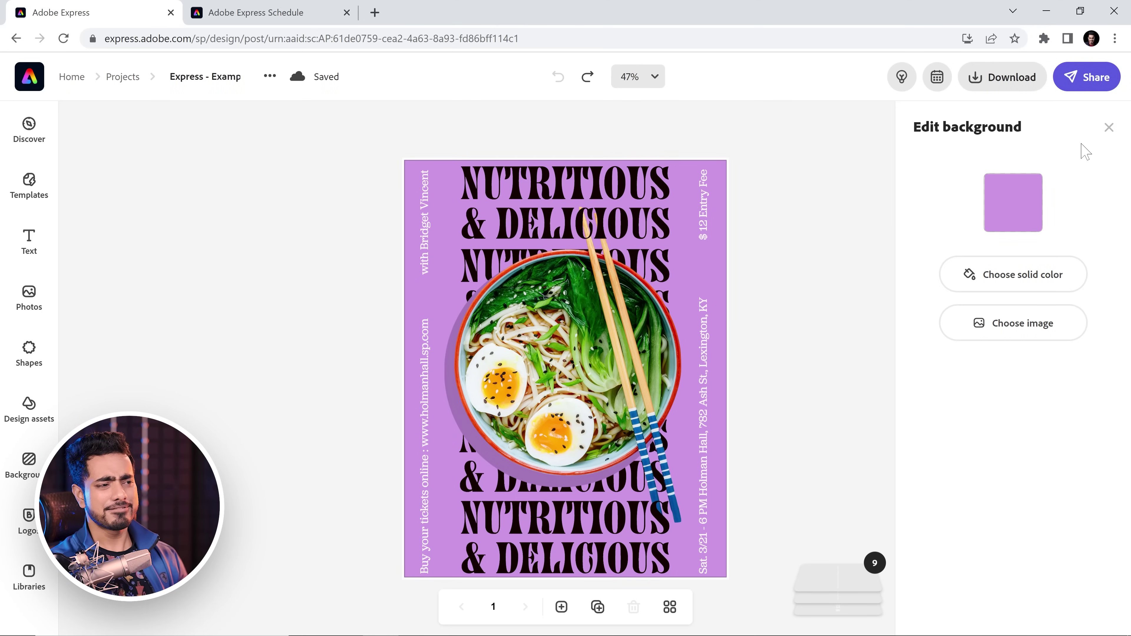
click(1108, 129)
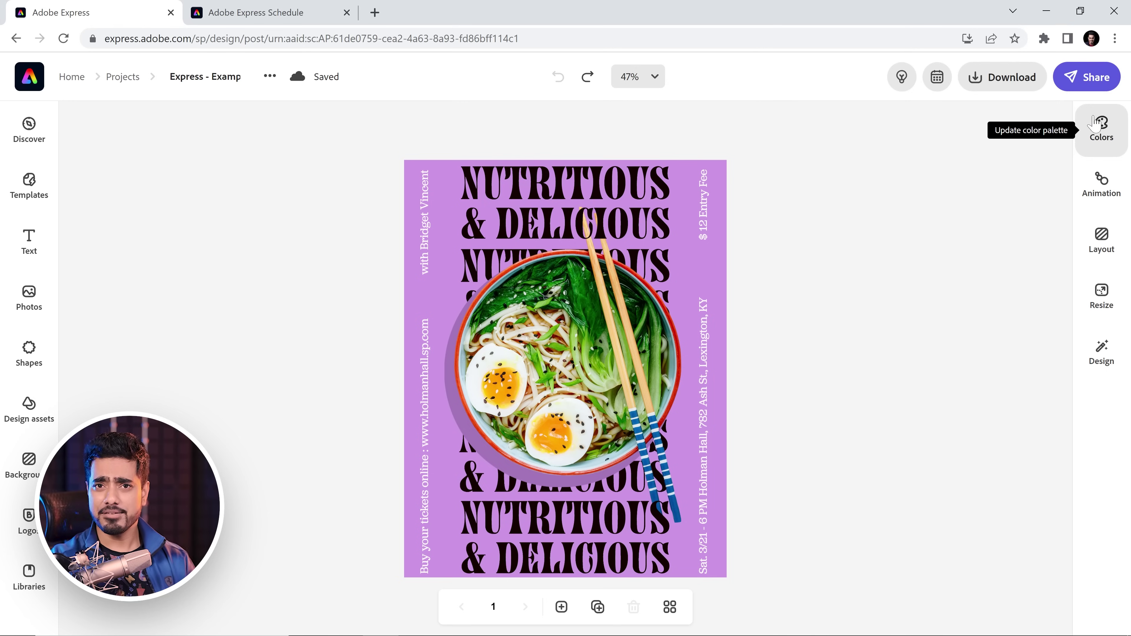
Step: Shuffle the poster's current colours, then apply and reshuffle the red, yellow, black and white brand palette
click(1098, 134)
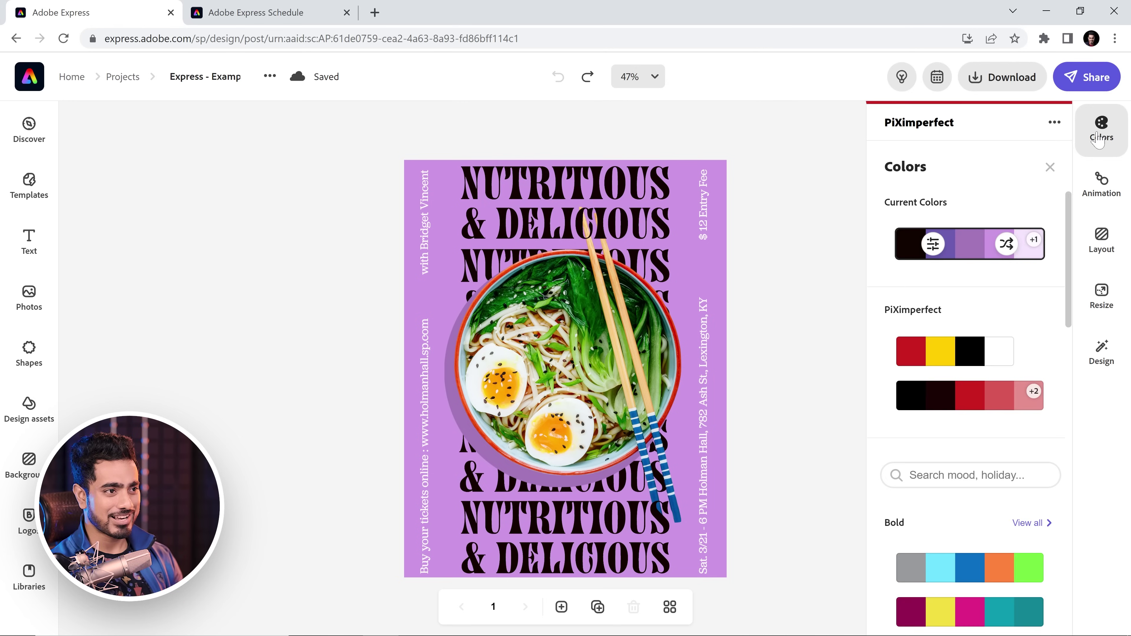
click(1008, 258)
click(1008, 255)
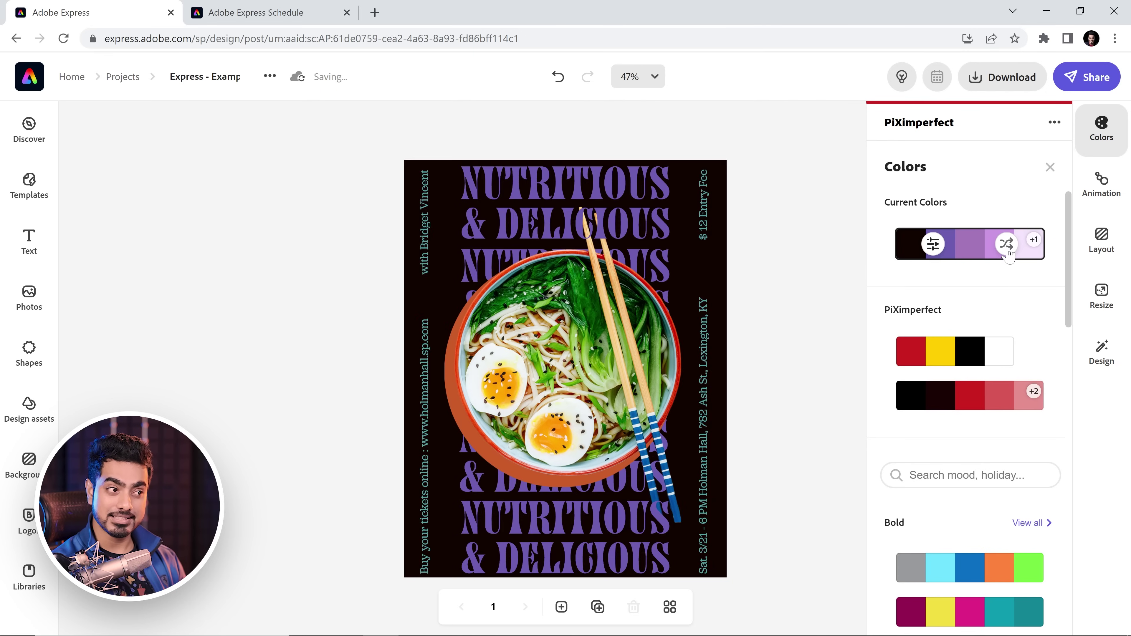
click(1008, 255)
click(957, 354)
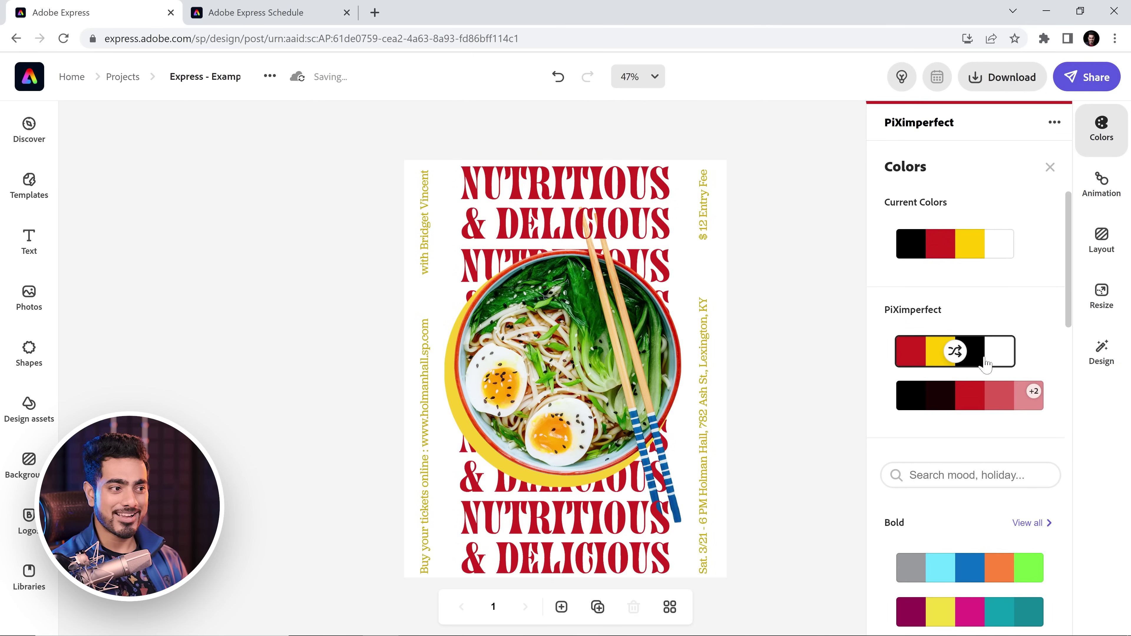
click(952, 355)
click(953, 354)
click(952, 354)
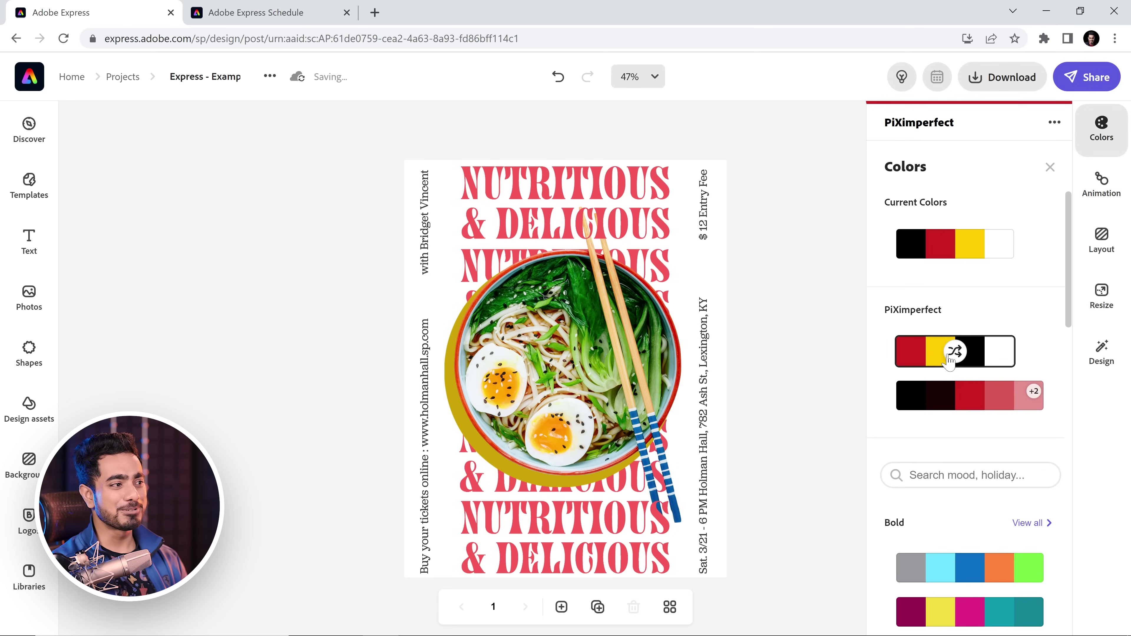
Step: Try the first and second Bold palettes, then apply the first Classic palette
scroll(975, 334, down, 5)
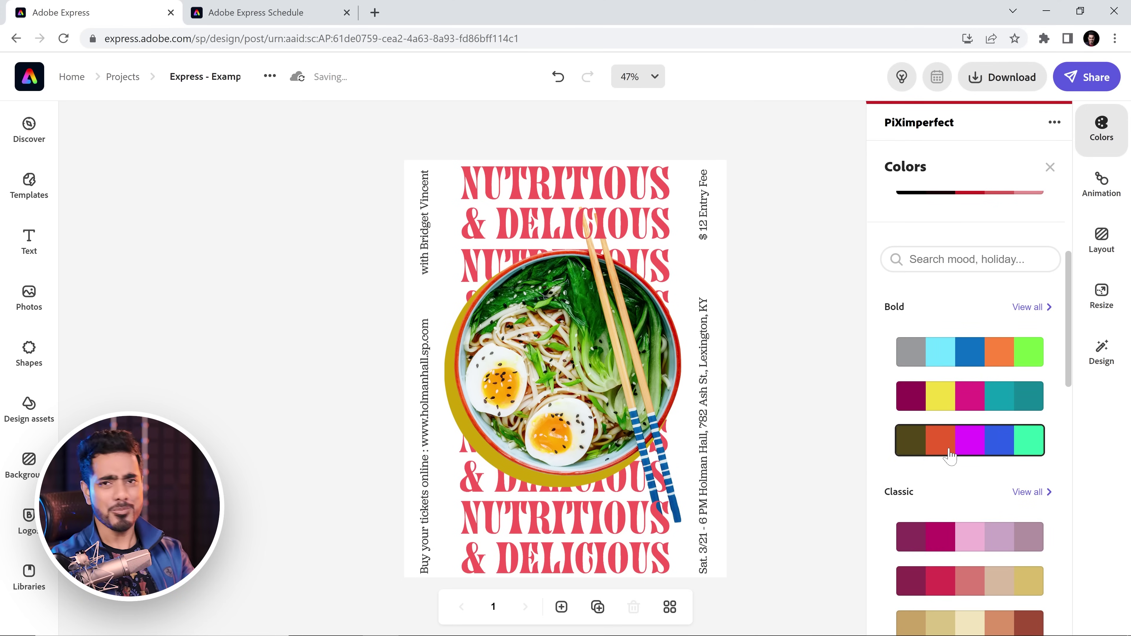
scroll(938, 328, down, 2)
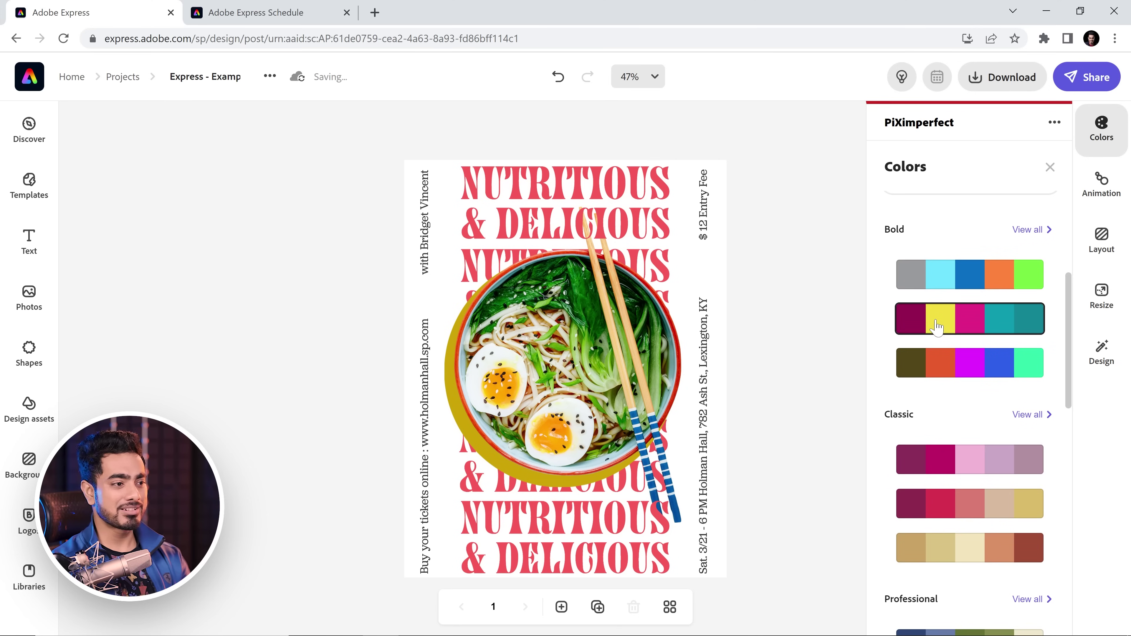
click(973, 283)
click(975, 330)
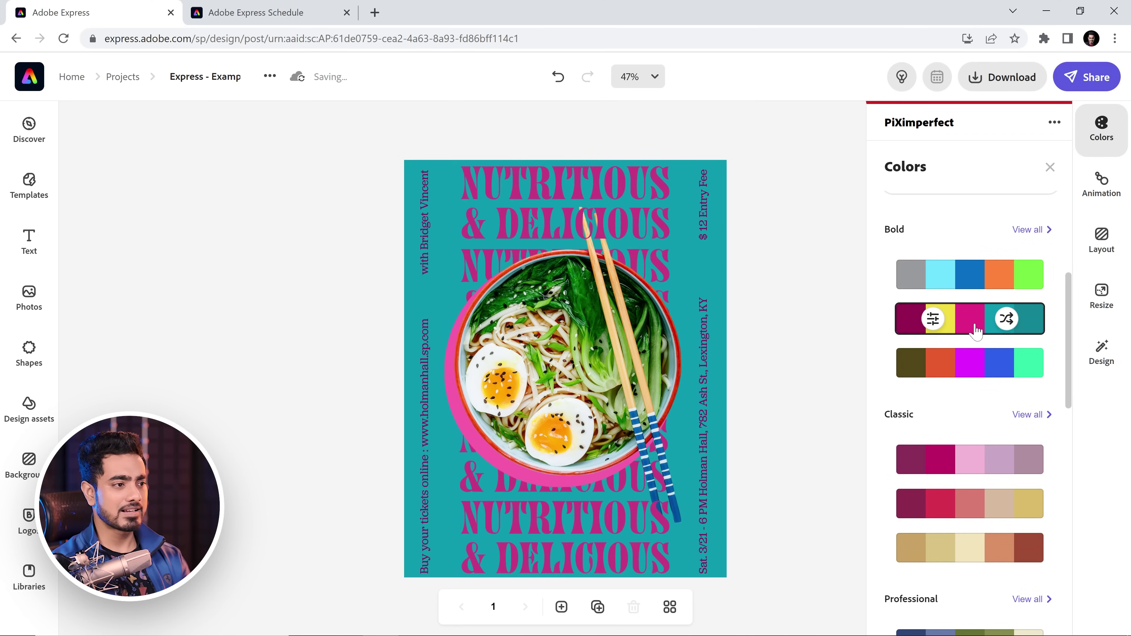
click(1005, 319)
scroll(997, 356, down, 2)
click(984, 377)
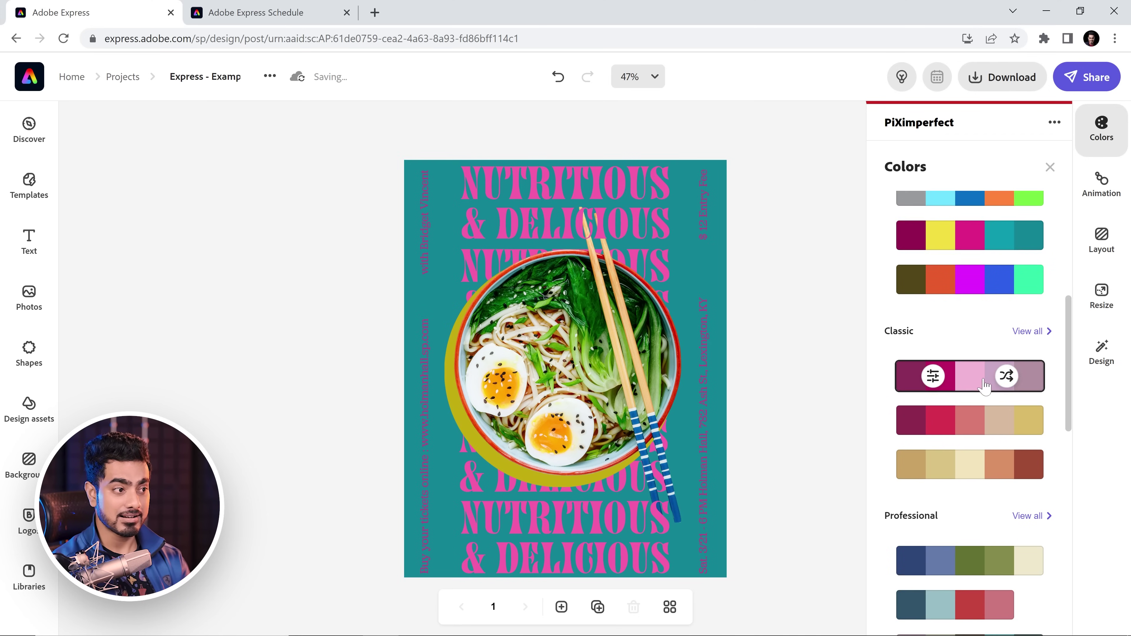
Step: Browse all Bold palettes, return to the palette overview and start a palette search
scroll(967, 336, up, 2)
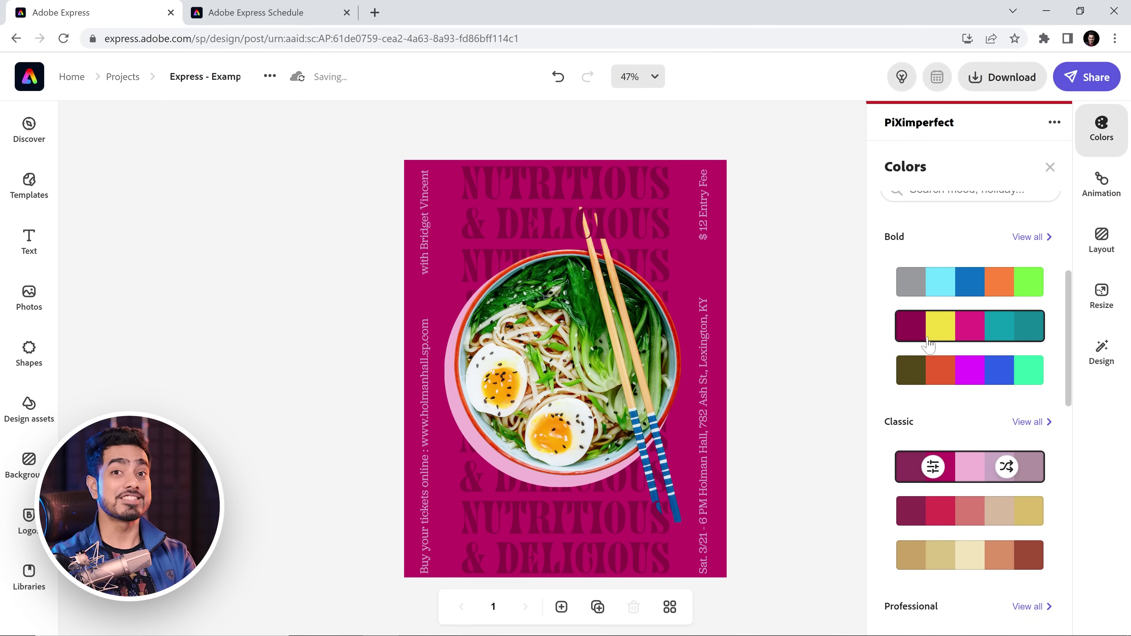
scroll(957, 339, up, 2)
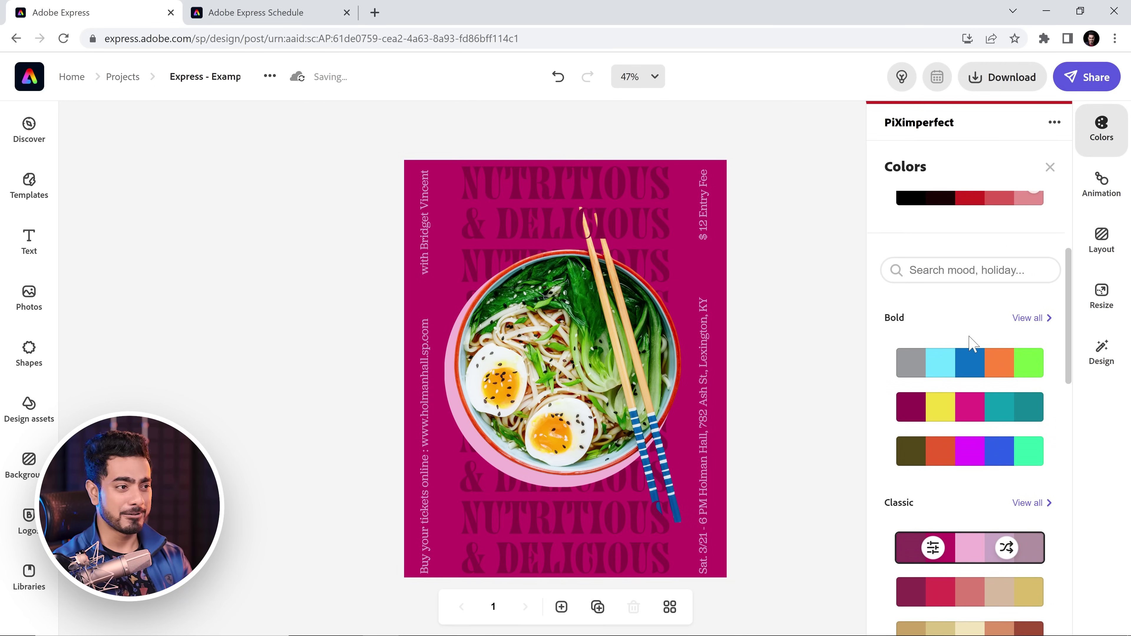
click(1031, 319)
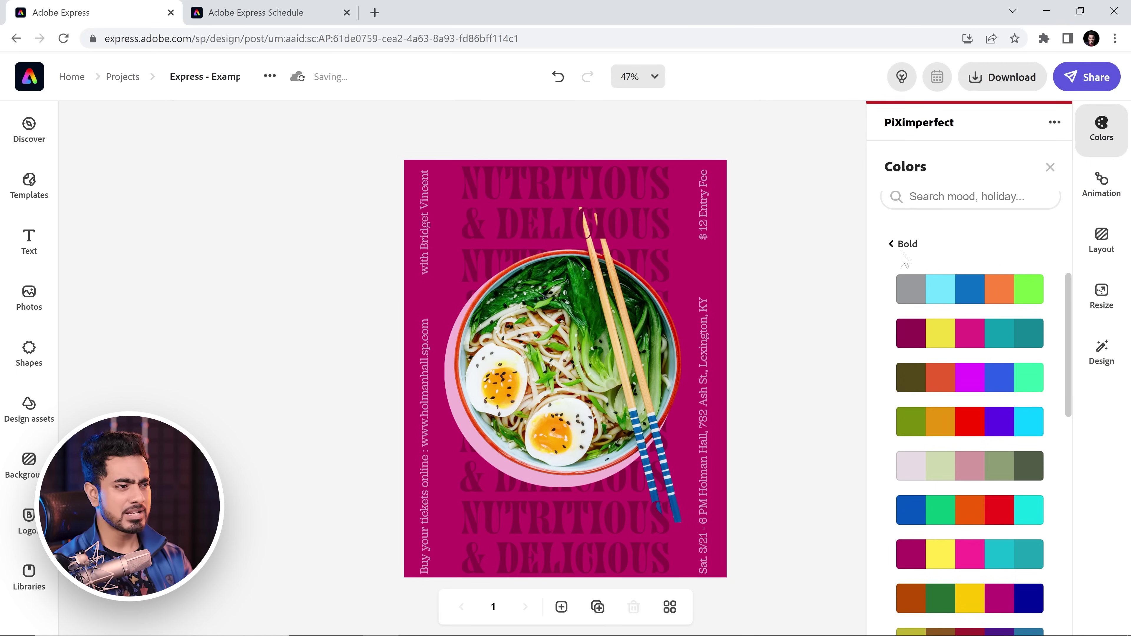
click(893, 245)
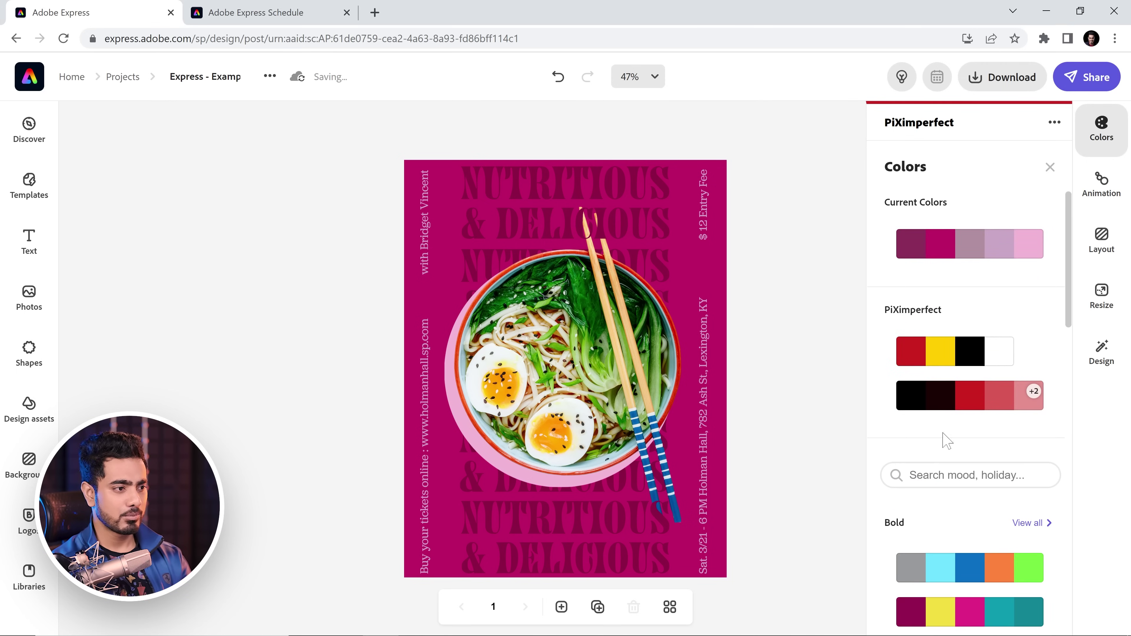
click(944, 467)
Step: Search palettes for 'chinese', then apply and shuffle the first result
text(ch)
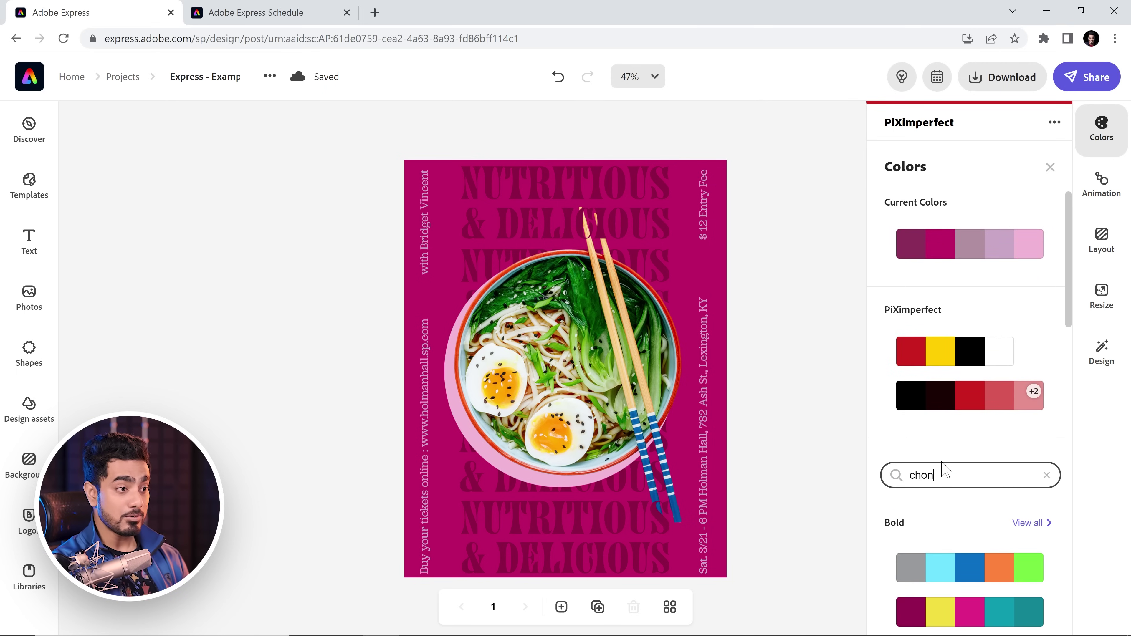
text(ines)
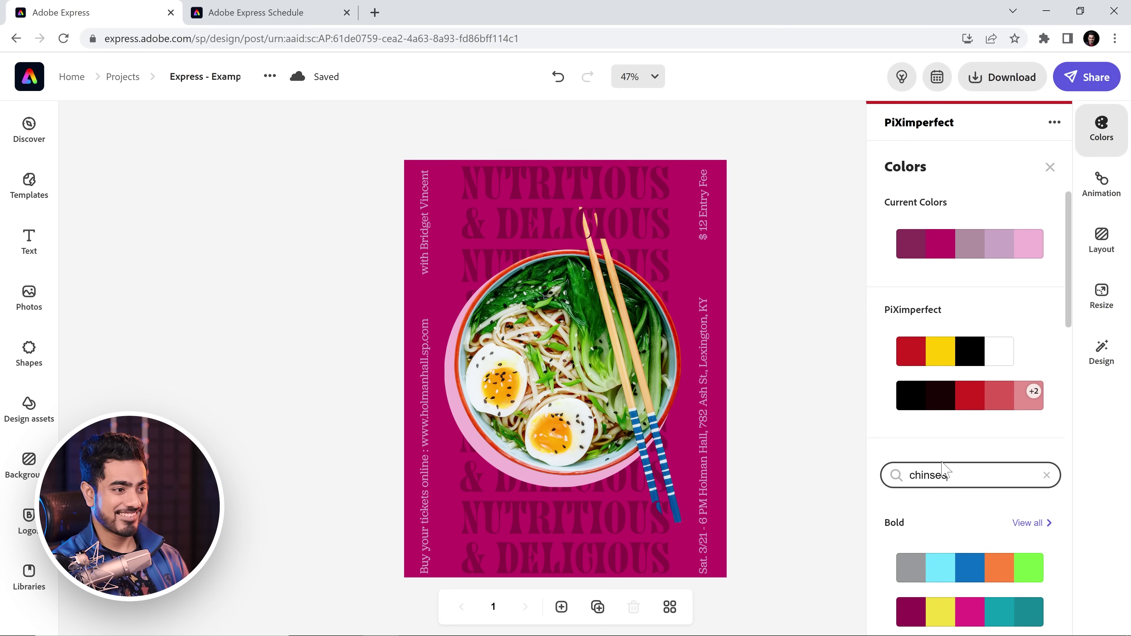
text(e)
scroll(947, 480, down, 4)
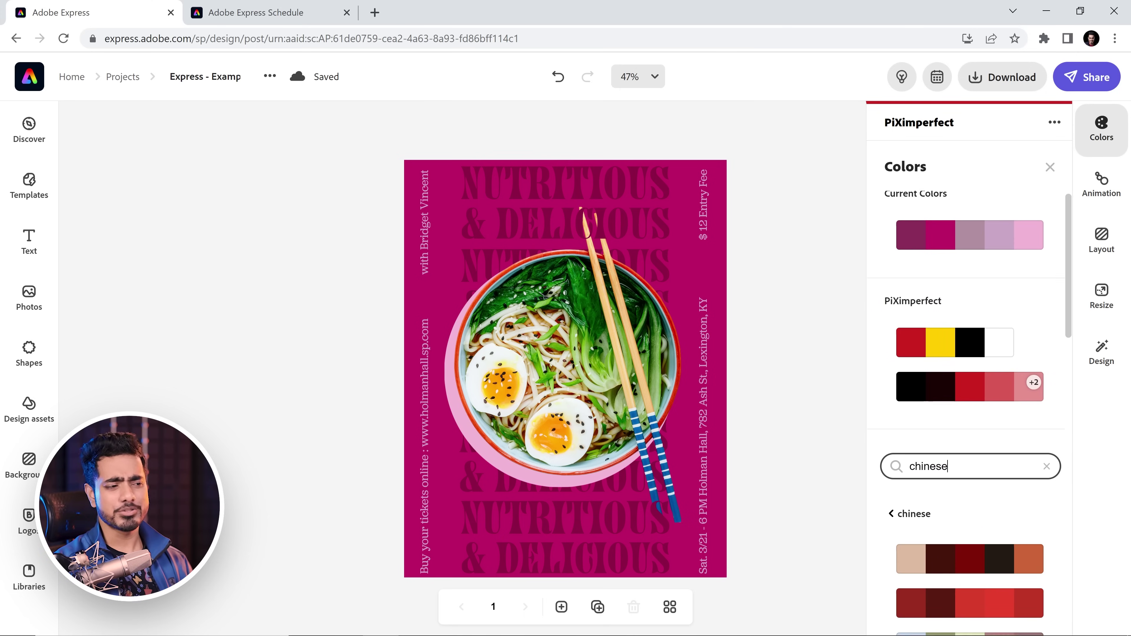
click(965, 406)
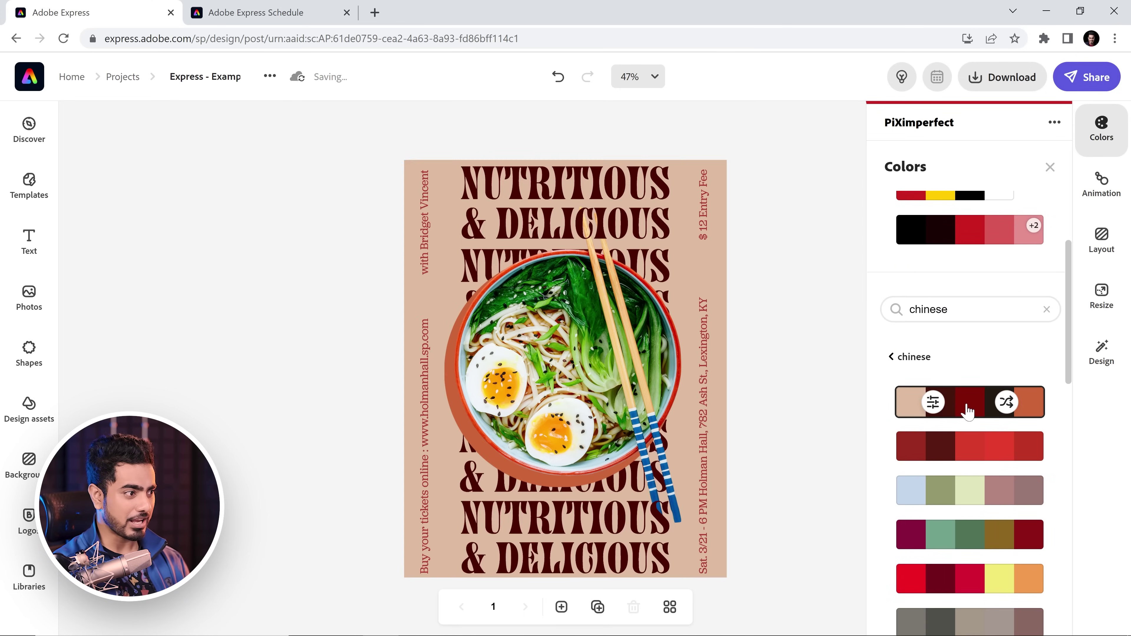
click(1007, 404)
click(1008, 404)
Step: Apply the red, yellow and orange palette and reshuffle it repeatedly
scroll(1009, 406, down, 2)
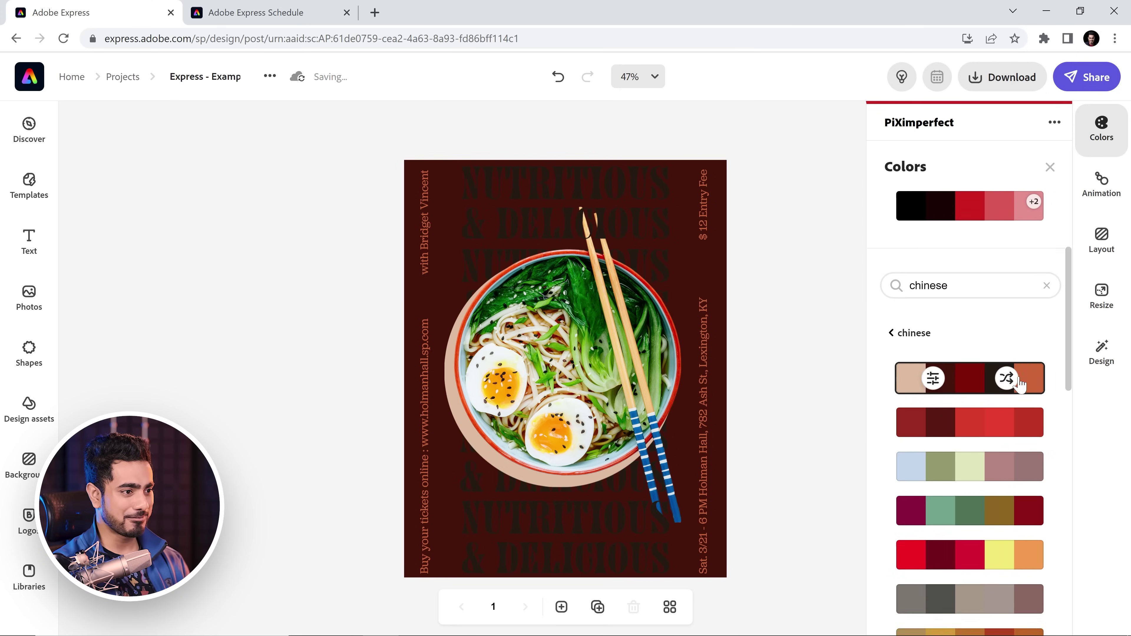
click(966, 496)
click(1006, 492)
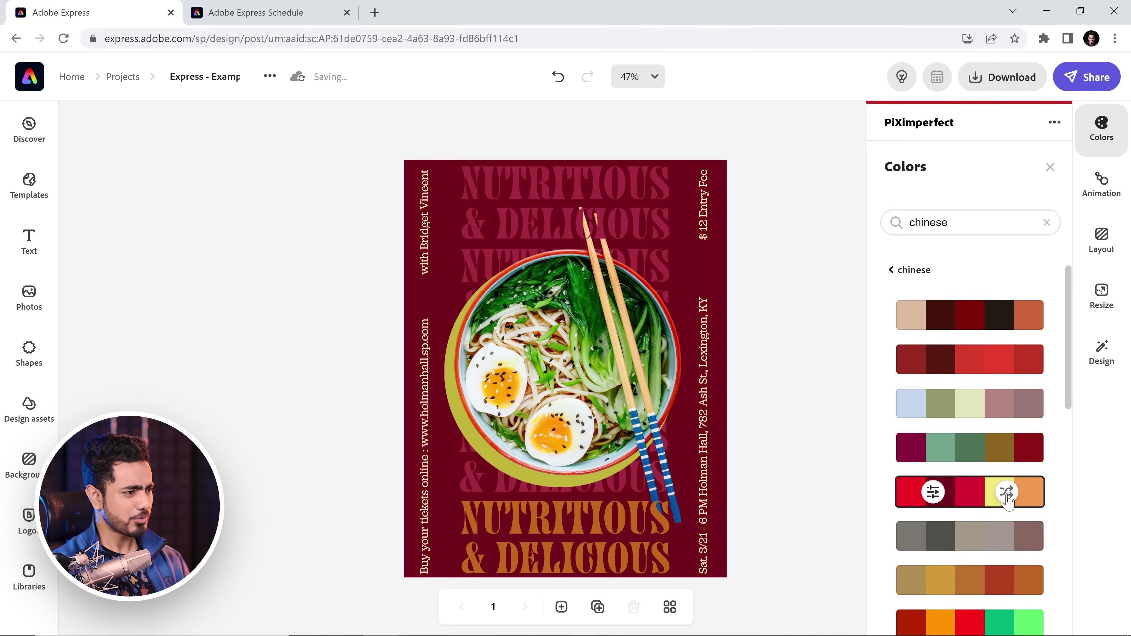
click(1008, 494)
click(1008, 495)
click(1008, 495)
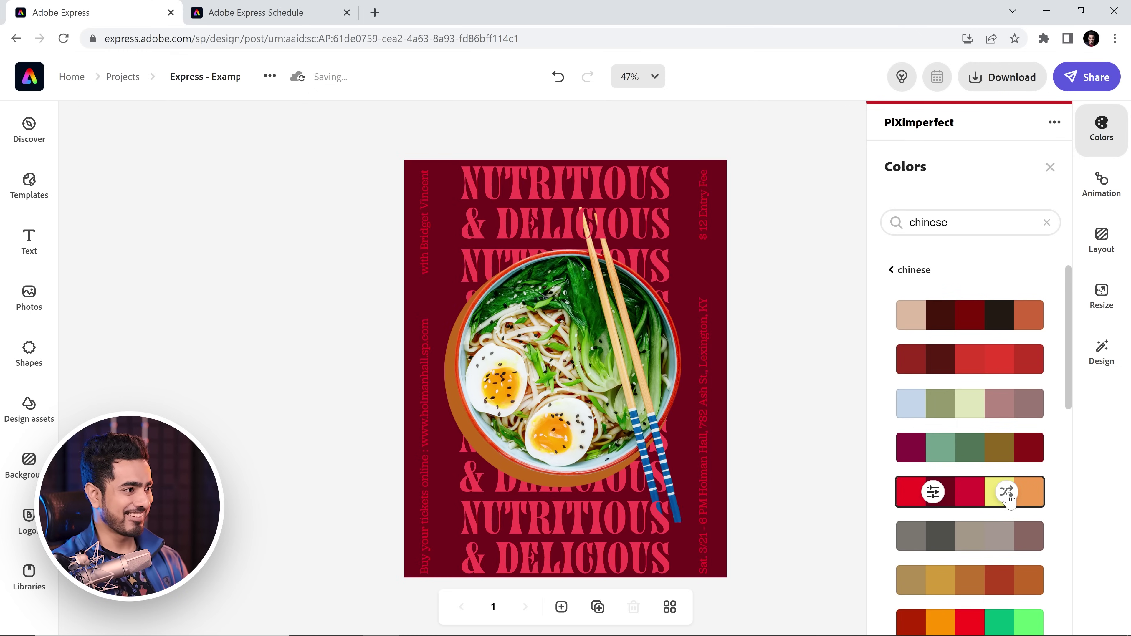
click(1009, 495)
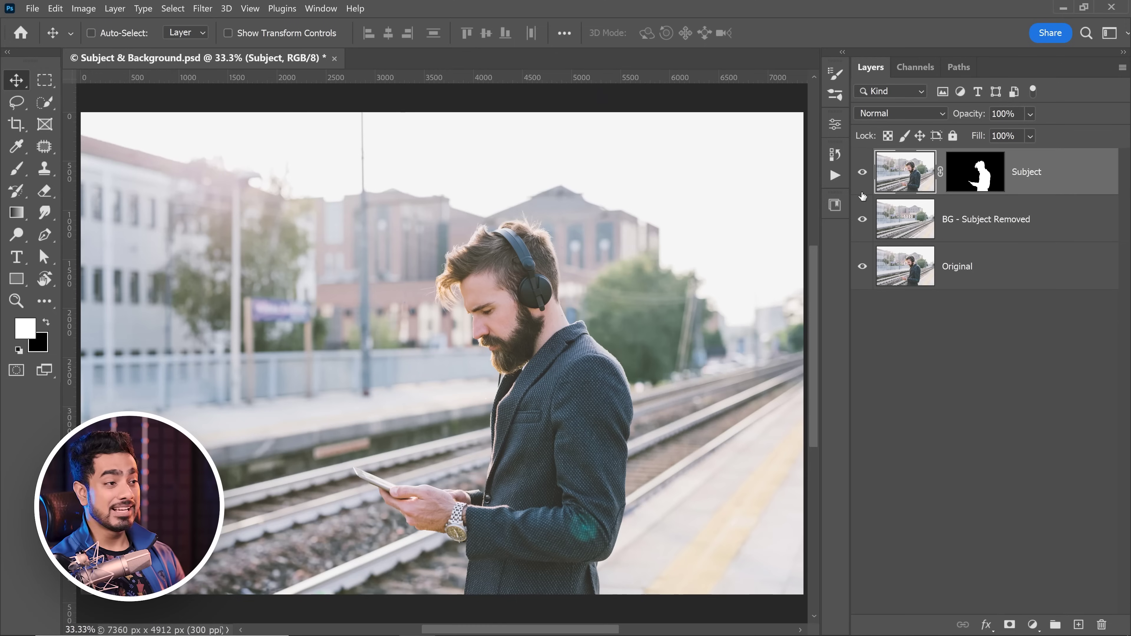
Step: Toggle the Subject and BG - Subject Removed layers' visibility to preview the cutout
drag(867, 185, 869, 237)
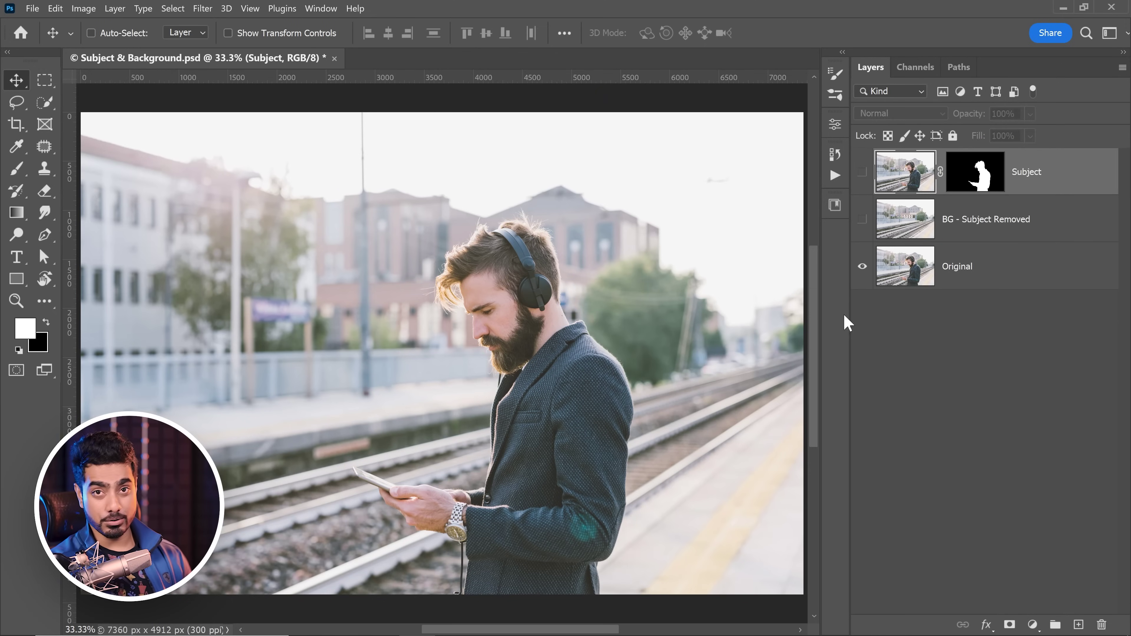
click(863, 219)
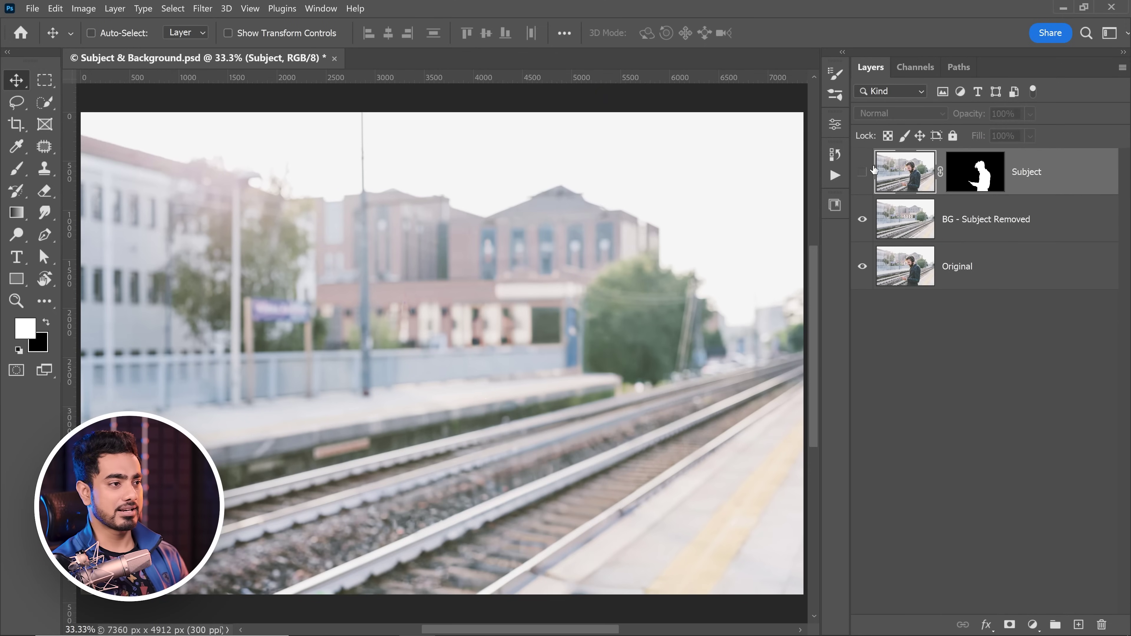
click(862, 172)
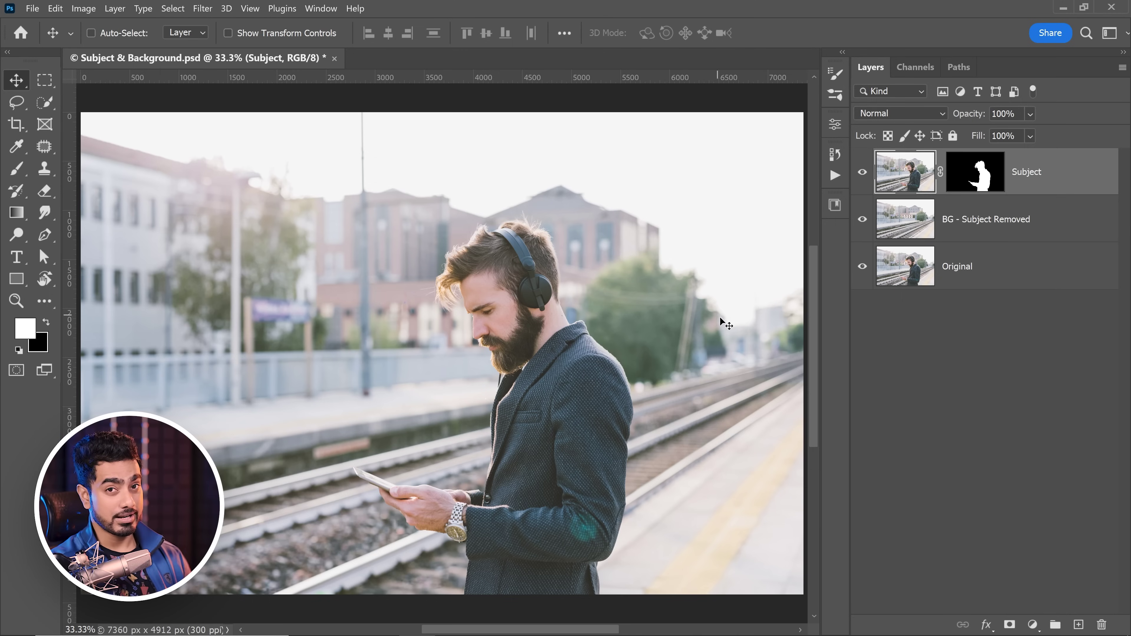
Step: Drag the BG - Subject Removed and Subject layers into the Express library
click(834, 207)
click(321, 8)
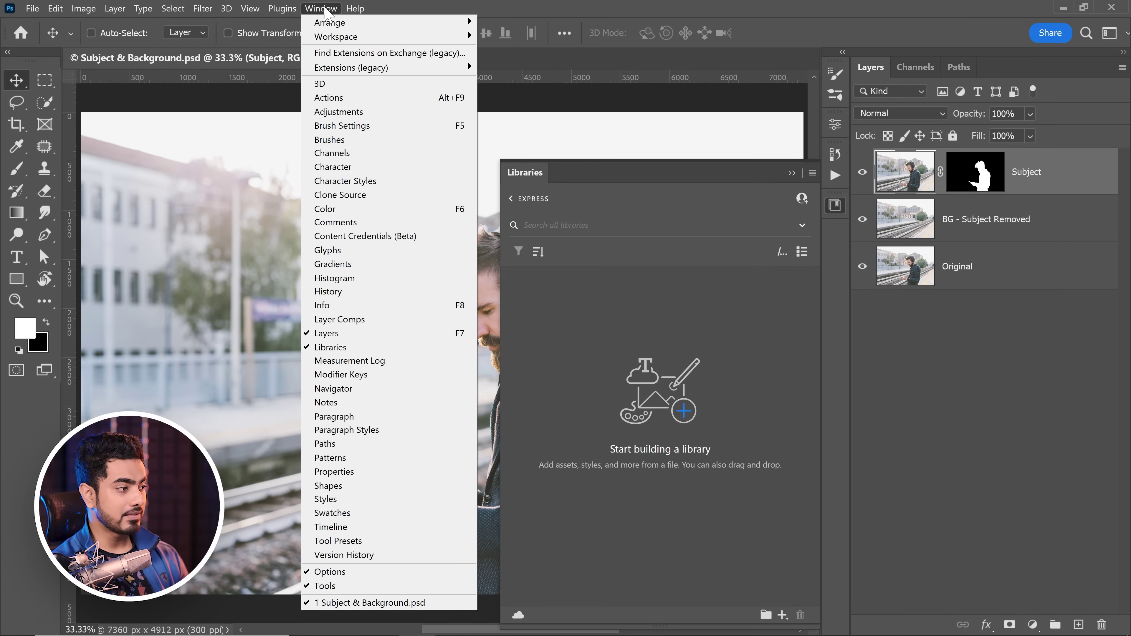
click(654, 193)
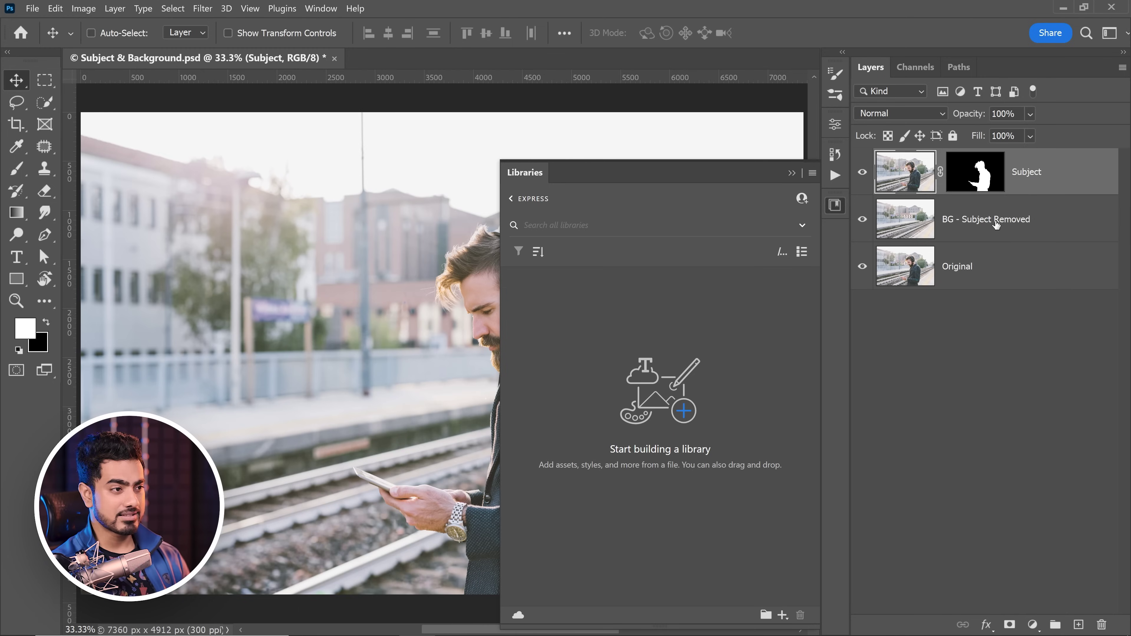
drag(1012, 219, 650, 341)
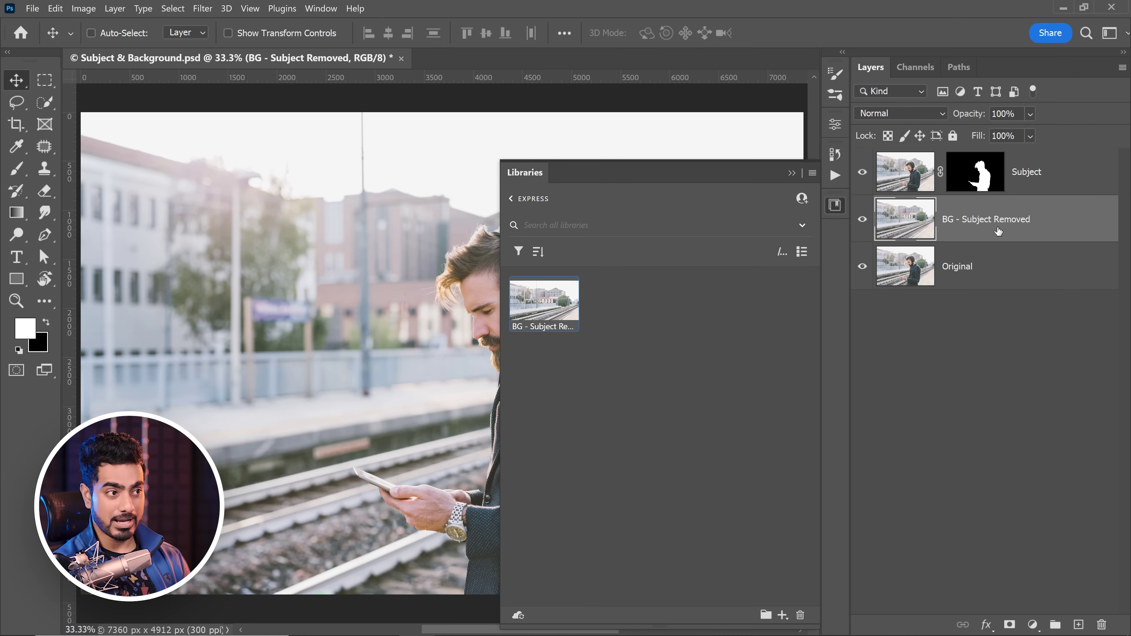
drag(1044, 173, 704, 363)
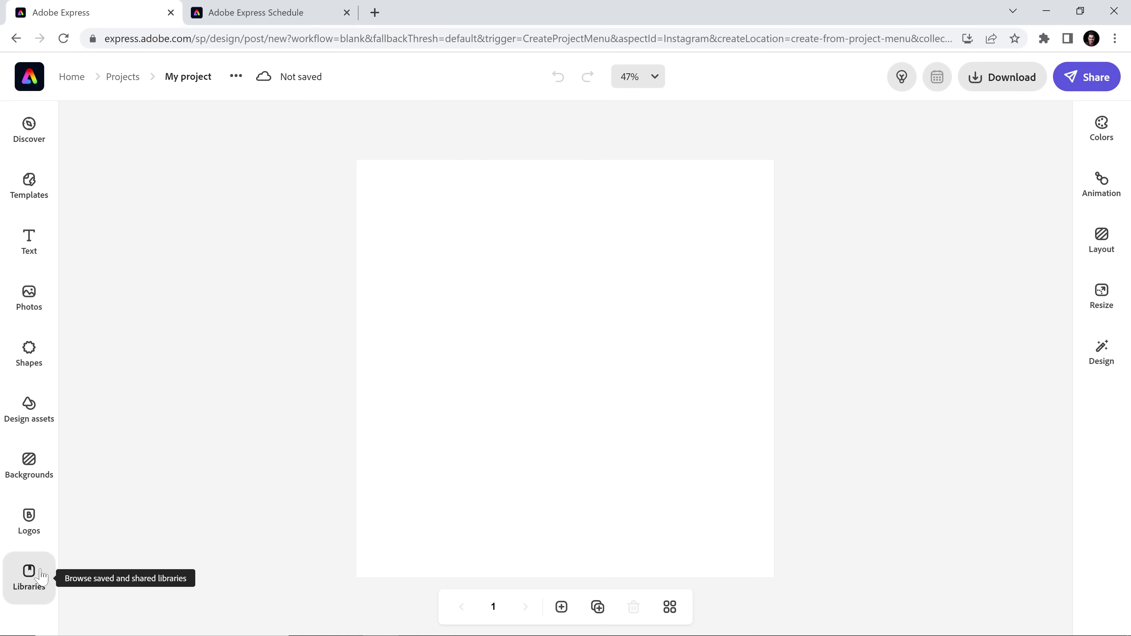
click(41, 576)
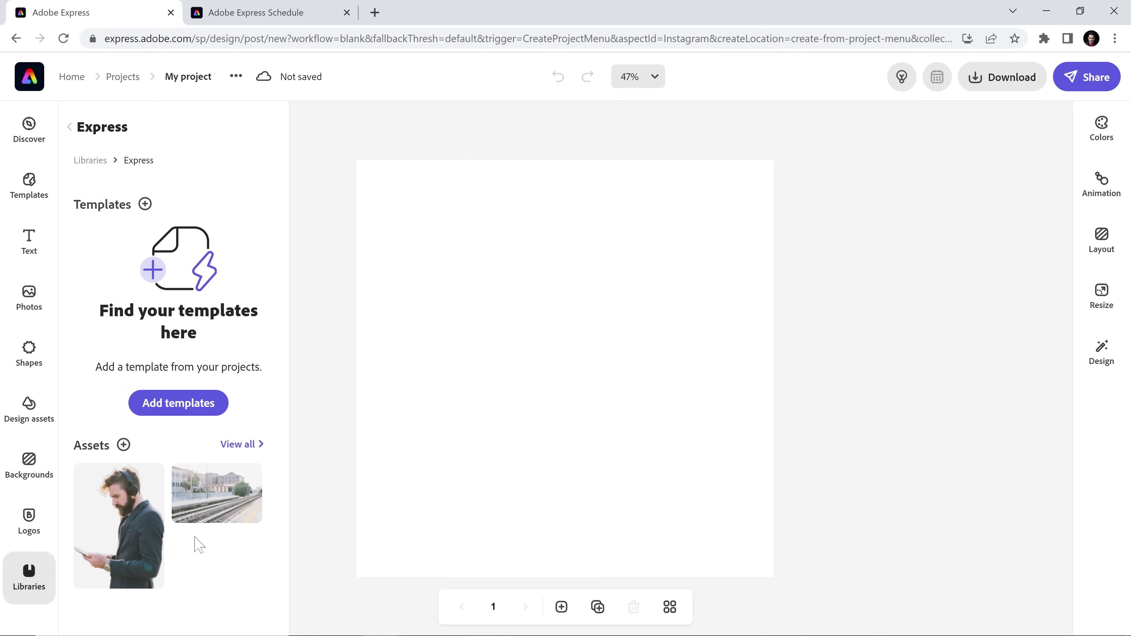
Step: Place the railway background filling the page, add the bearded man cutout on top, and deselect
click(227, 496)
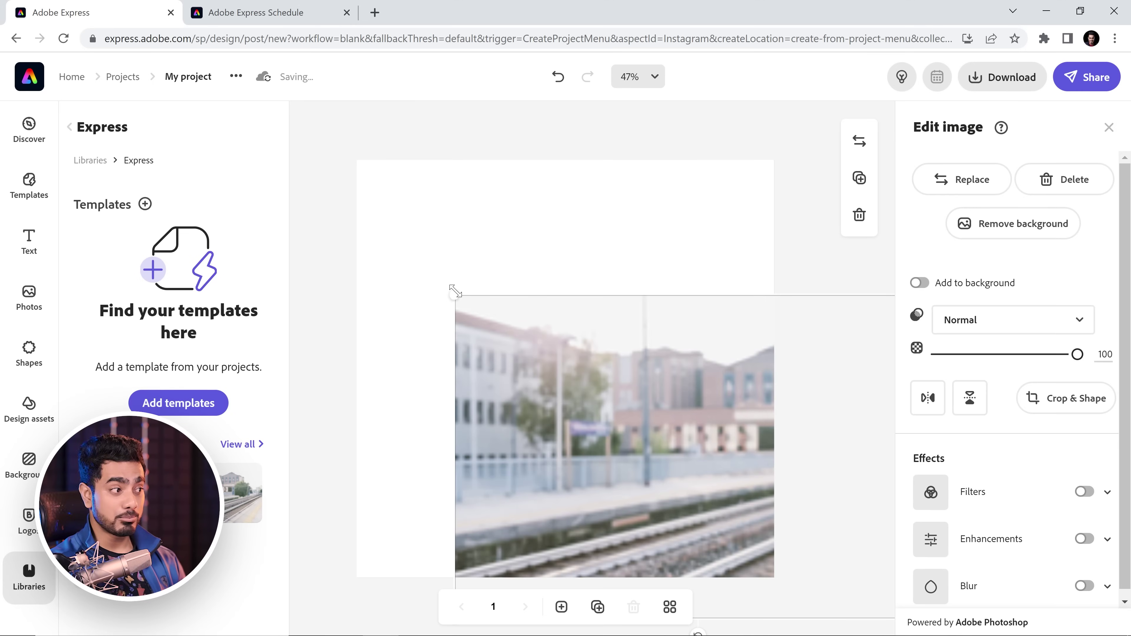
drag(454, 290, 146, 126)
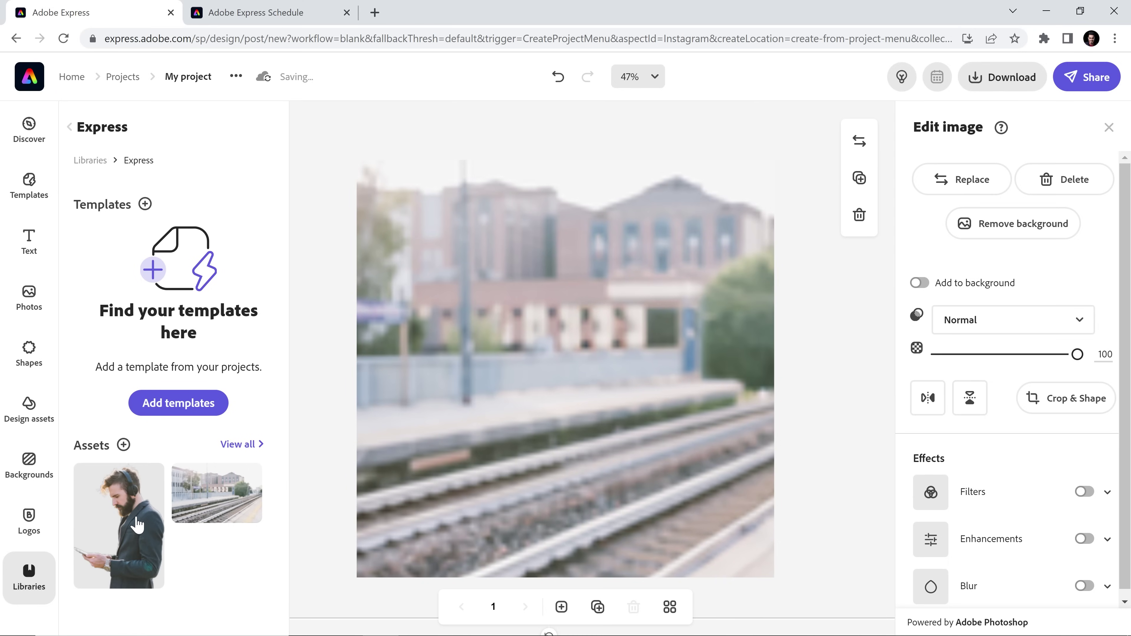
click(137, 525)
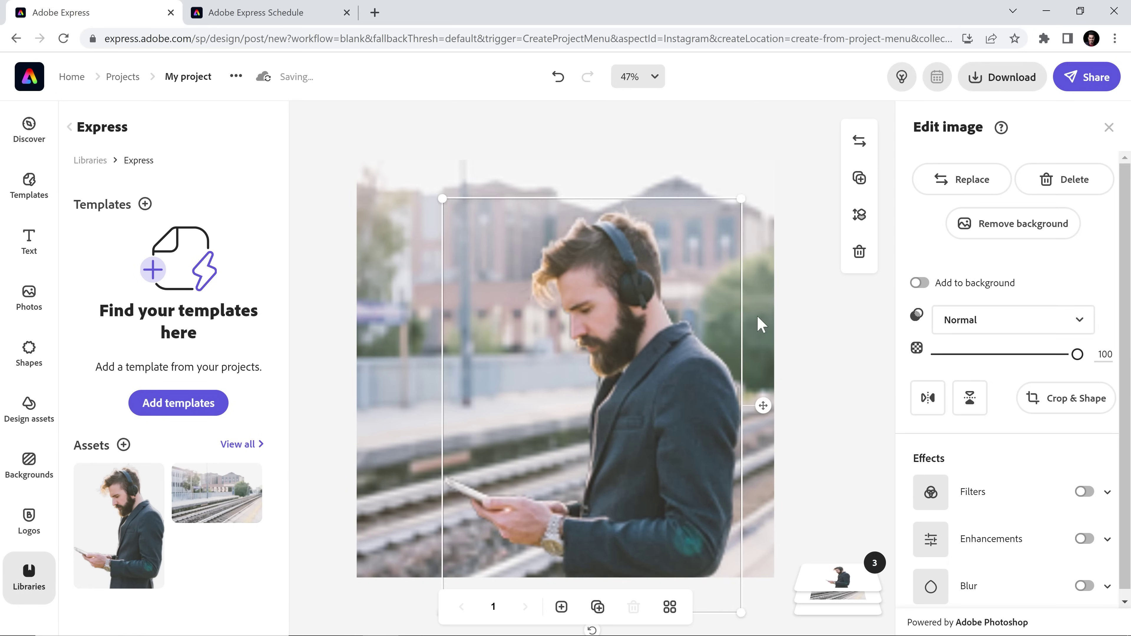
key(Escape)
Step: Add the Designer Podcast headline and enlarge it across the top of the poster
click(43, 250)
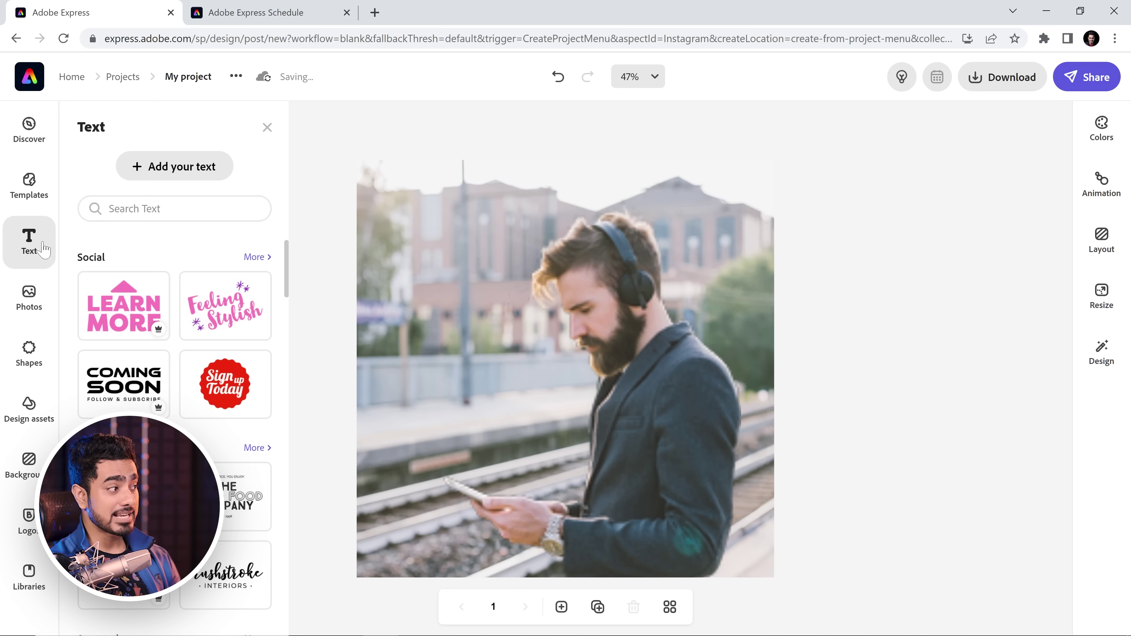
click(255, 447)
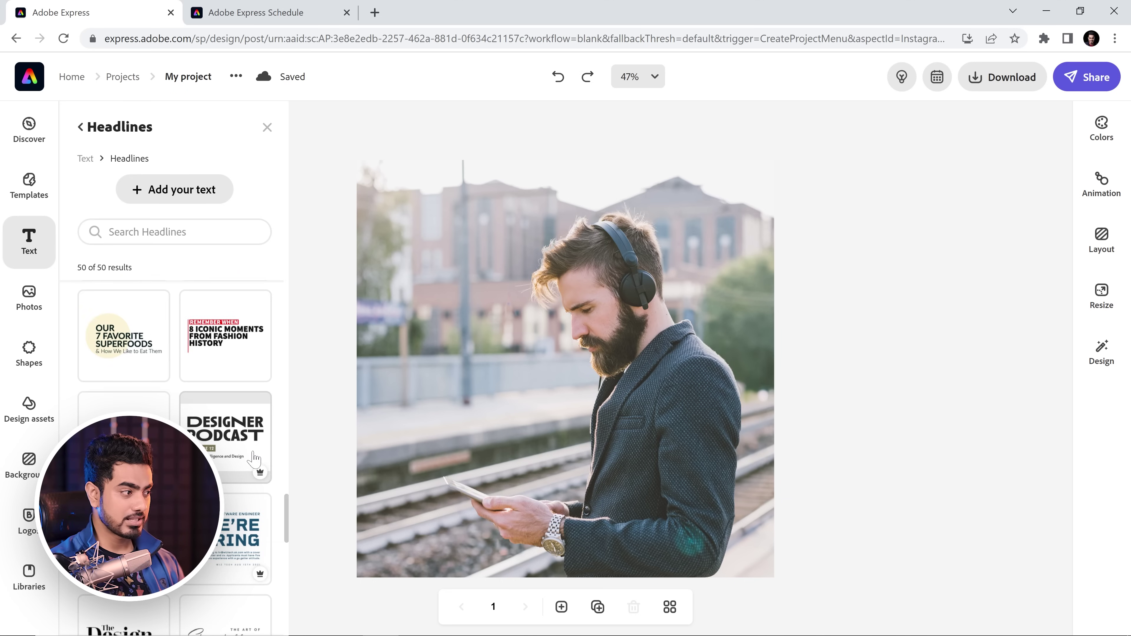
click(253, 459)
click(558, 247)
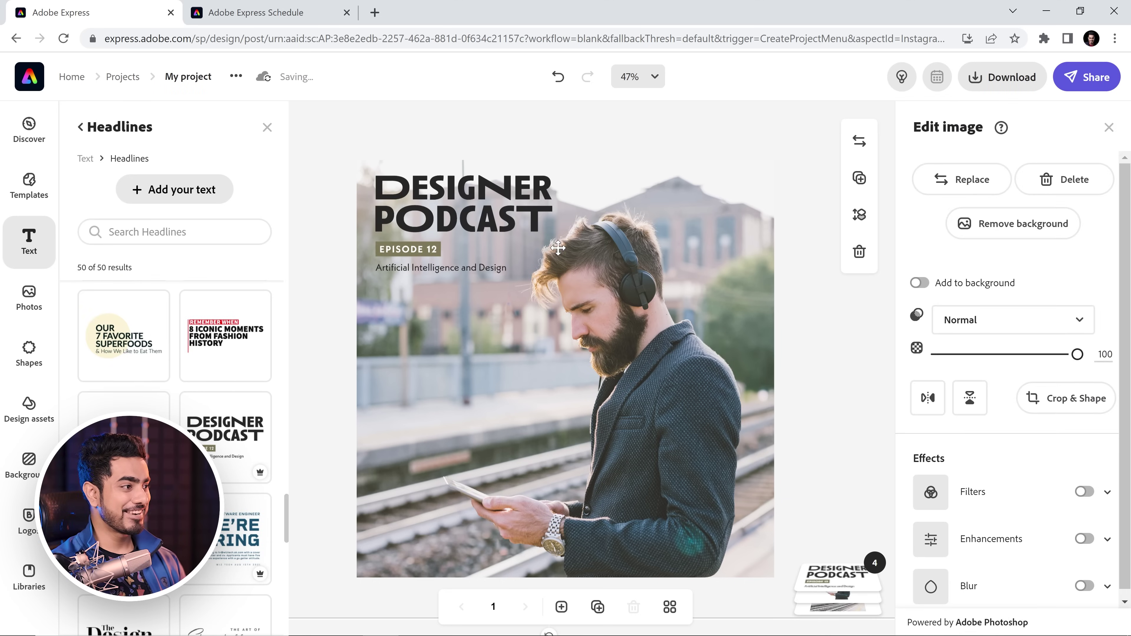
click(543, 230)
drag(549, 276, 723, 365)
Step: Resize the headline to the poster width, nudge it up, and move the man lower
click(836, 581)
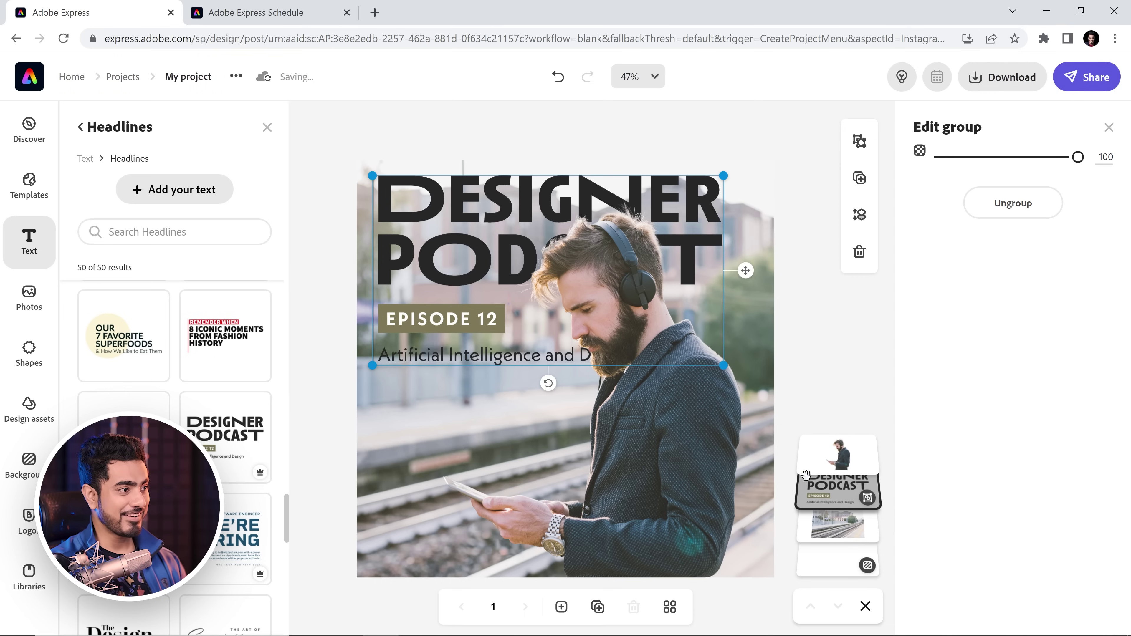
drag(724, 367, 754, 382)
drag(706, 259, 708, 254)
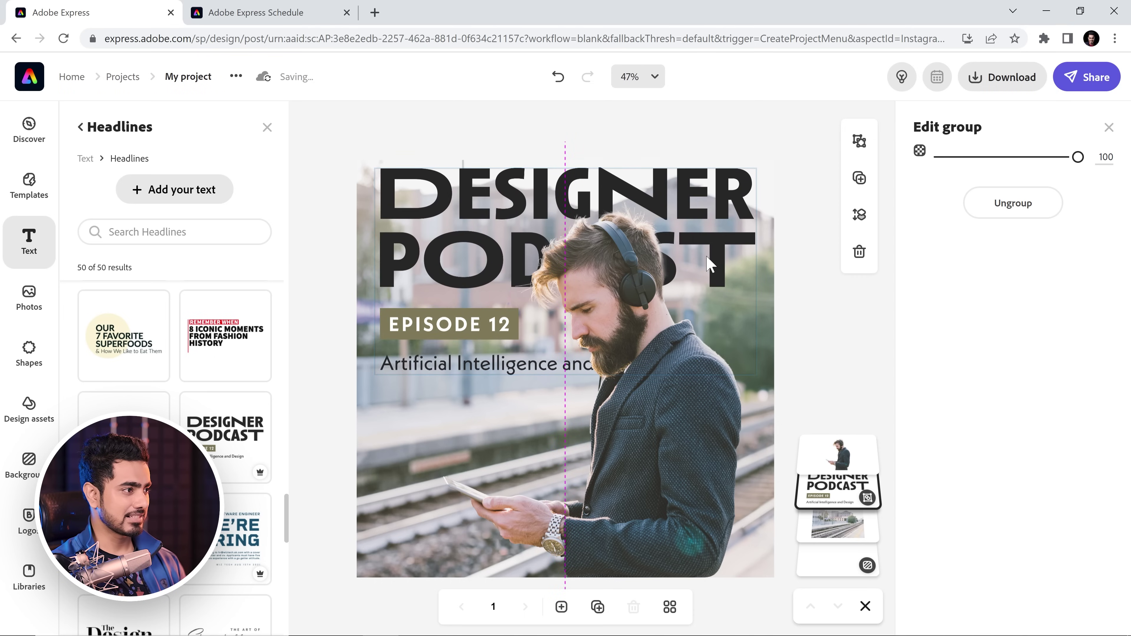
click(658, 474)
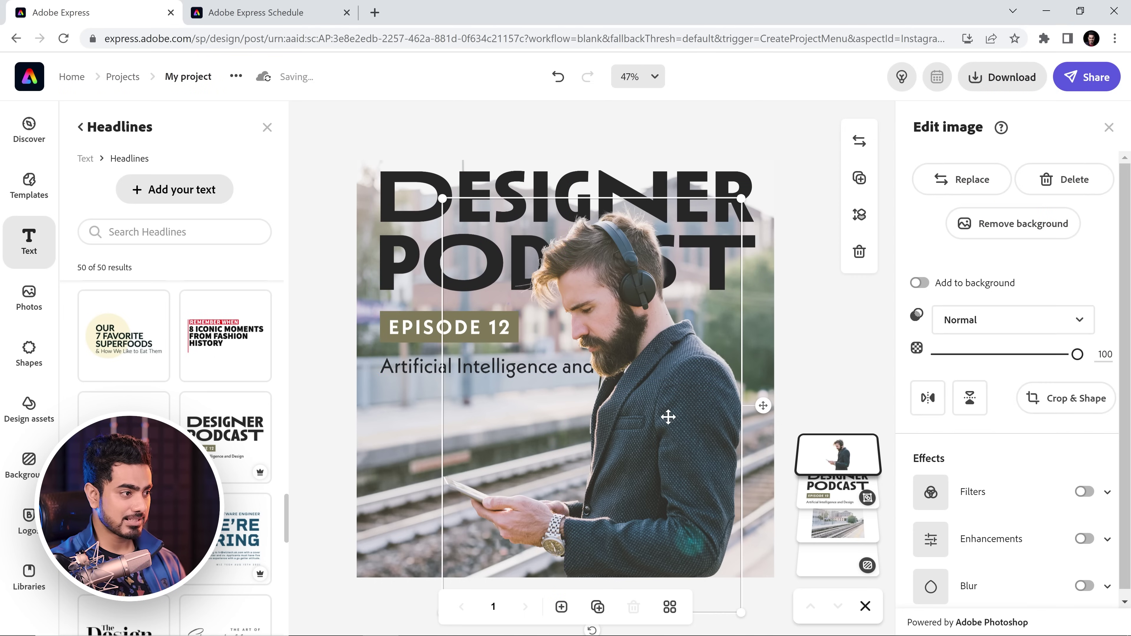
drag(667, 415, 677, 452)
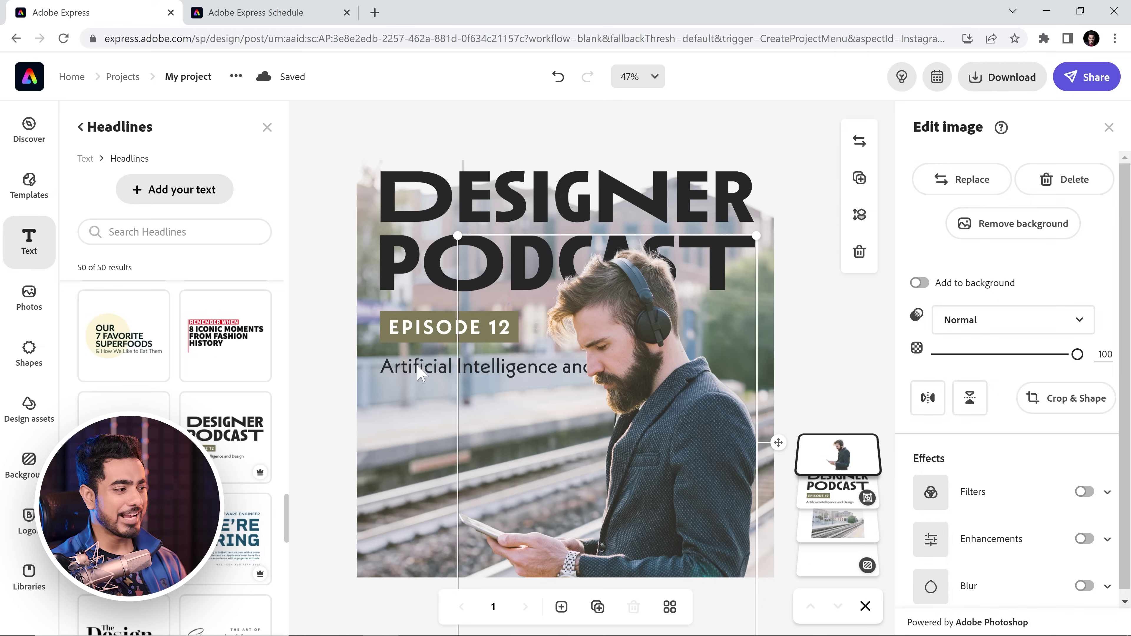
Step: Ungroup the headline, move the Artificial Intelligence and Design subtitle lower, and bring it forward
click(428, 374)
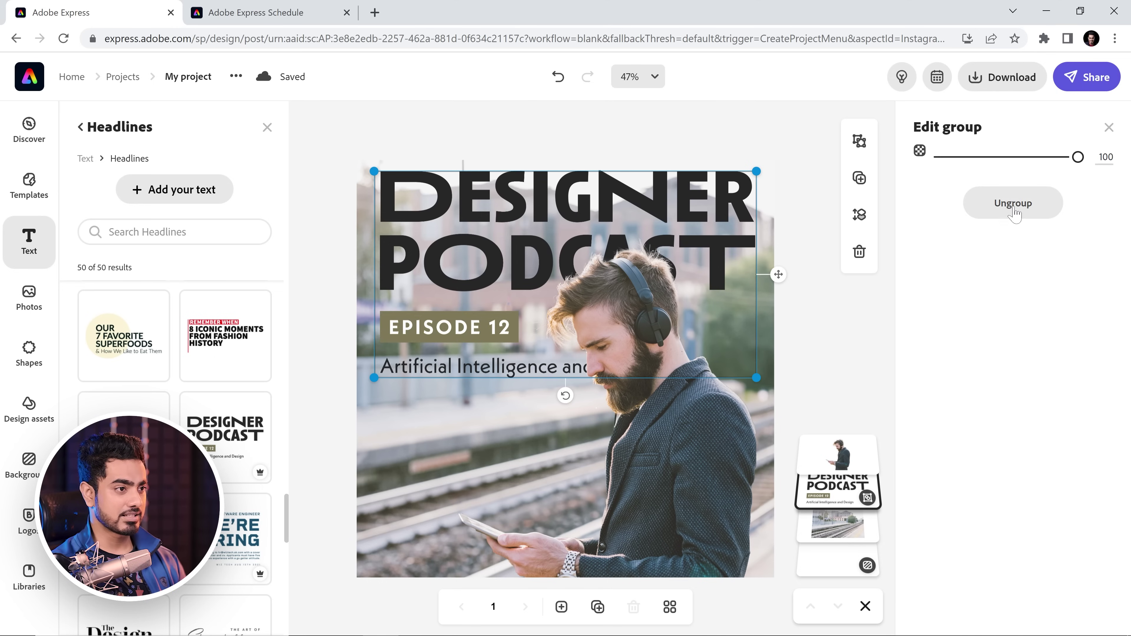
click(993, 214)
click(497, 368)
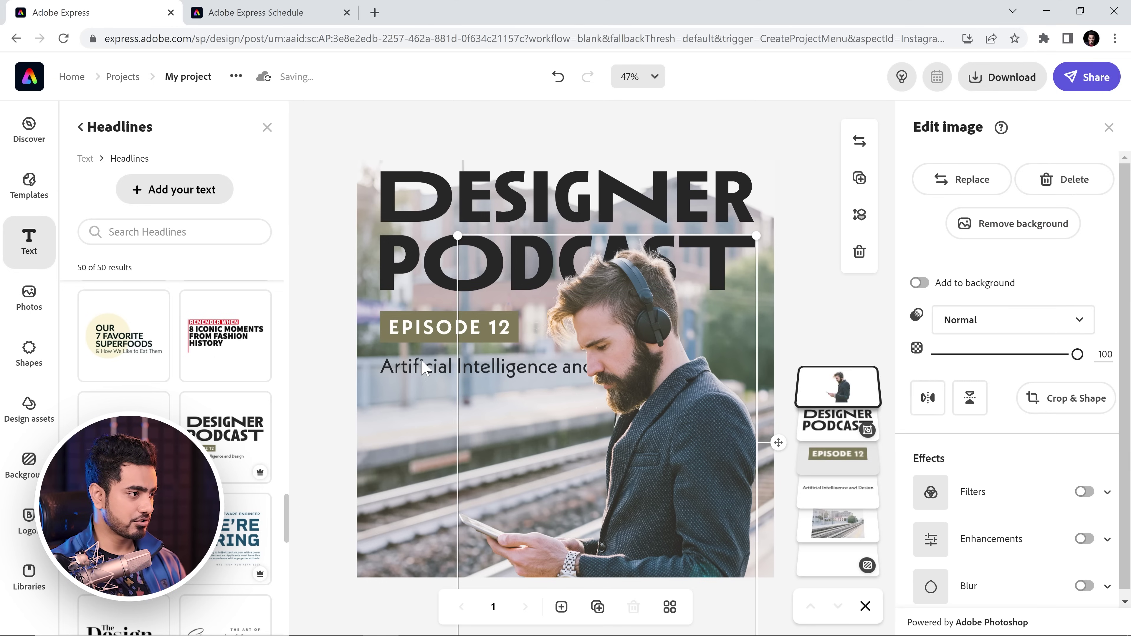
click(439, 368)
drag(437, 367, 442, 444)
key(ctrl+shift+bracketright)
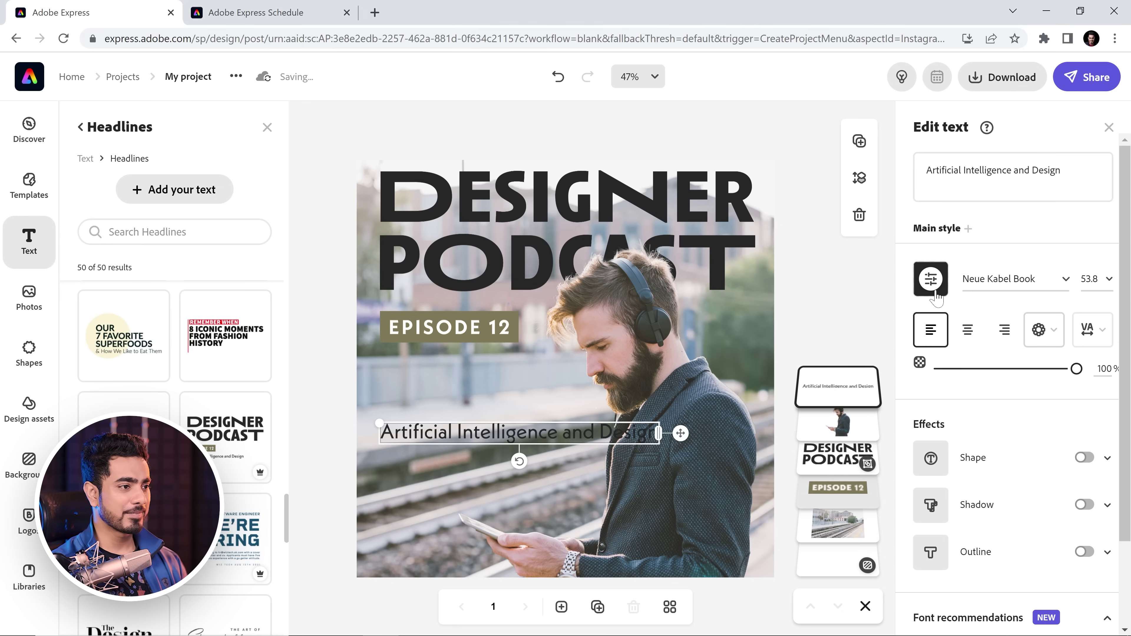
Step: Make the Artificial Intelligence and Design subtitle white
click(927, 289)
click(835, 147)
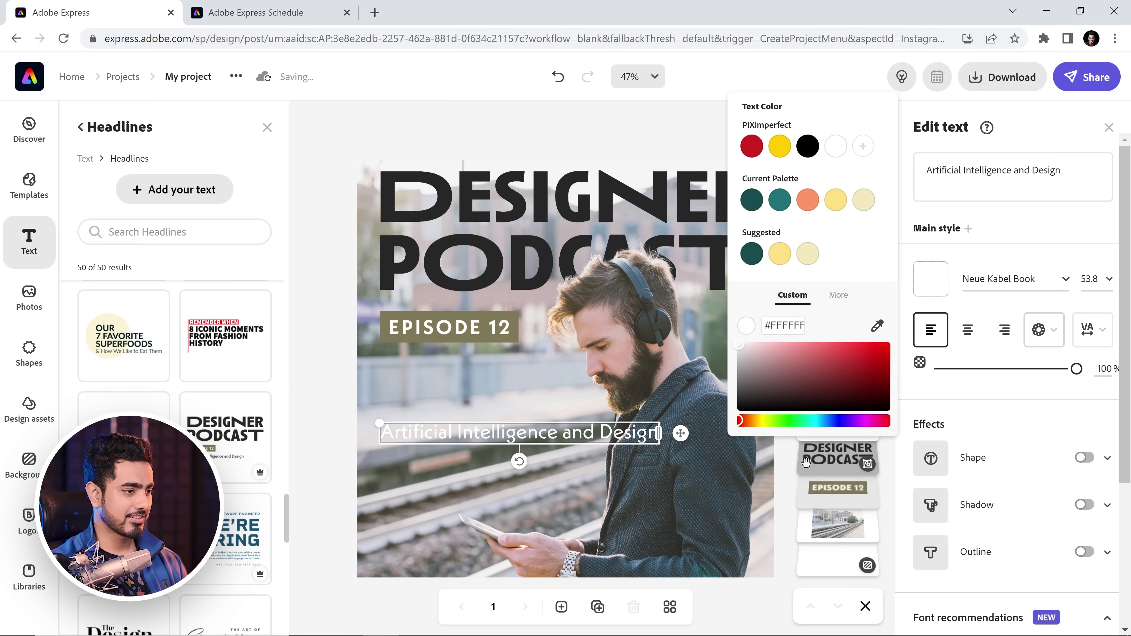
click(815, 290)
Step: Give the photo a Zoom, then Pan animation, and try Color shuffle
click(1097, 189)
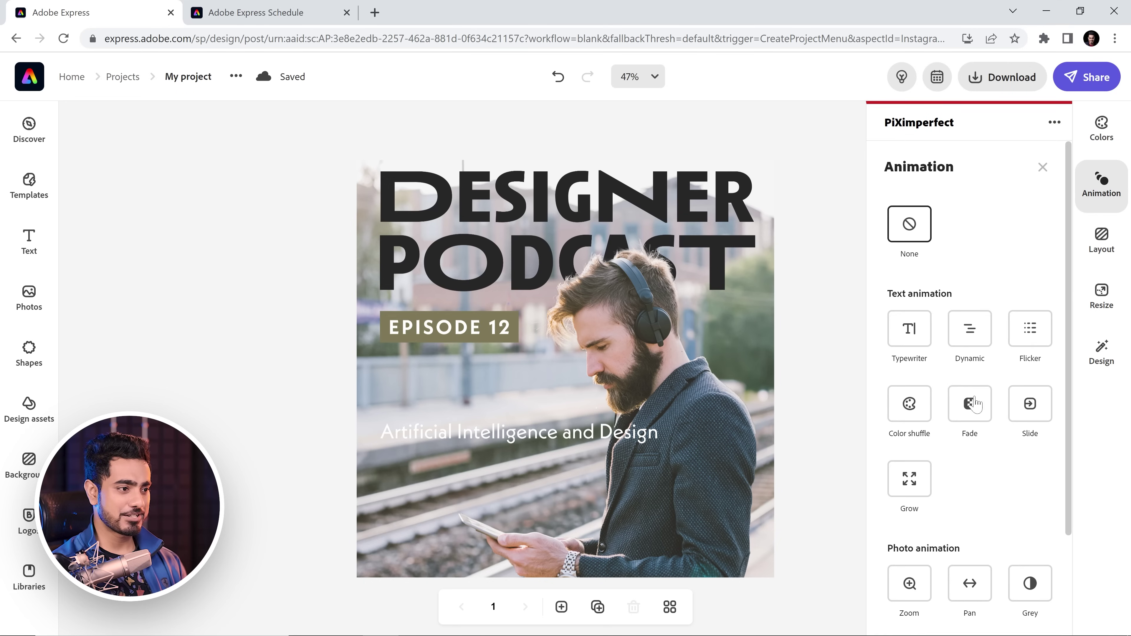
scroll(984, 480, down, 3)
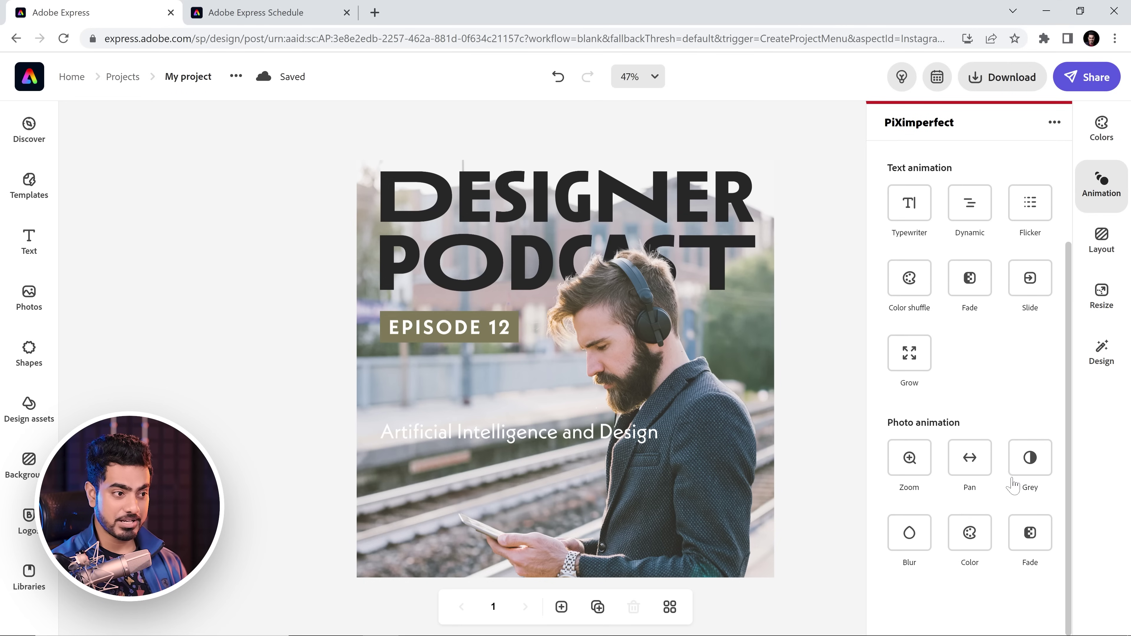
click(909, 459)
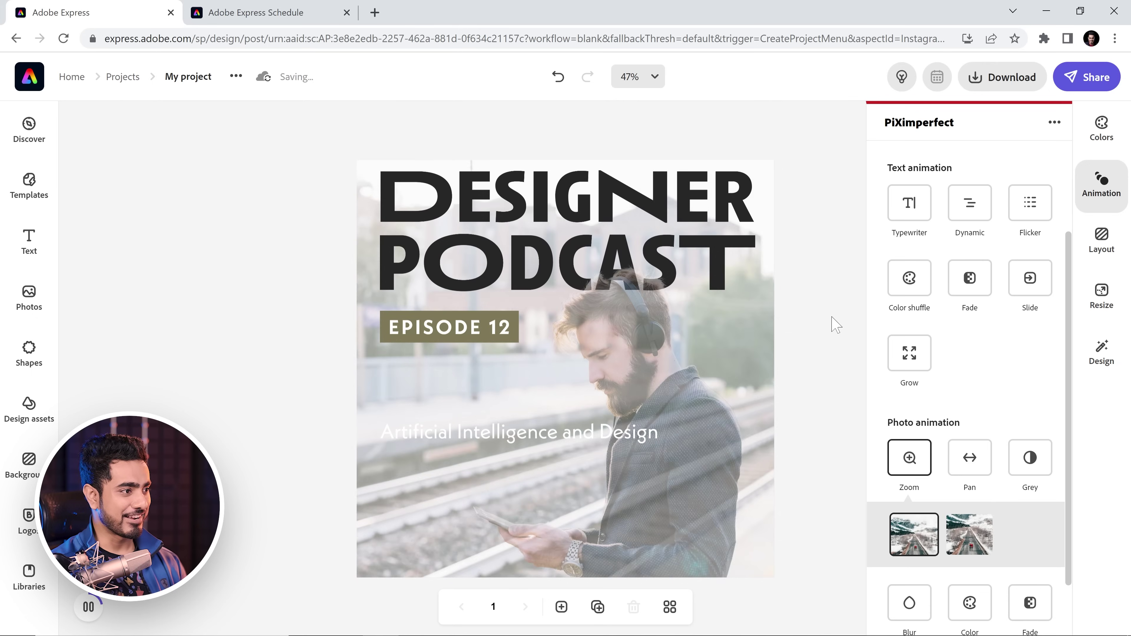
scroll(954, 373, down, 1)
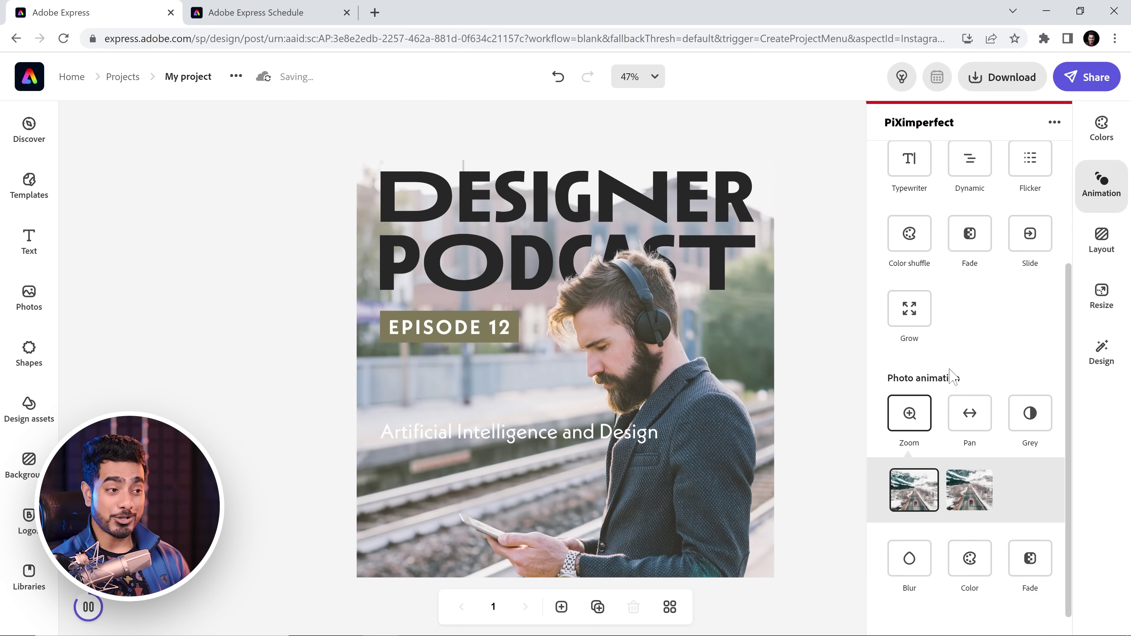
click(975, 423)
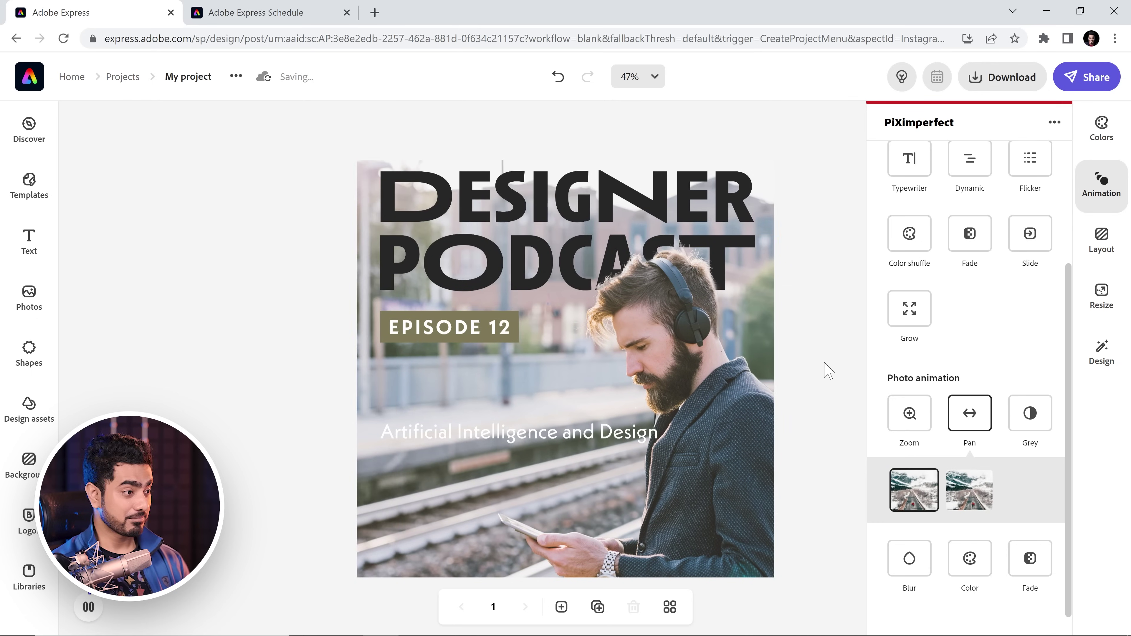
click(909, 246)
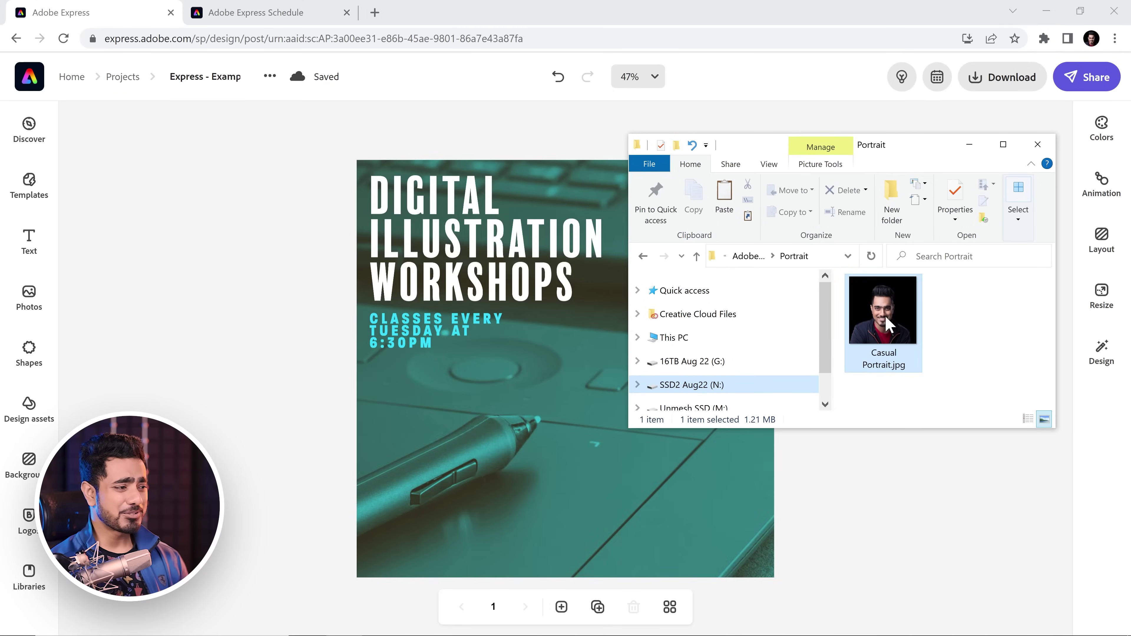
Step: Add Casual Portrait.jpg to the poster and remove its background
drag(886, 326, 512, 310)
click(1013, 223)
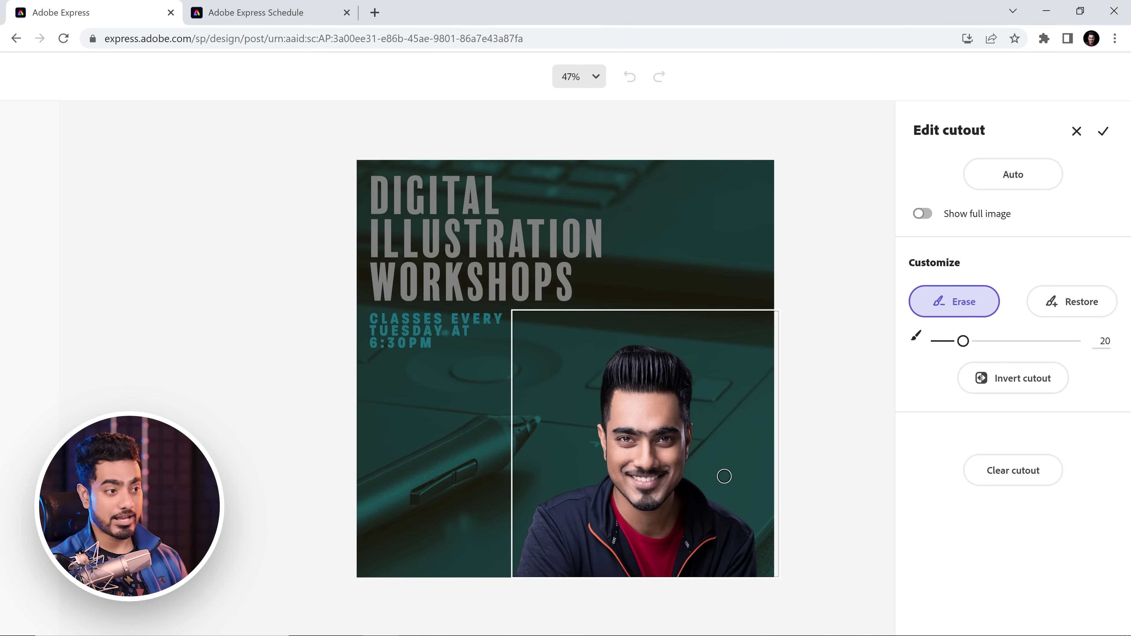
mouse_move(681, 499)
mouse_down()
mouse_move(726, 505)
mouse_move(694, 489)
mouse_up()
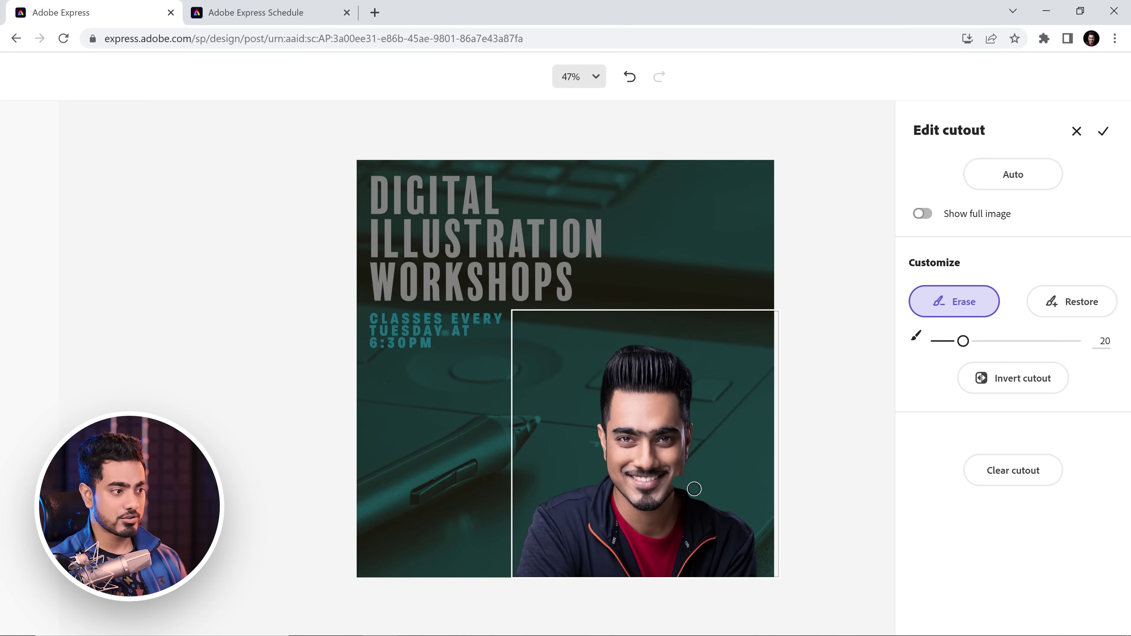
key(ctrl+z)
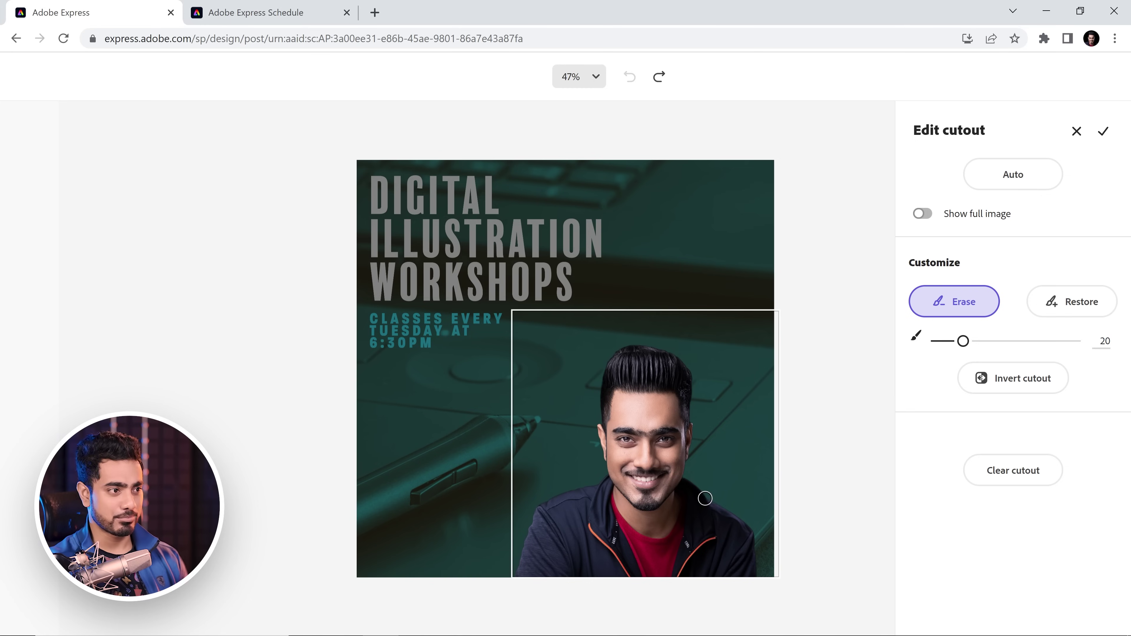
click(1082, 299)
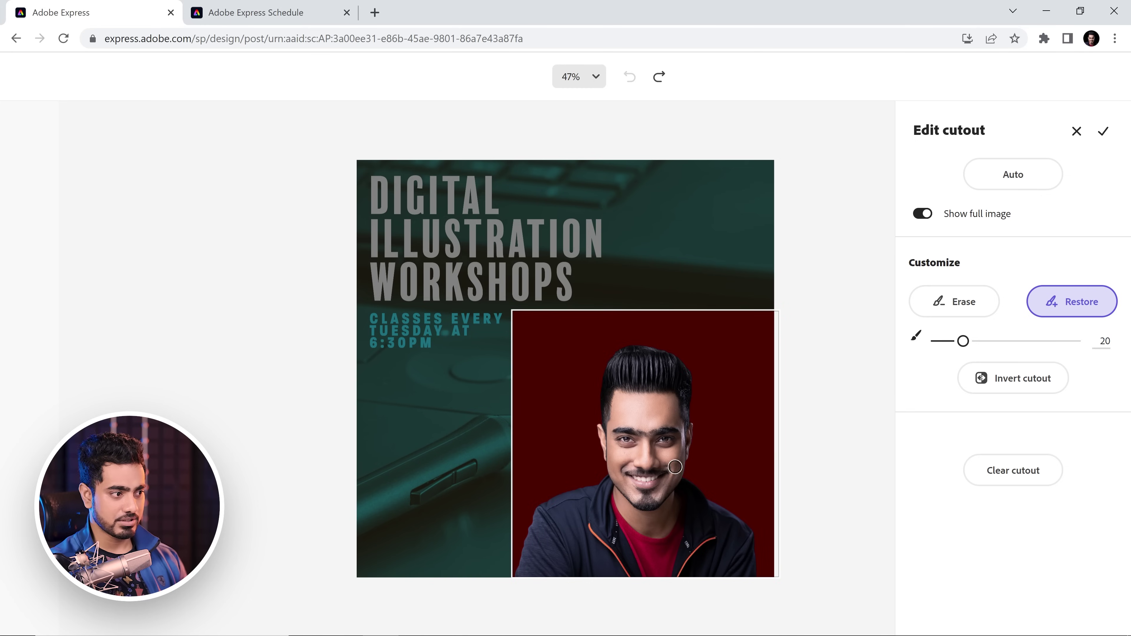
drag(675, 467, 710, 492)
key(ctrl+z)
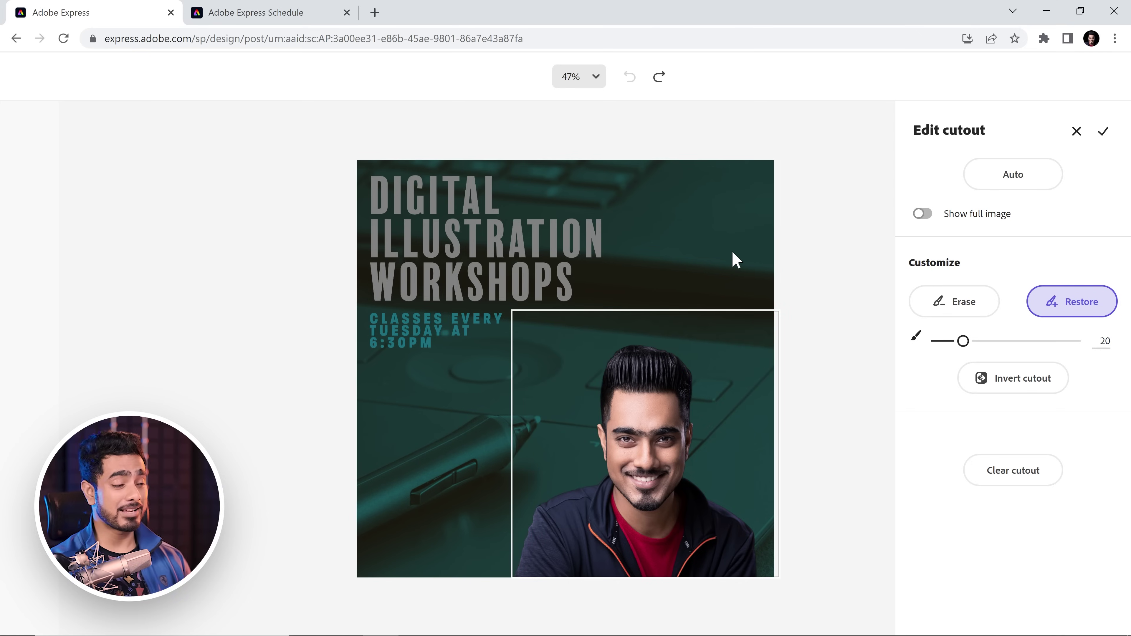
click(1103, 135)
Step: Enlarge the portrait, try Colorize with shuffled tints, then apply the Lighten filter
drag(512, 312, 467, 298)
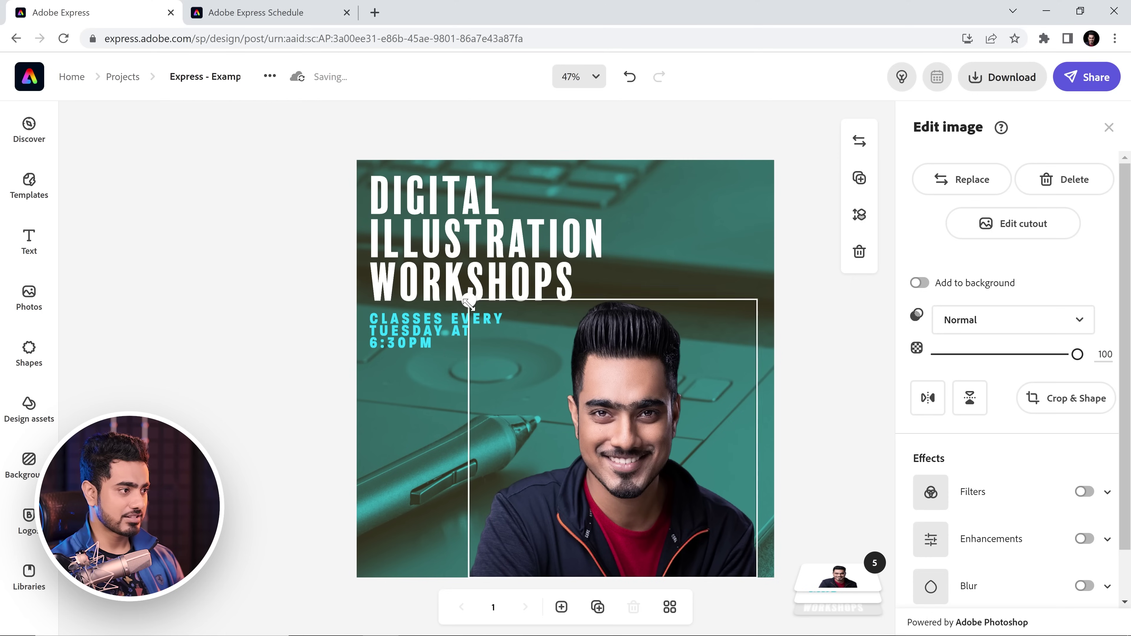
scroll(1033, 485, down, 2)
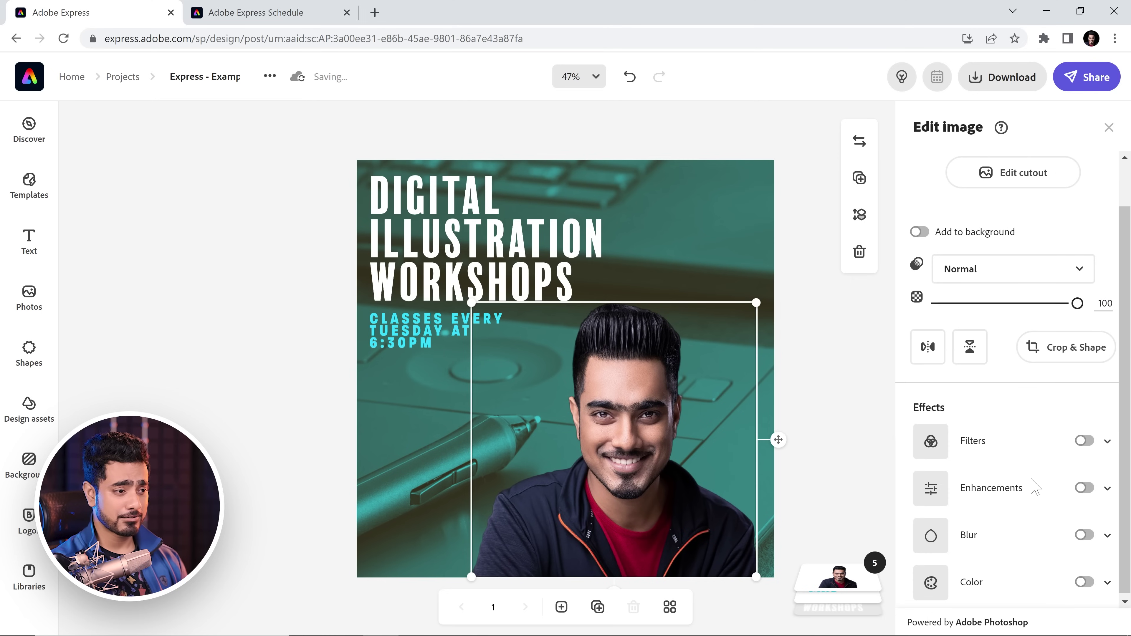
click(1083, 437)
scroll(997, 436, down, 4)
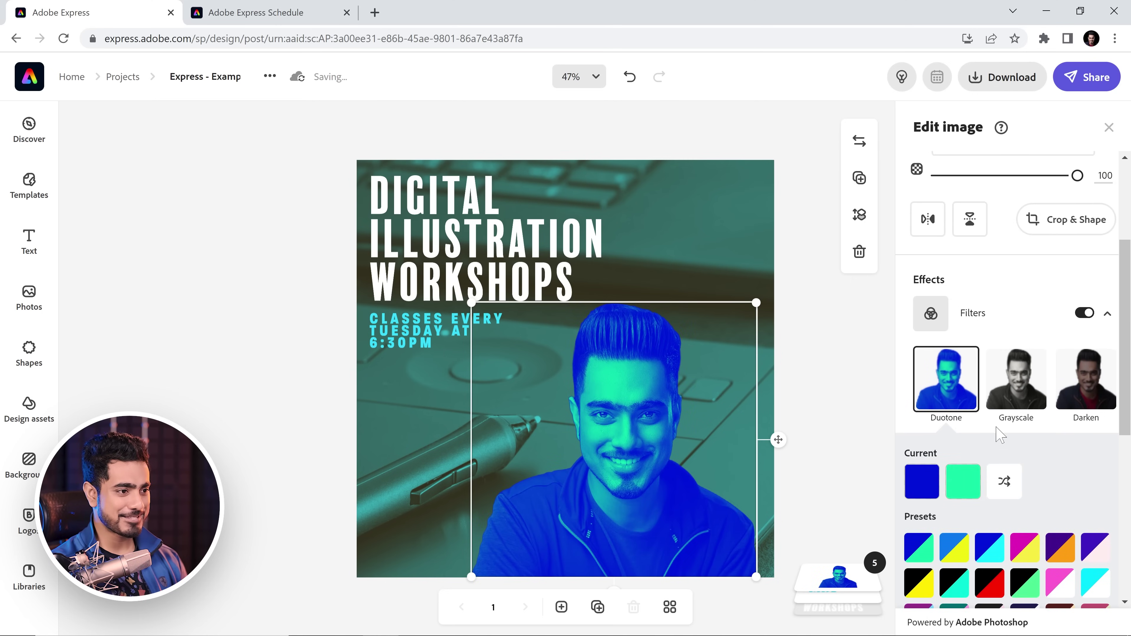
scroll(1017, 438, down, 5)
click(950, 412)
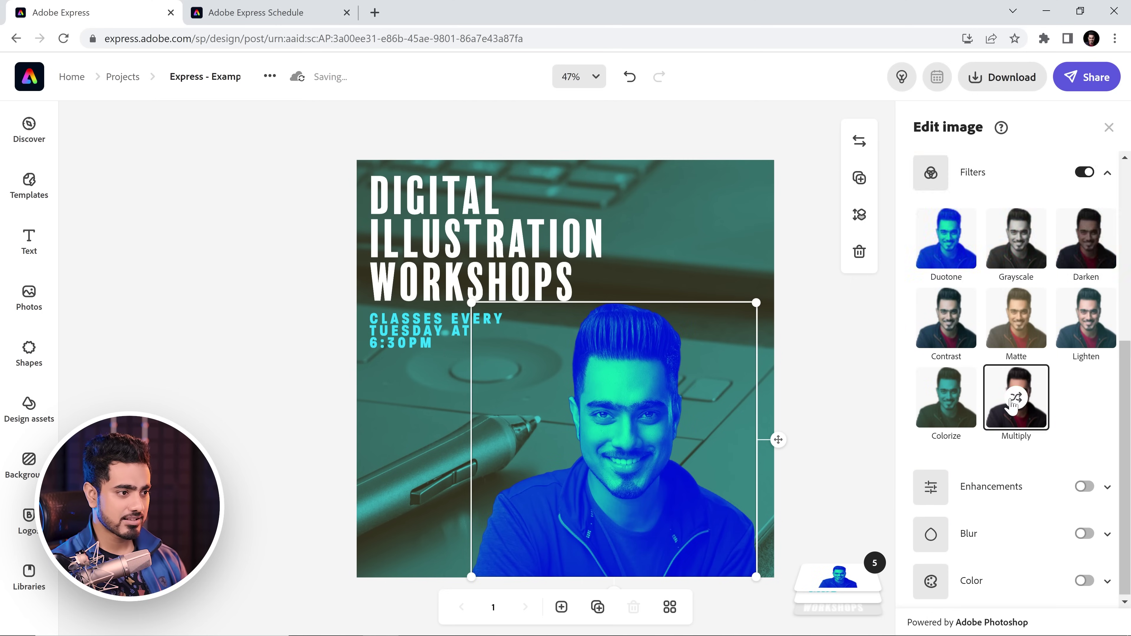
click(945, 401)
click(946, 401)
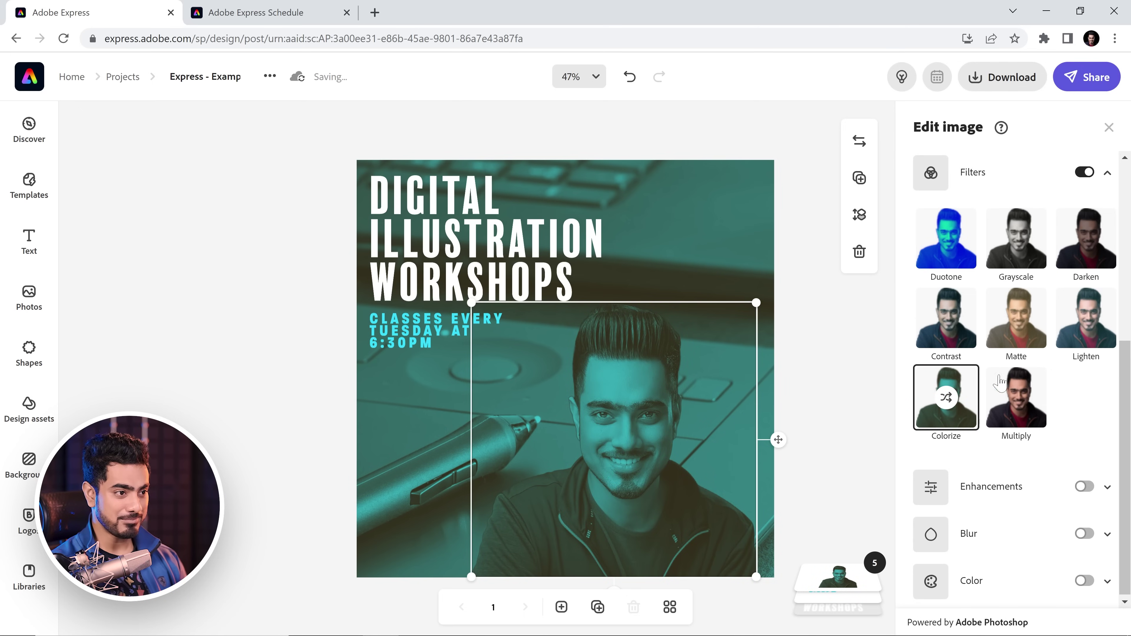
click(1085, 334)
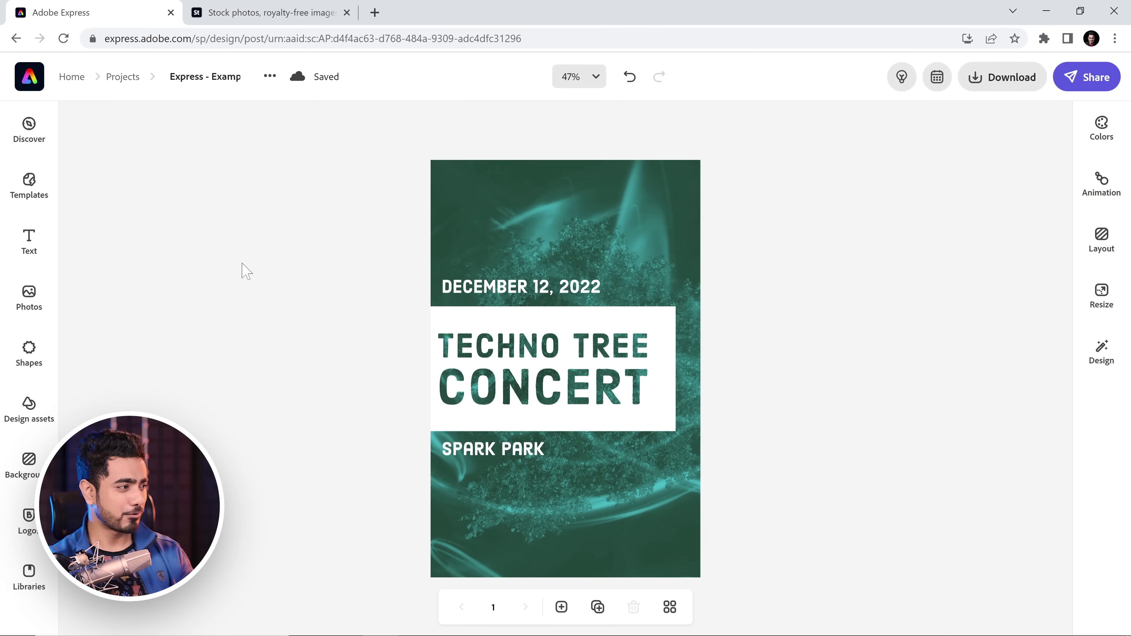
Step: Search Adobe Stock photos in the Photos panel for 'vintage mic'
click(29, 296)
scroll(157, 347, down, 5)
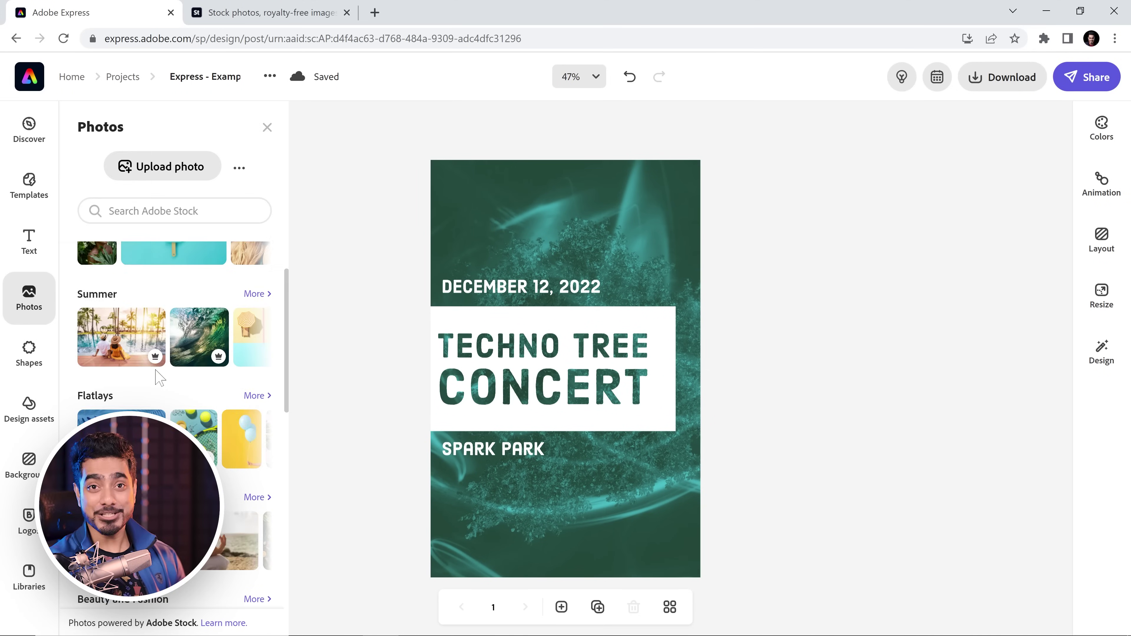
scroll(155, 370, down, 2)
scroll(156, 370, up, 6)
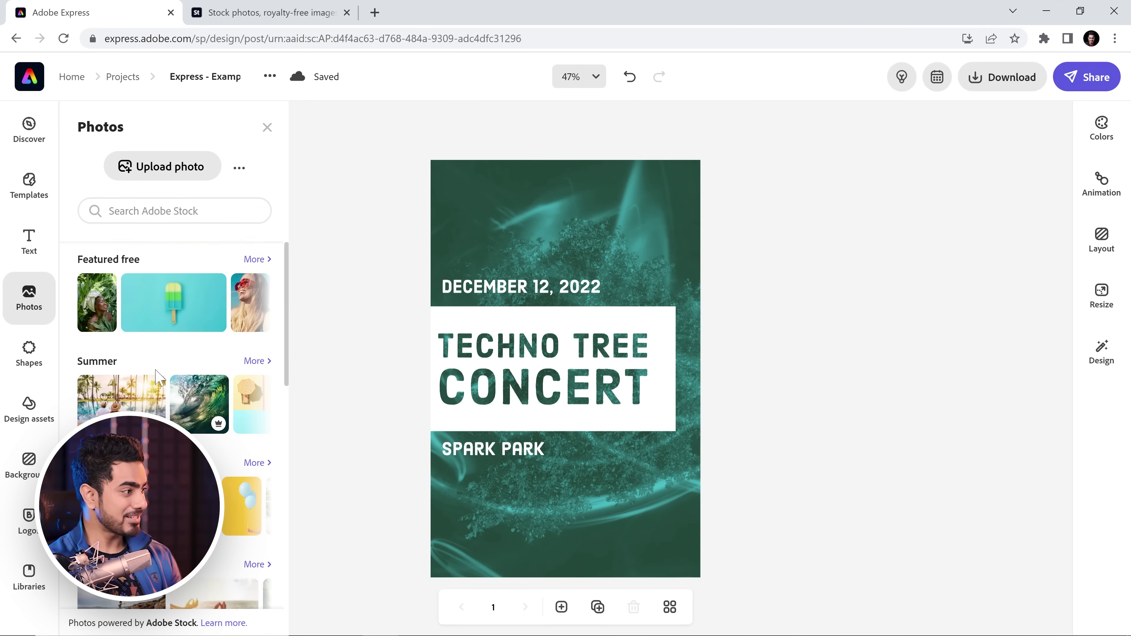
click(142, 218)
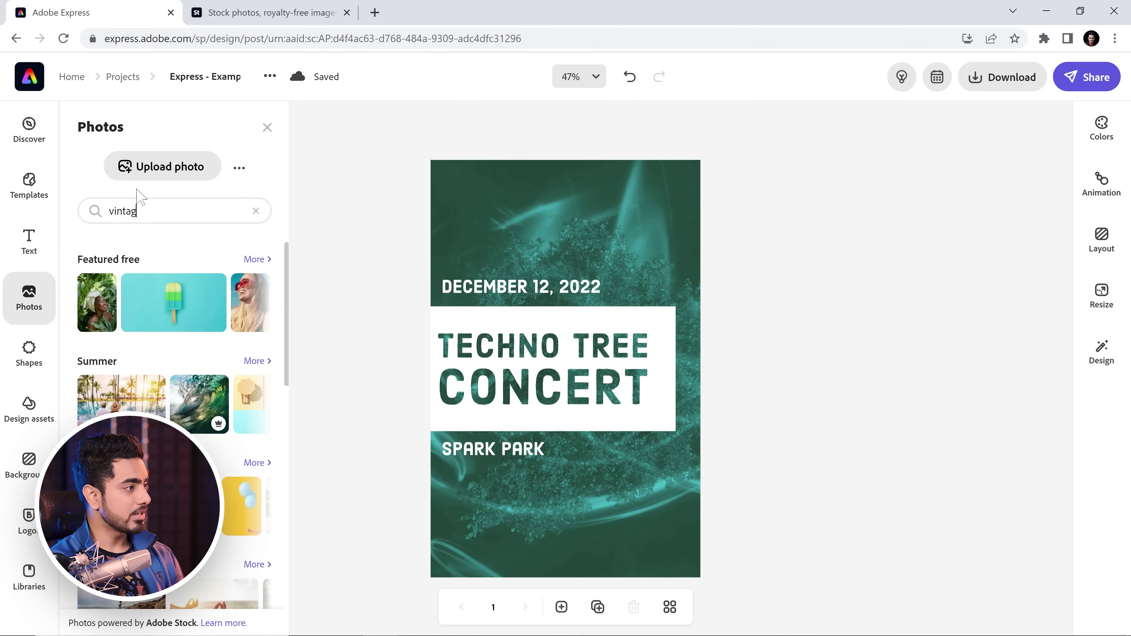
text(vintage mic)
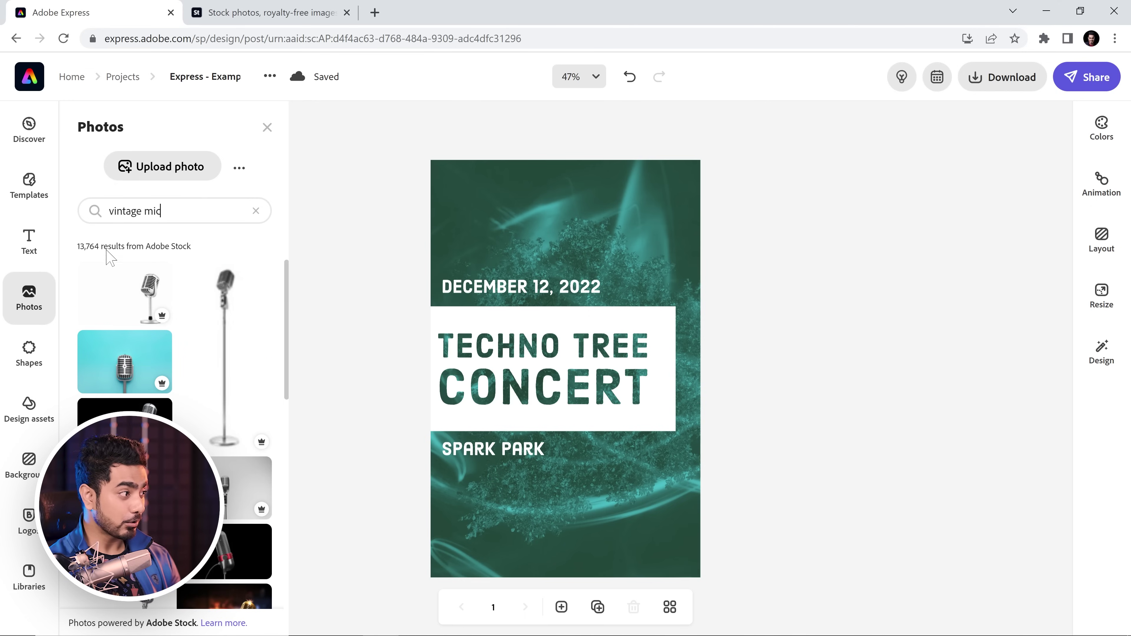
Step: On the Adobe Stock site, search 'vintage mic' filtered to Photos and Standard Content
click(268, 12)
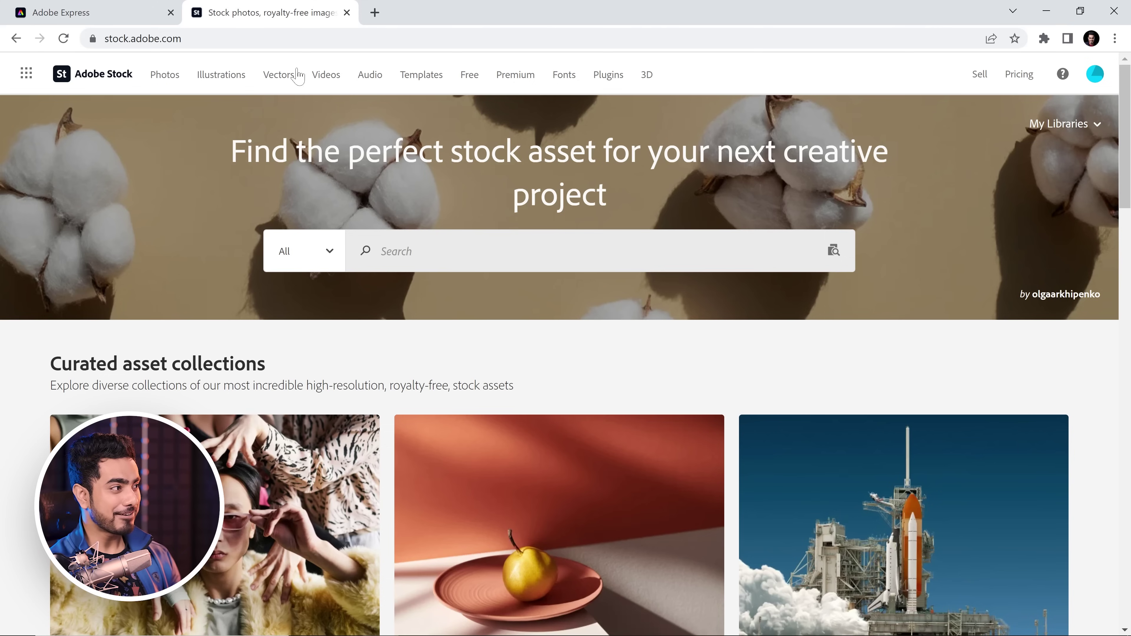
click(383, 250)
text(vint)
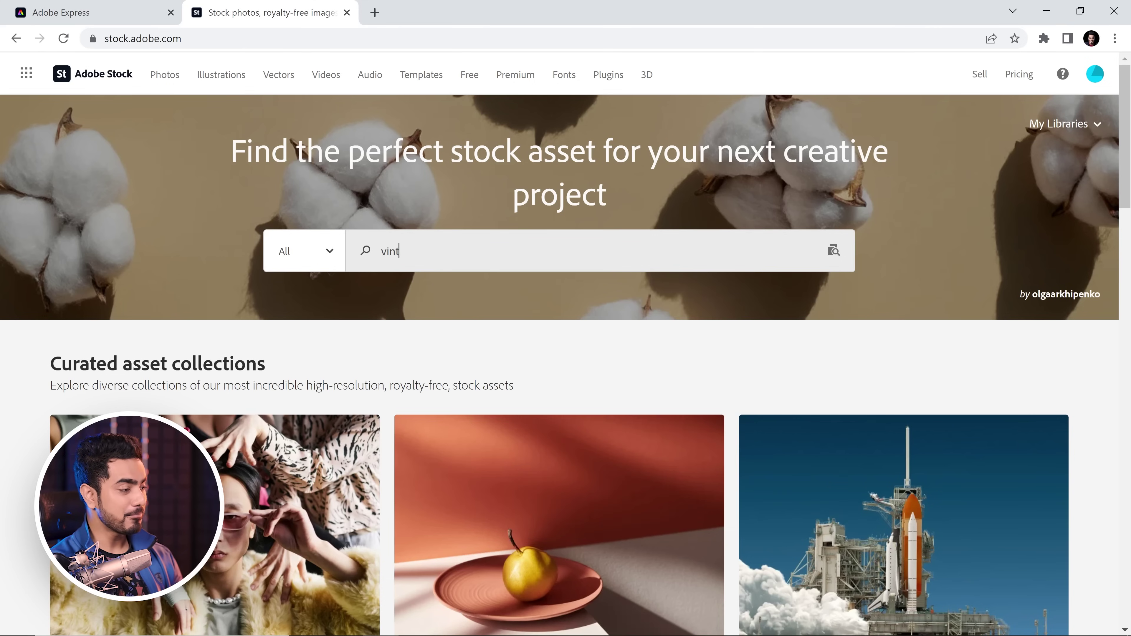
text(age mic)
key(Return)
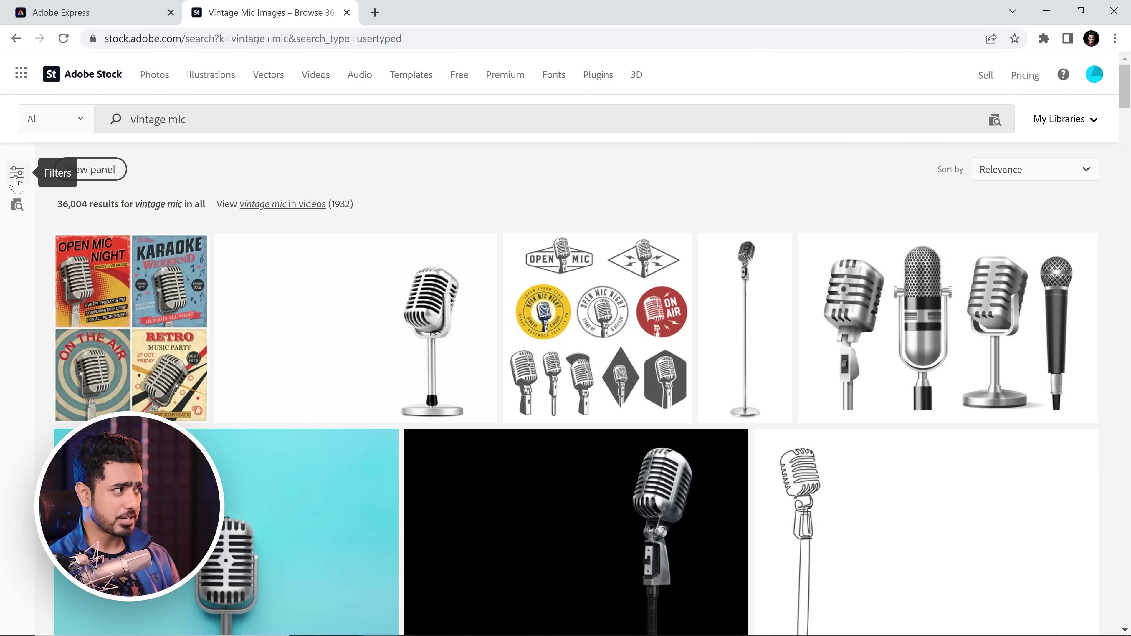
click(17, 178)
click(79, 346)
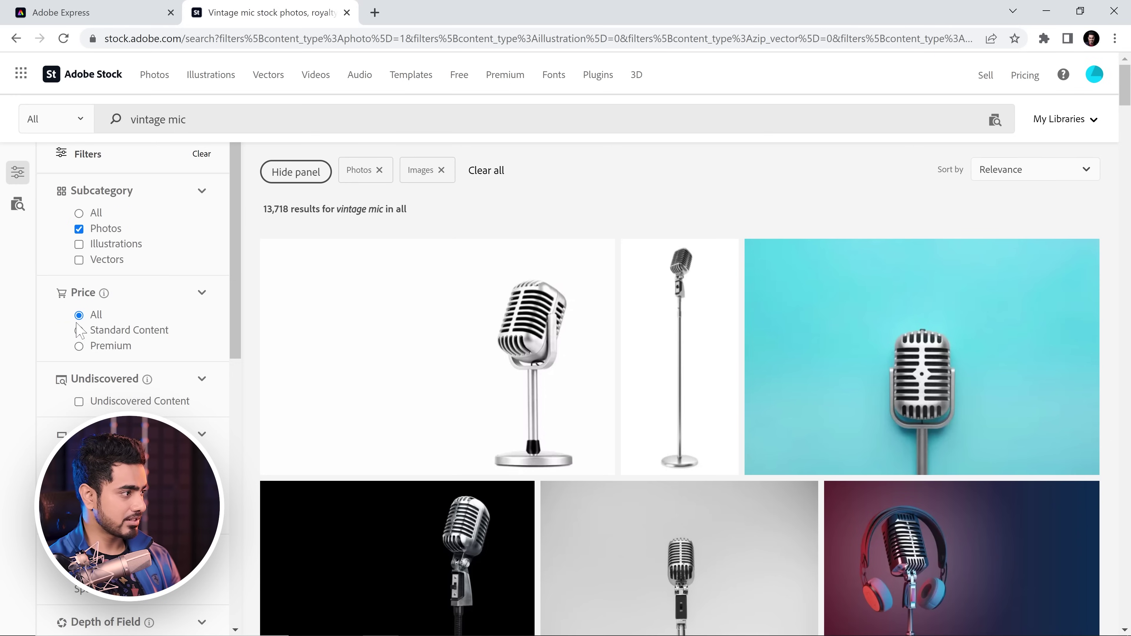
click(79, 330)
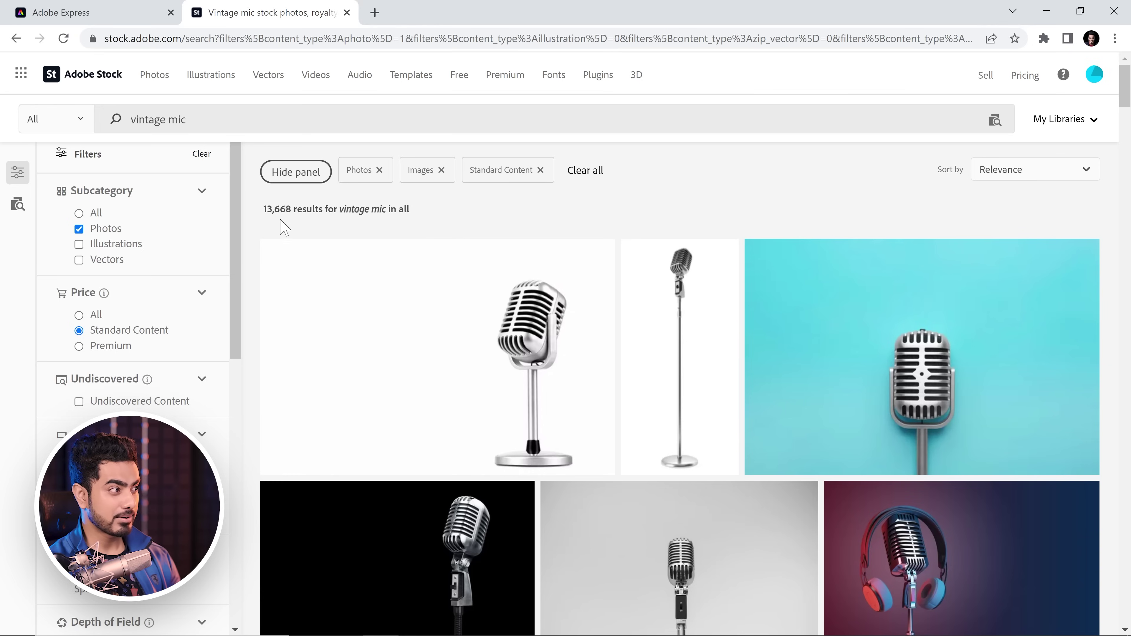
Step: Add the vintage mic photo to the concert poster and enlarge it past the lower edge
click(89, 12)
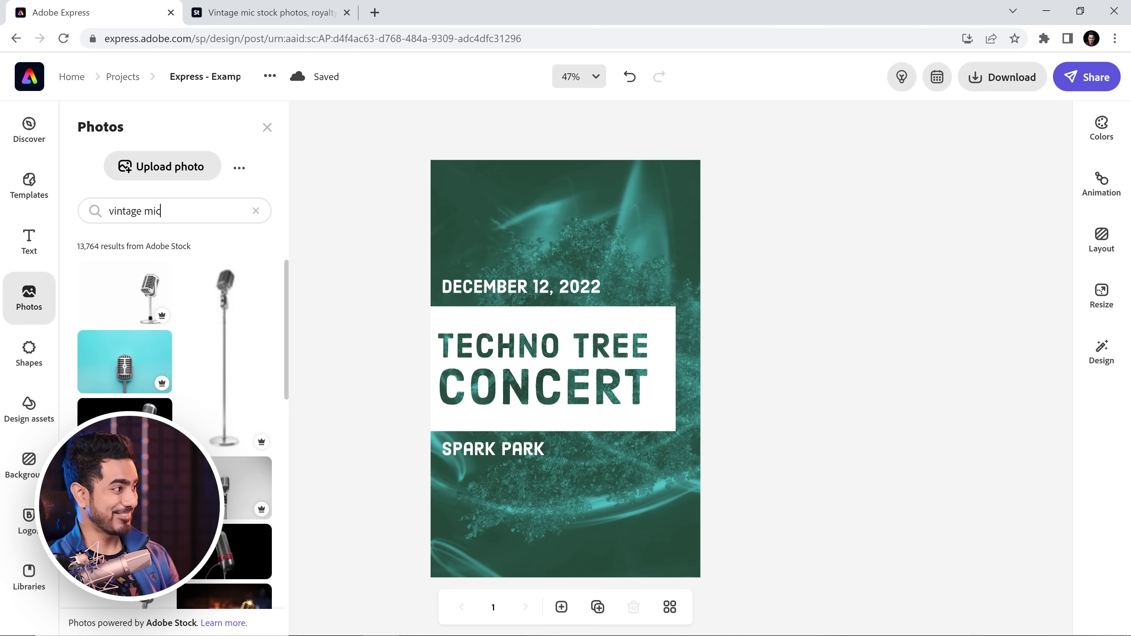
scroll(200, 414, down, 5)
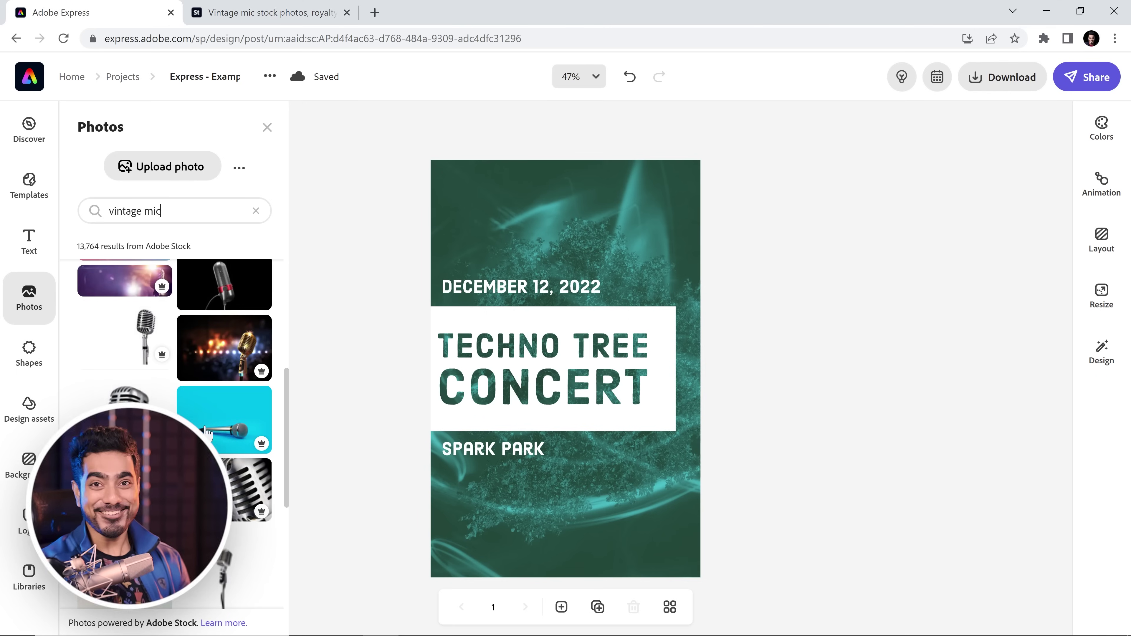
scroll(200, 416, up, 4)
scroll(196, 424, down, 3)
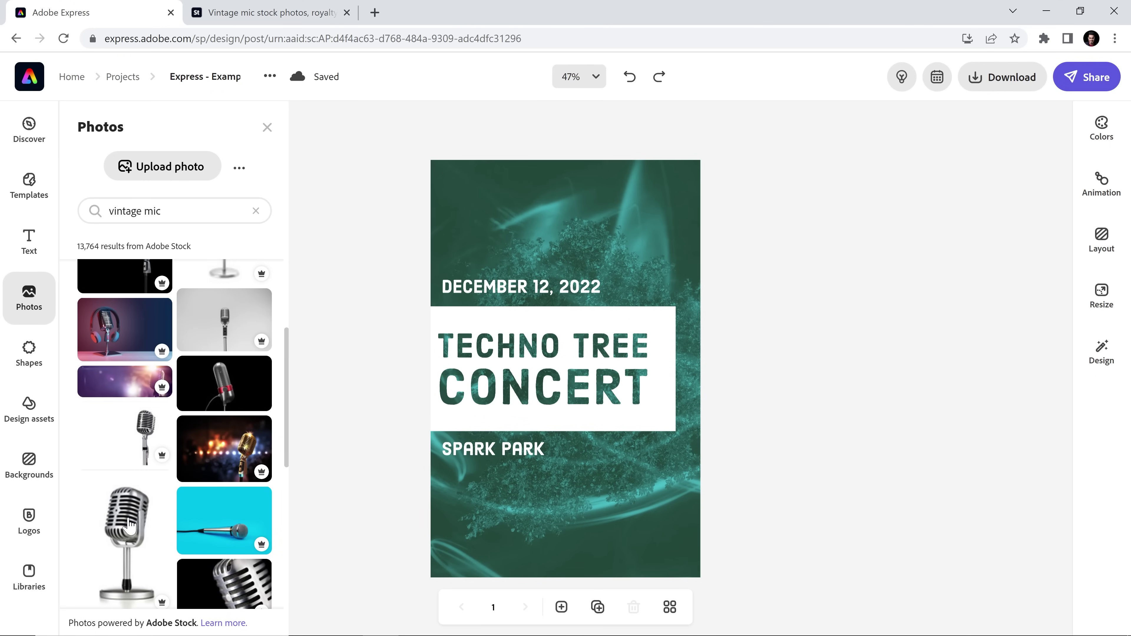
click(127, 527)
click(652, 495)
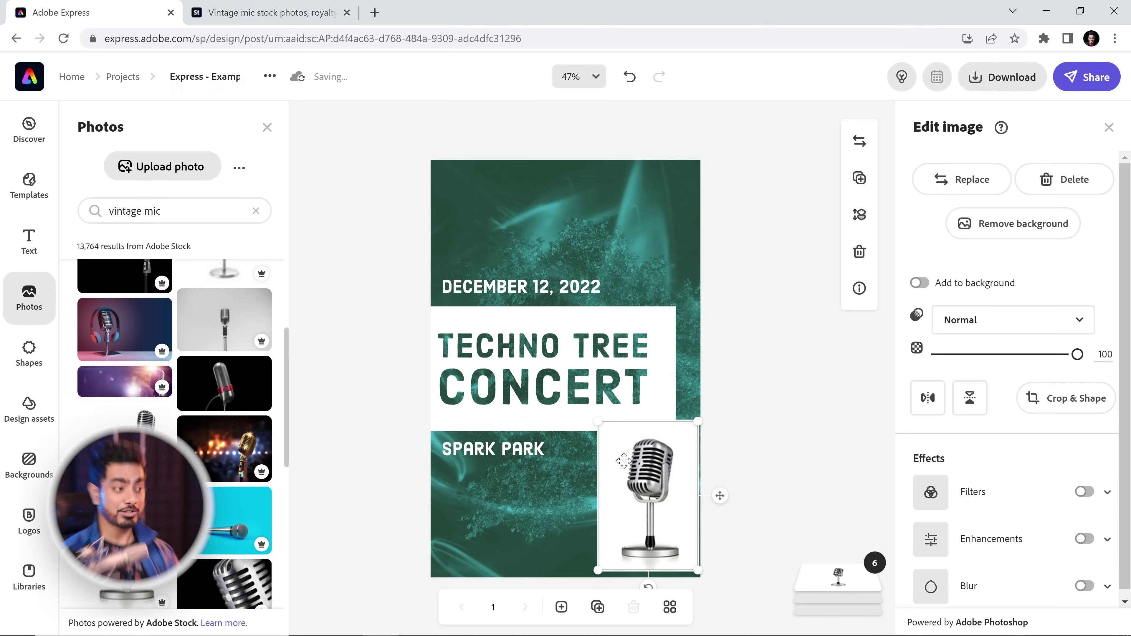
drag(599, 422, 563, 368)
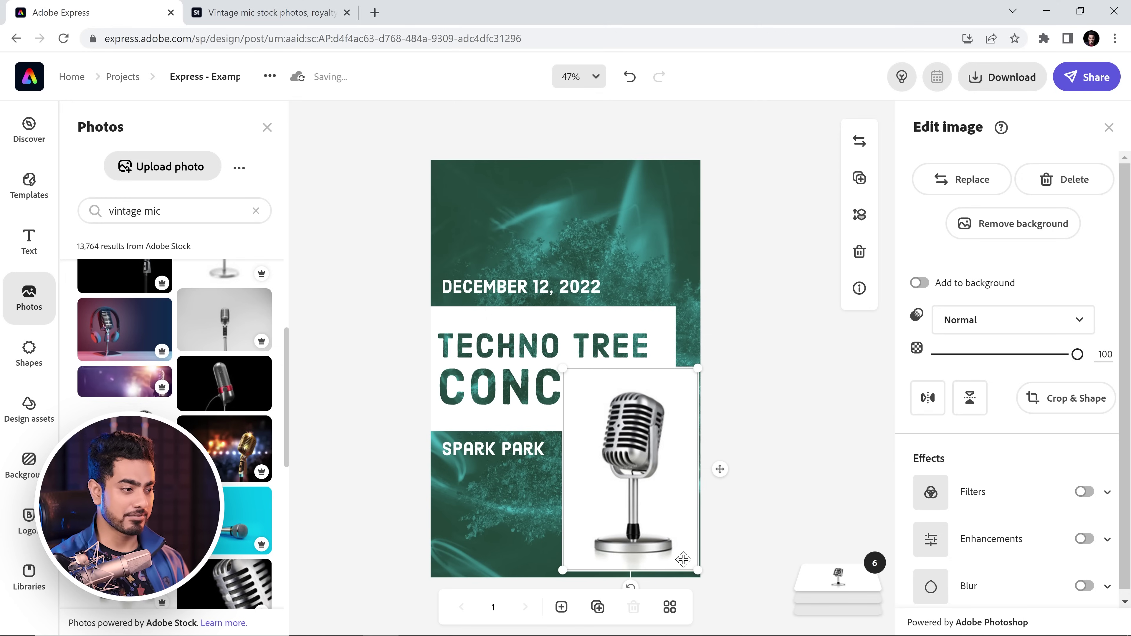
drag(694, 570, 717, 626)
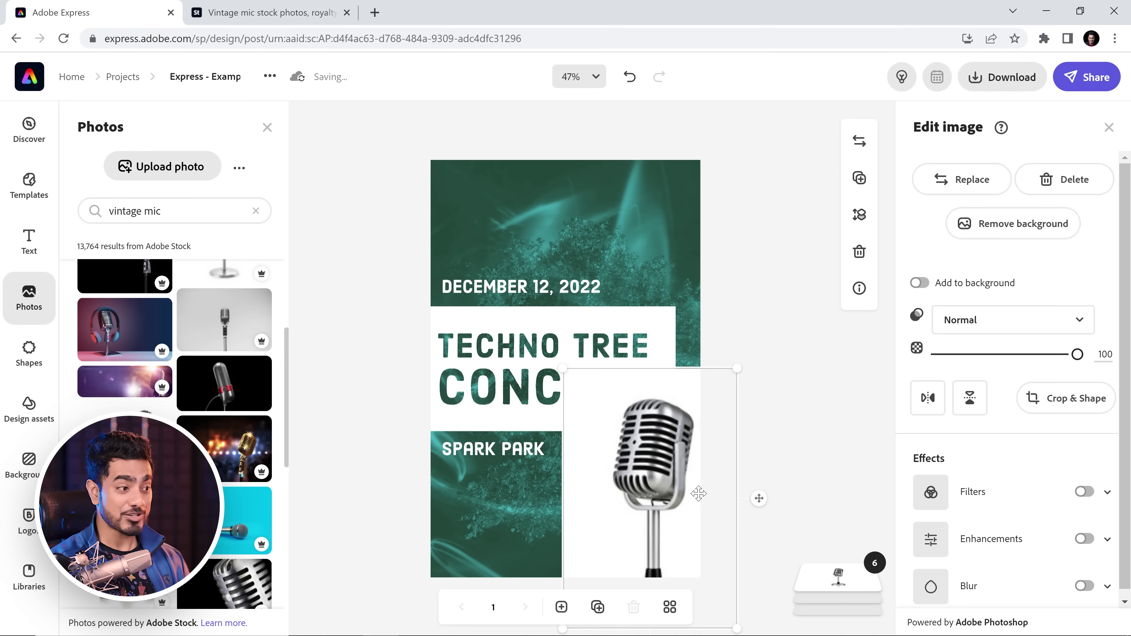
drag(697, 495, 697, 503)
Step: Remove the mic's background and tint it gold with the Colorize filter
click(1017, 227)
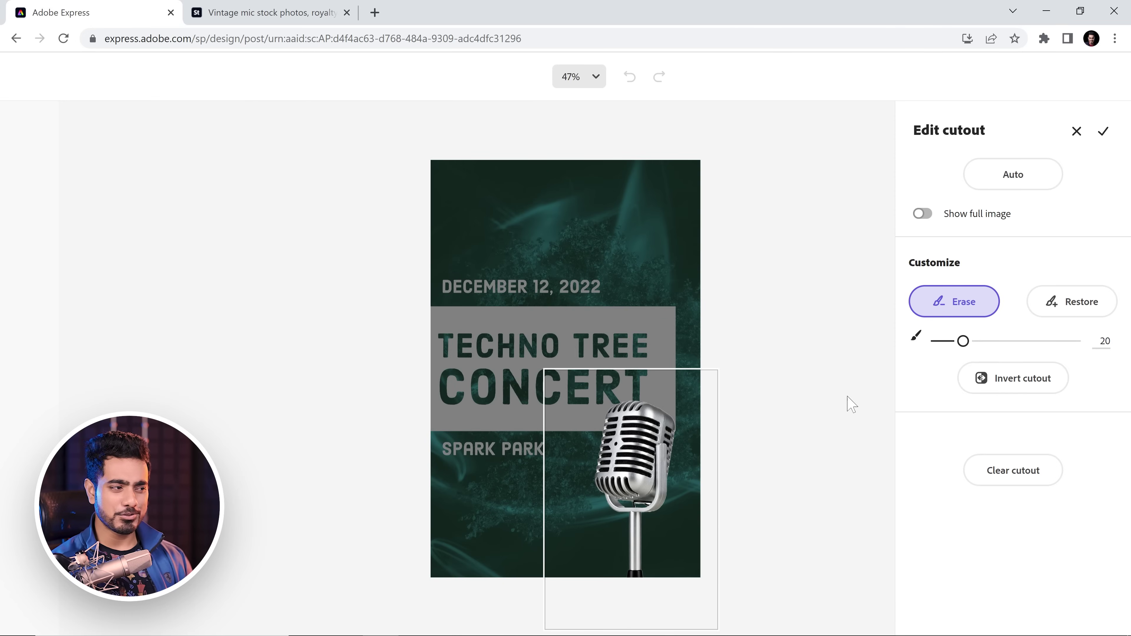
click(1103, 132)
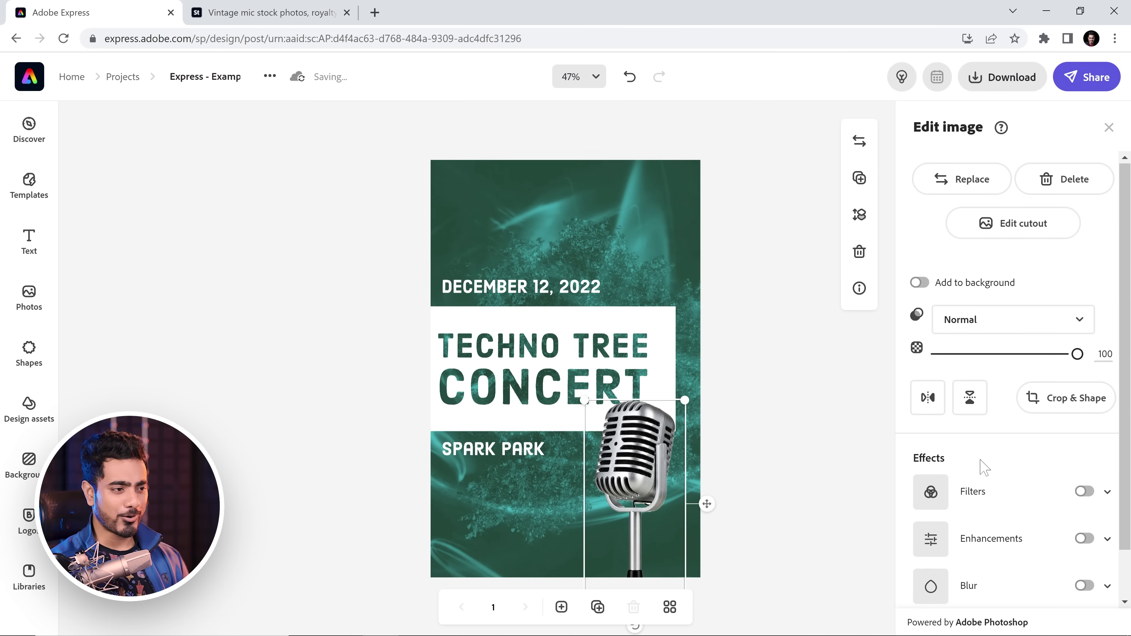
click(1004, 439)
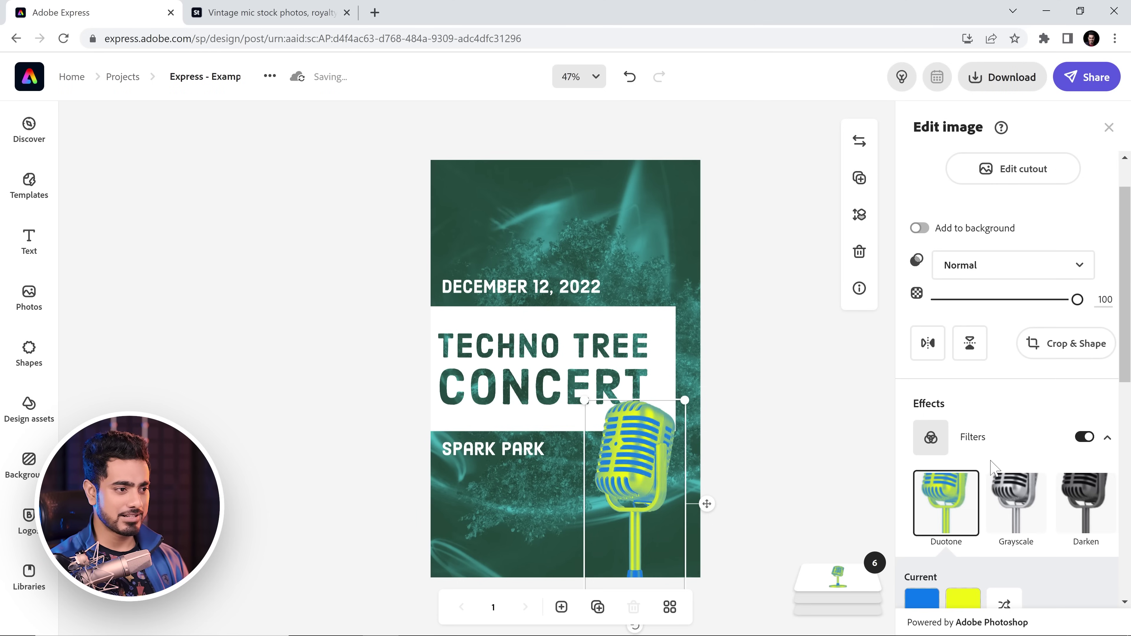
scroll(995, 469, down, 7)
click(944, 557)
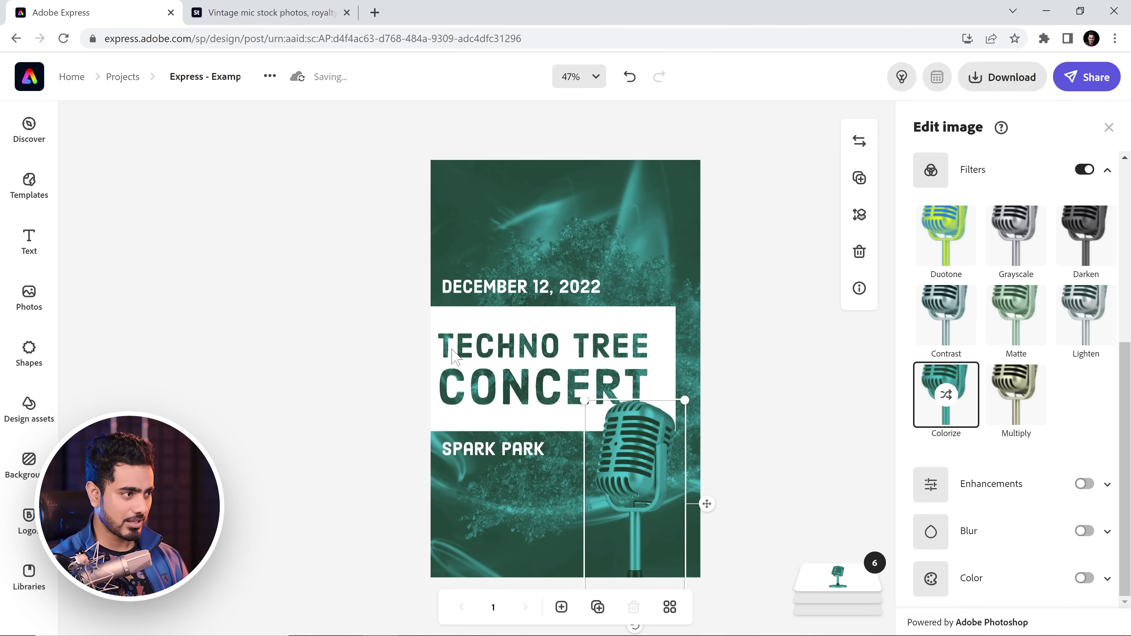
click(945, 395)
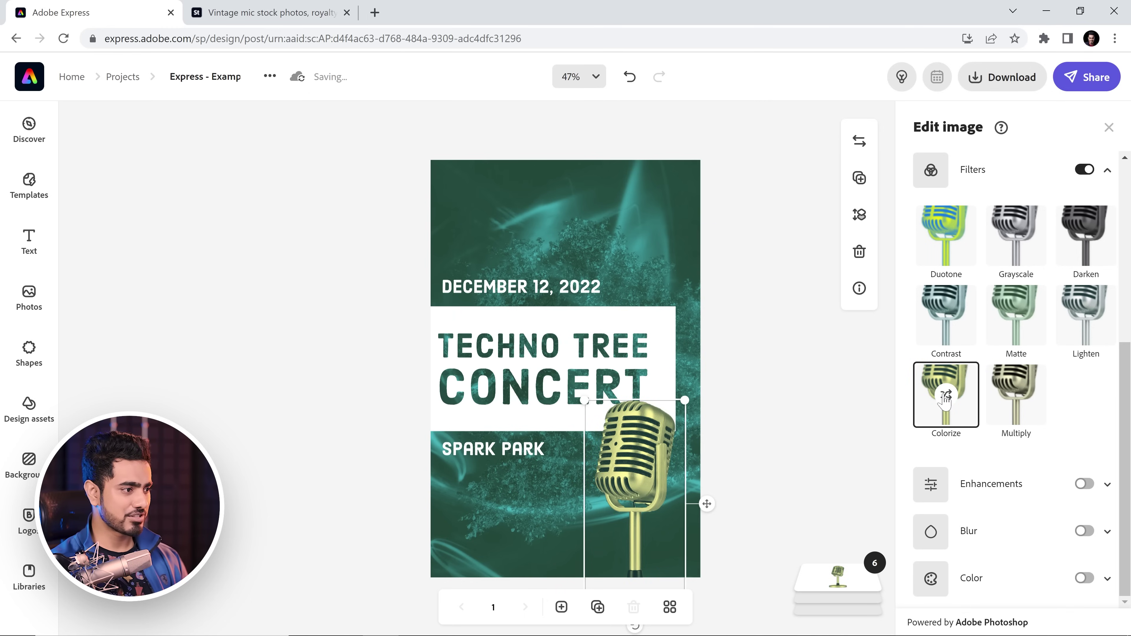
click(726, 380)
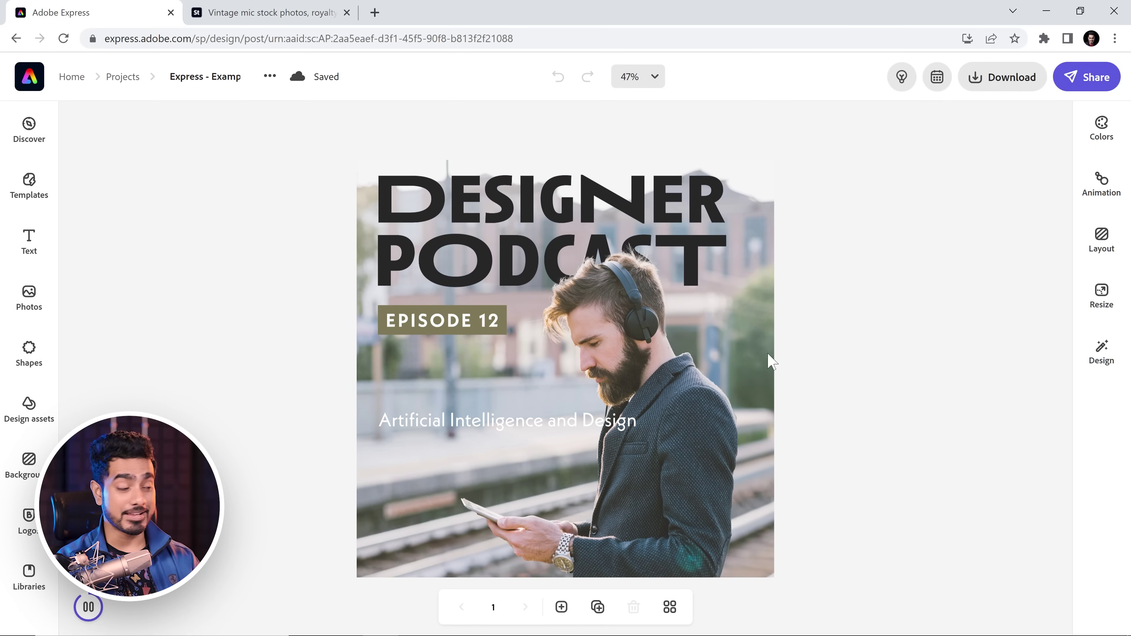
Step: Reorder layers so the man sits above DESIGNER PODCAST and Artificial Intelligence and Design is on top
click(617, 306)
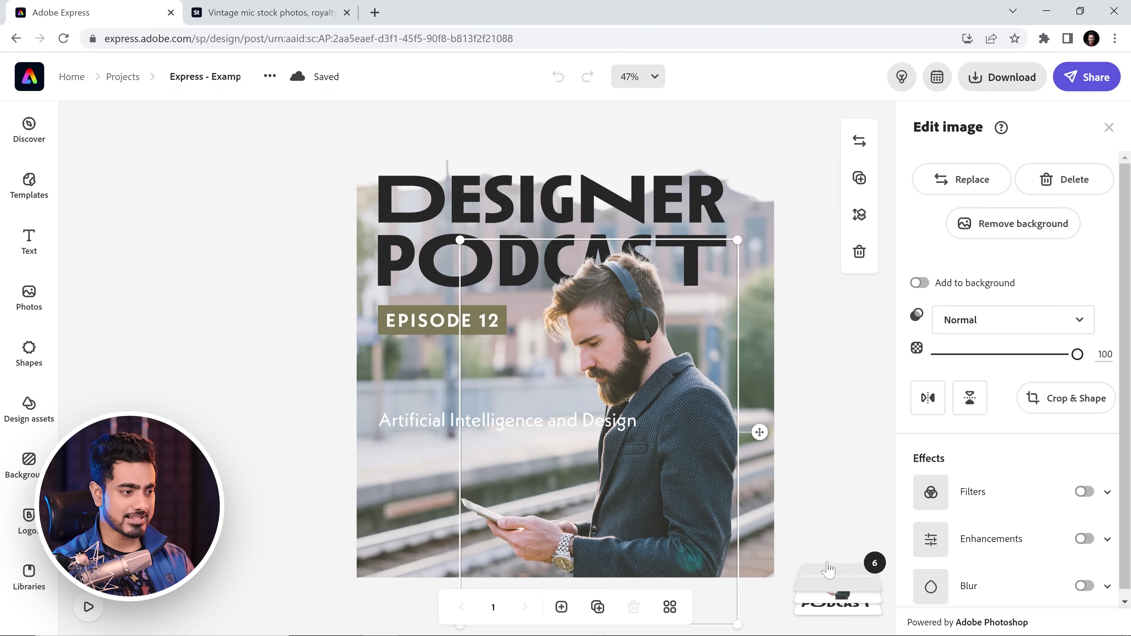
click(827, 569)
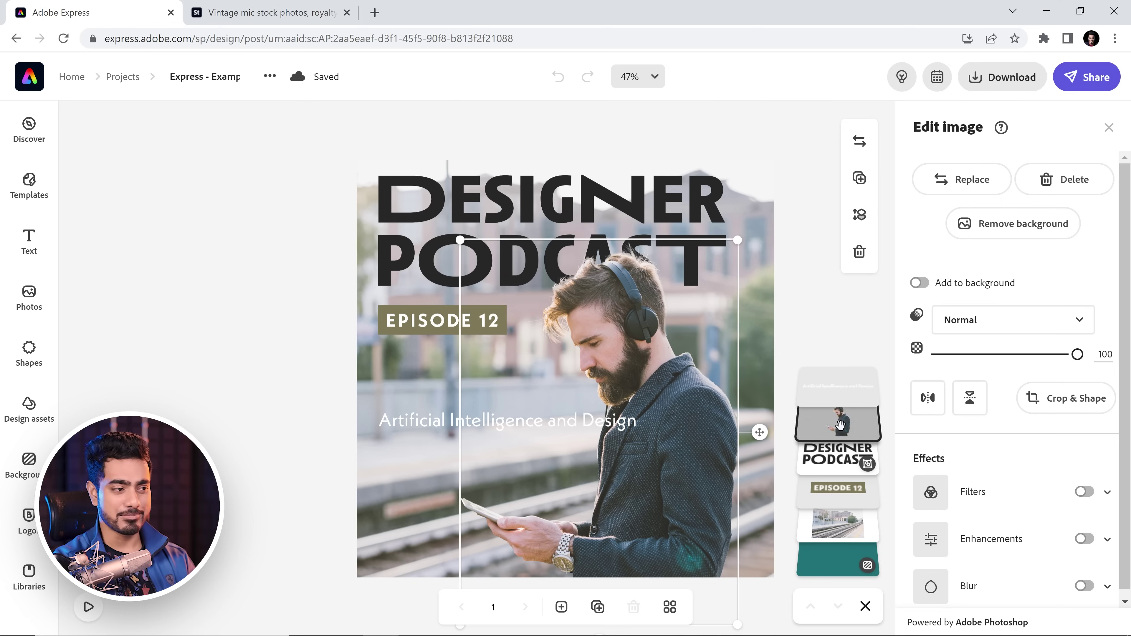
mouse_move(841, 425)
mouse_down()
mouse_move(848, 458)
mouse_move(815, 468)
mouse_up()
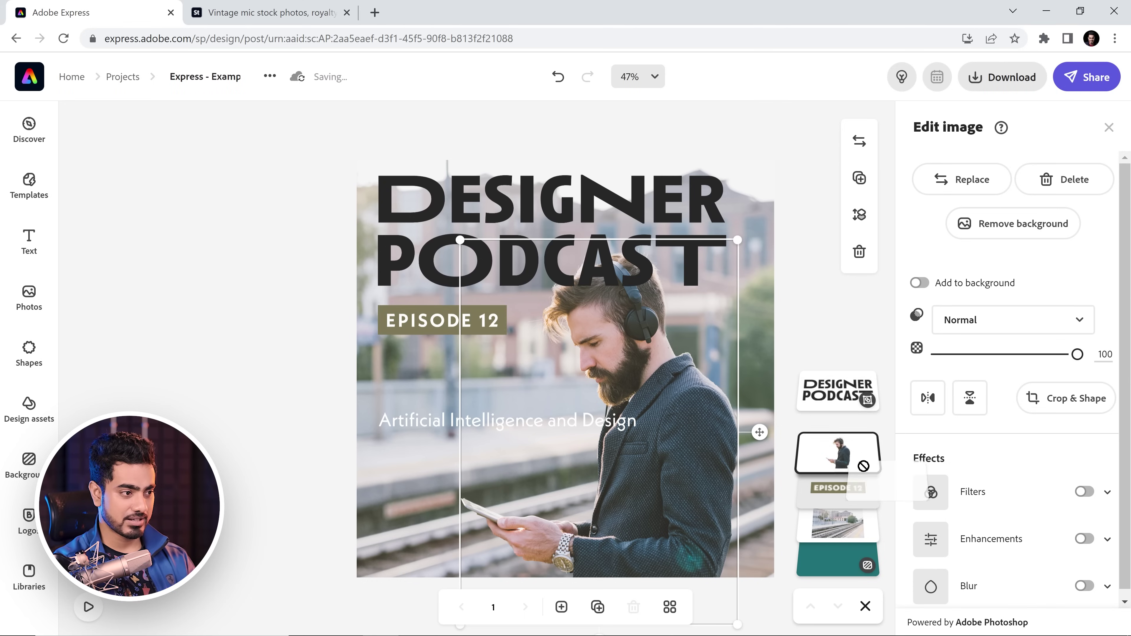
mouse_move(827, 487)
mouse_down()
mouse_move(824, 469)
mouse_move(833, 506)
mouse_up()
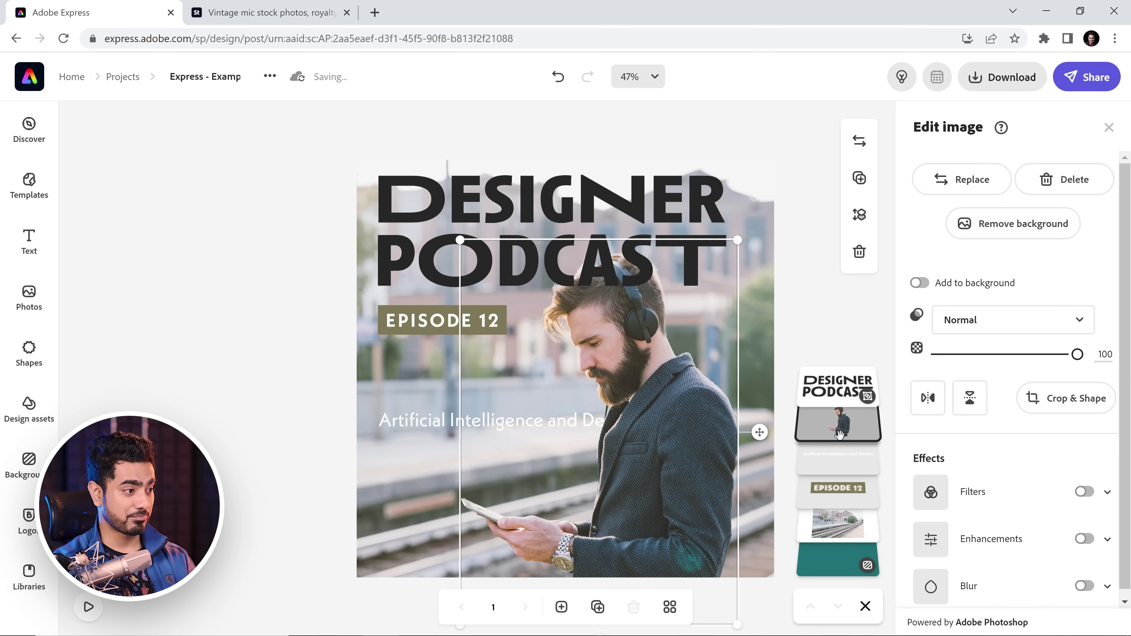
drag(846, 434, 841, 378)
drag(849, 469, 815, 358)
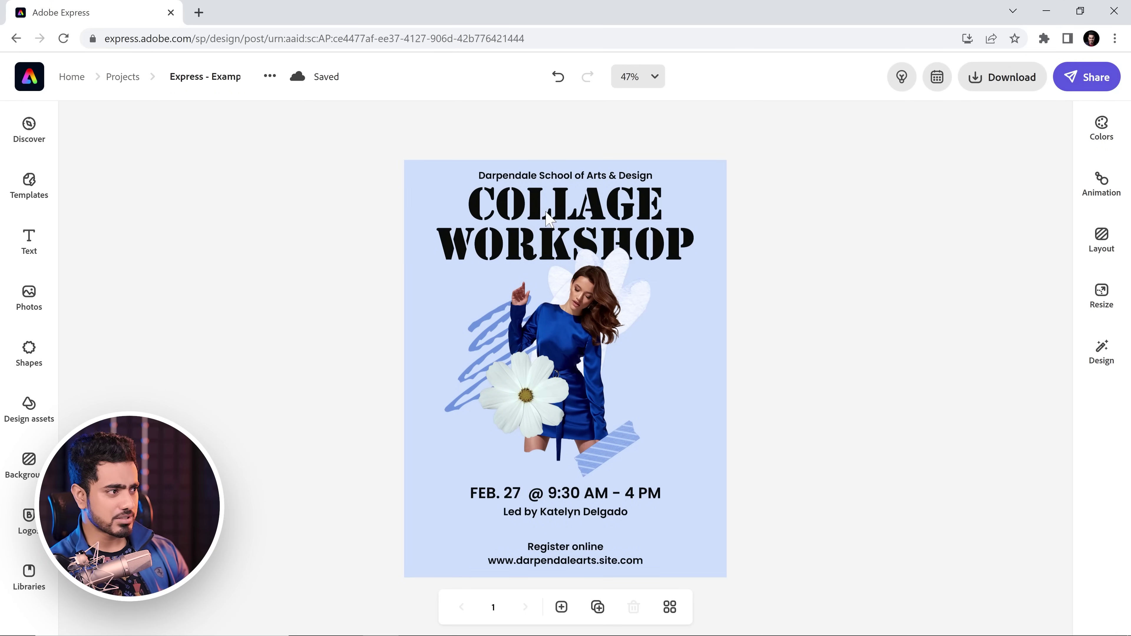
Step: Select the COLLAGE WORKSHOP heading to show its Stencil Std Bold, size 80.4 text settings
click(548, 218)
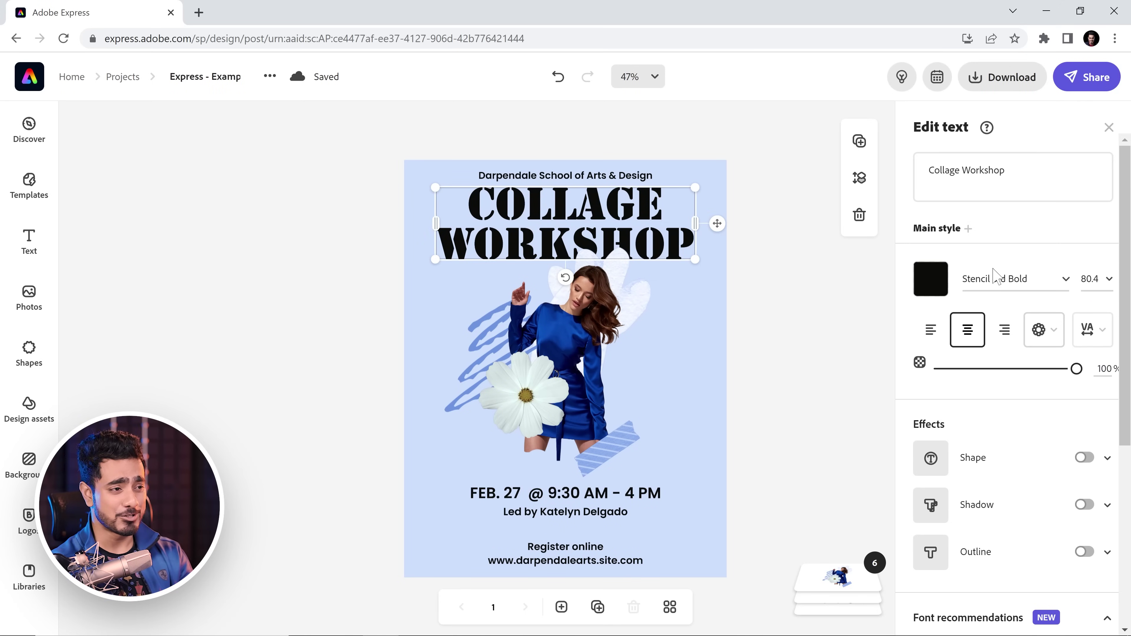
Step: Apply the fourth Font recommendations suggestion to the COLLAGE WORKSHOP headline
click(994, 277)
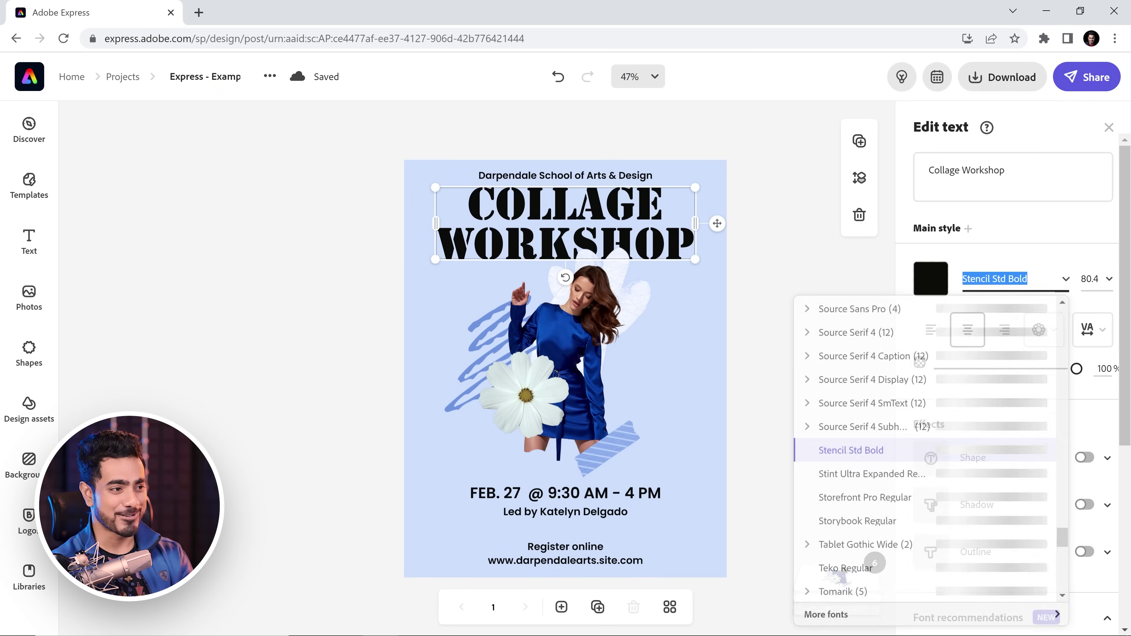
click(1044, 270)
scroll(1104, 470, down, 5)
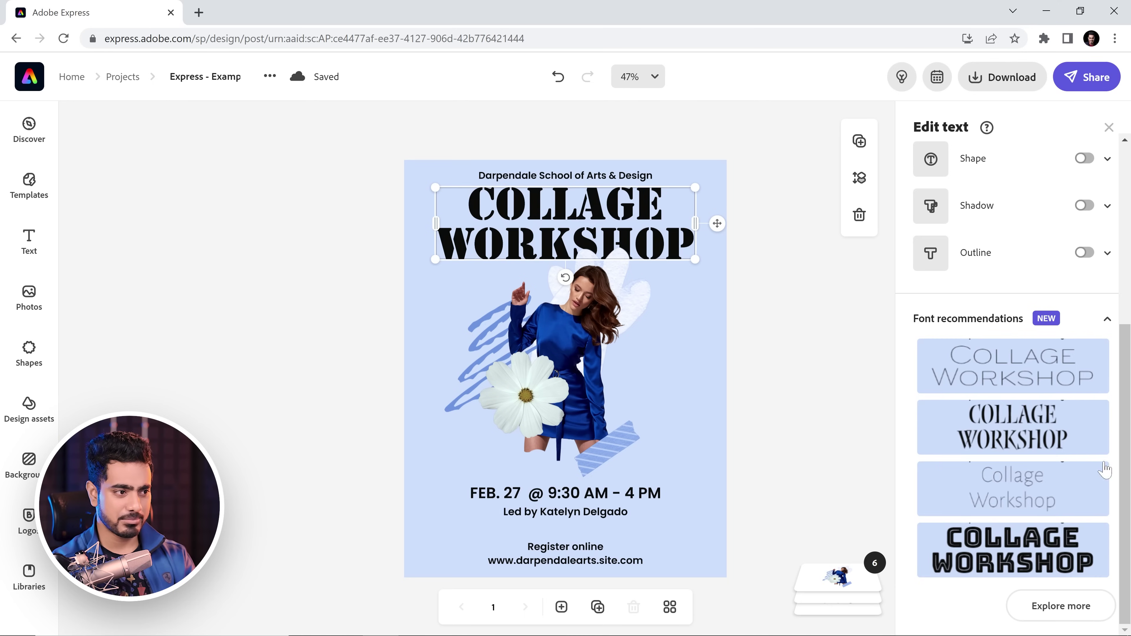
click(1002, 562)
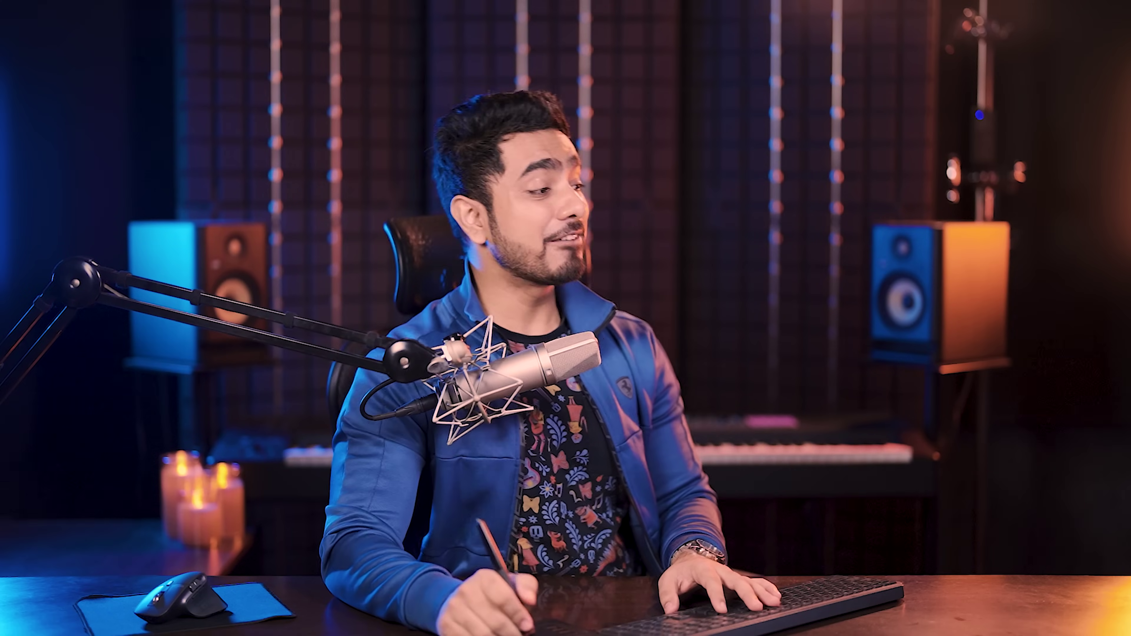
drag(200, 307, 369, 324)
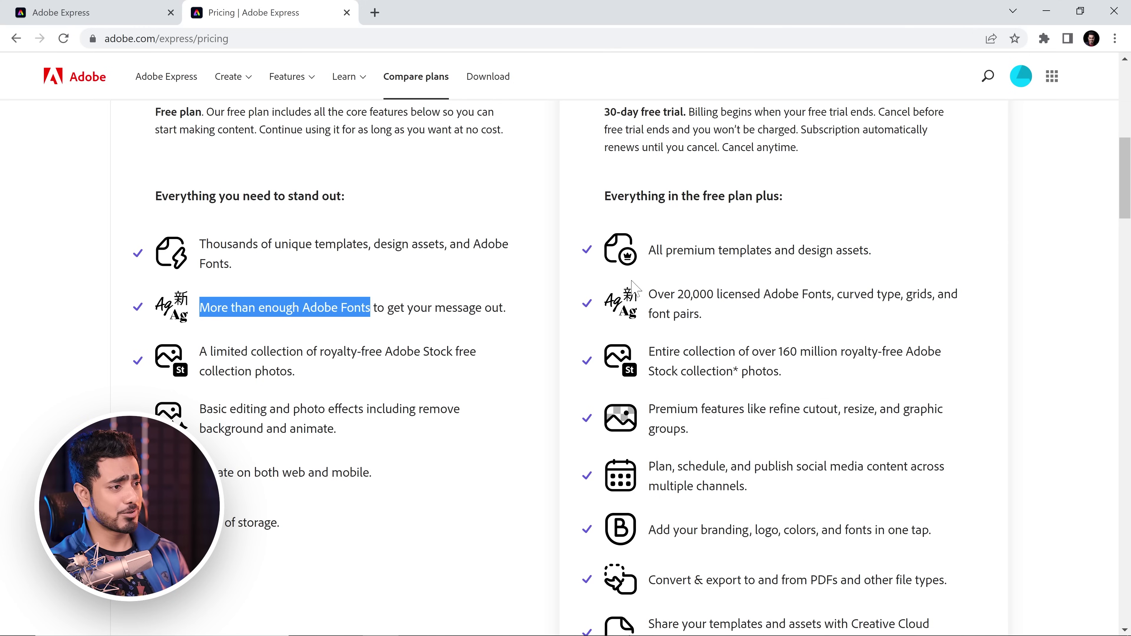
drag(649, 295, 776, 311)
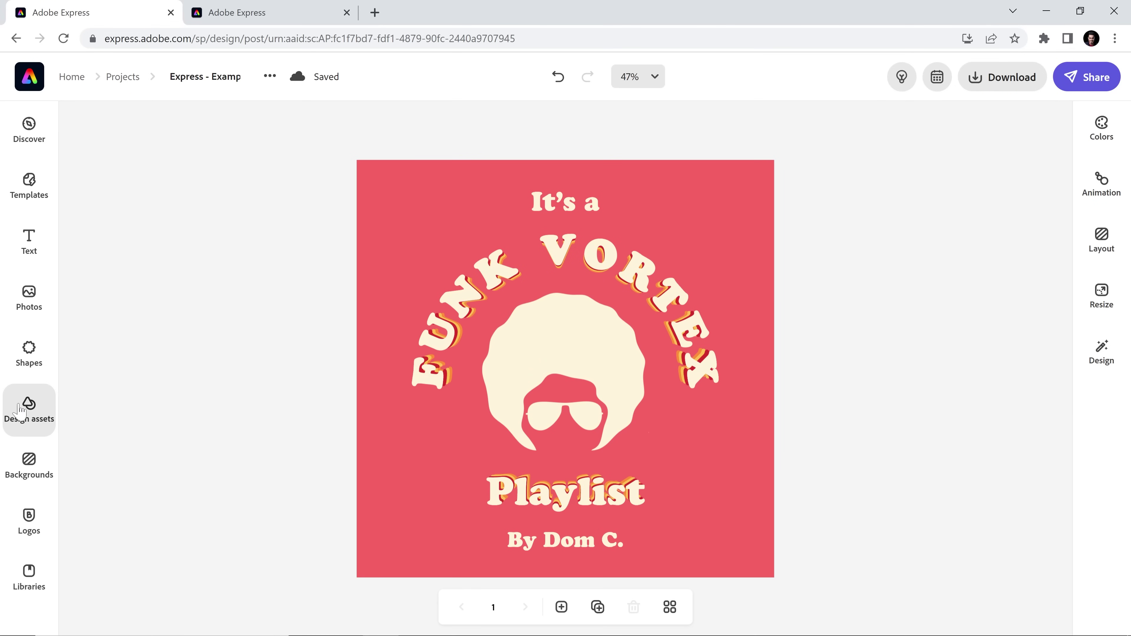
Step: Place the wavy holographic effect from Effect groups on the poster, keeping the Multiply blend
click(37, 409)
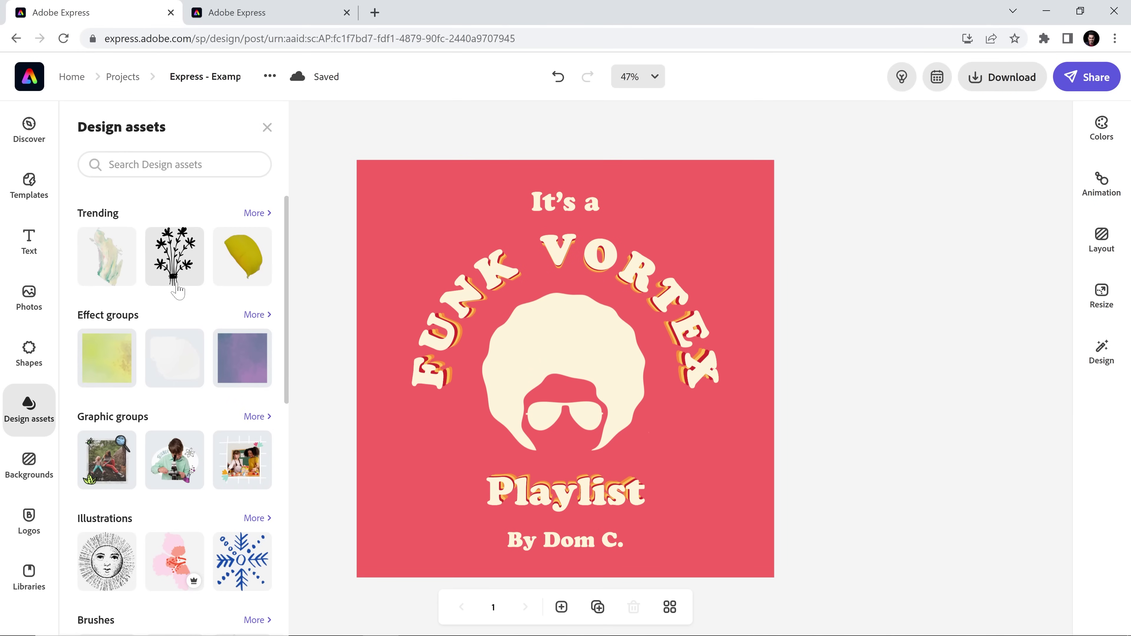
scroll(191, 292, down, 1)
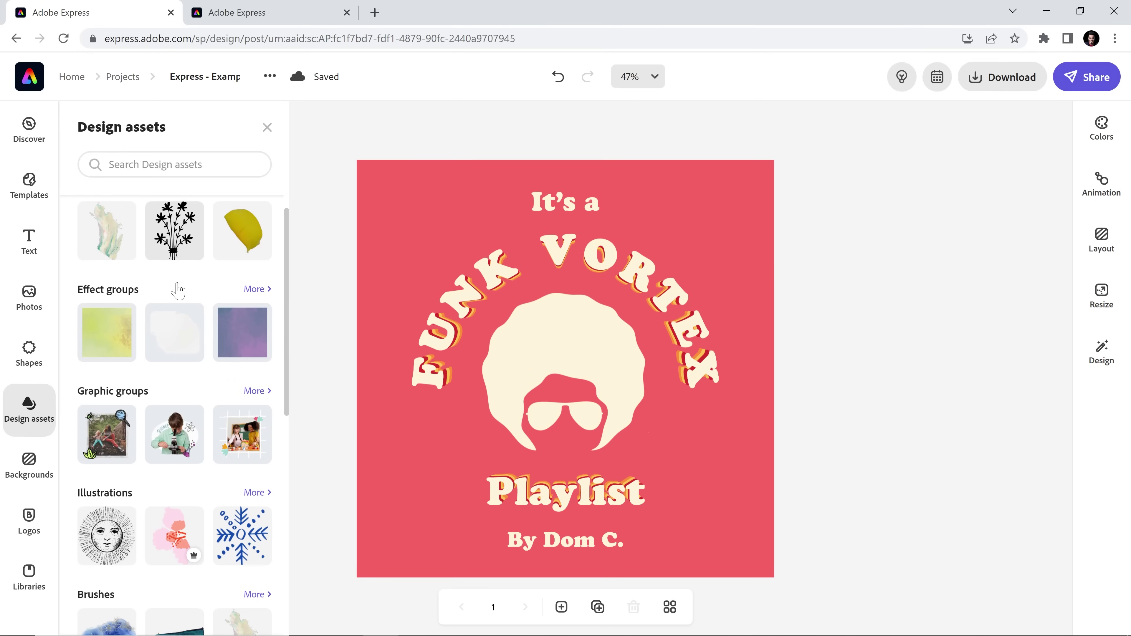
click(257, 294)
scroll(207, 389, down, 10)
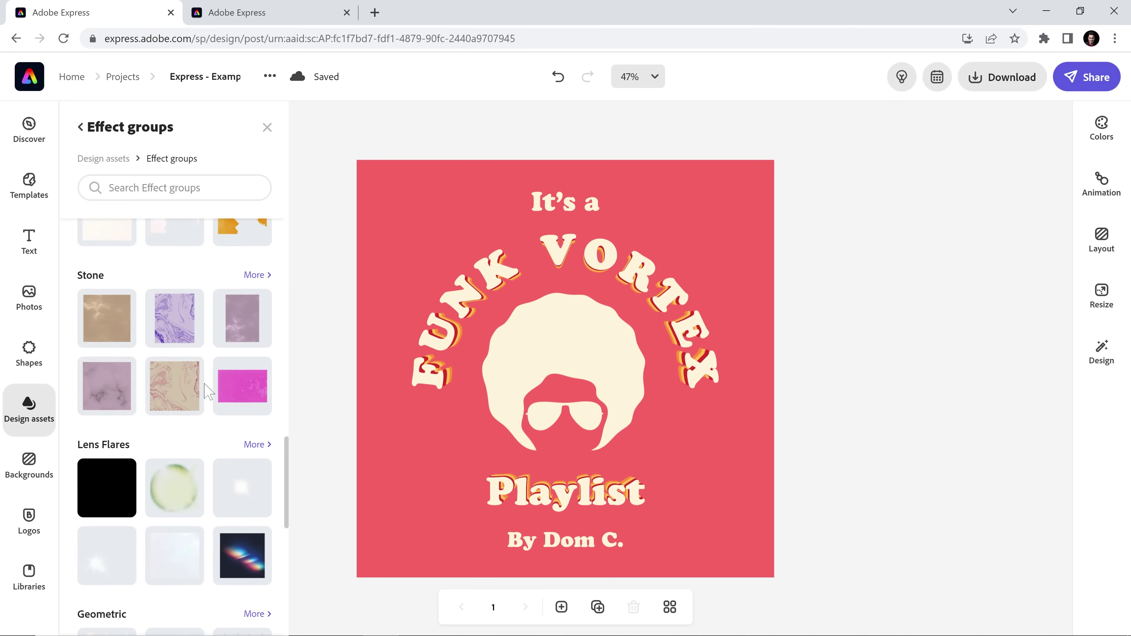
scroll(207, 392, down, 9)
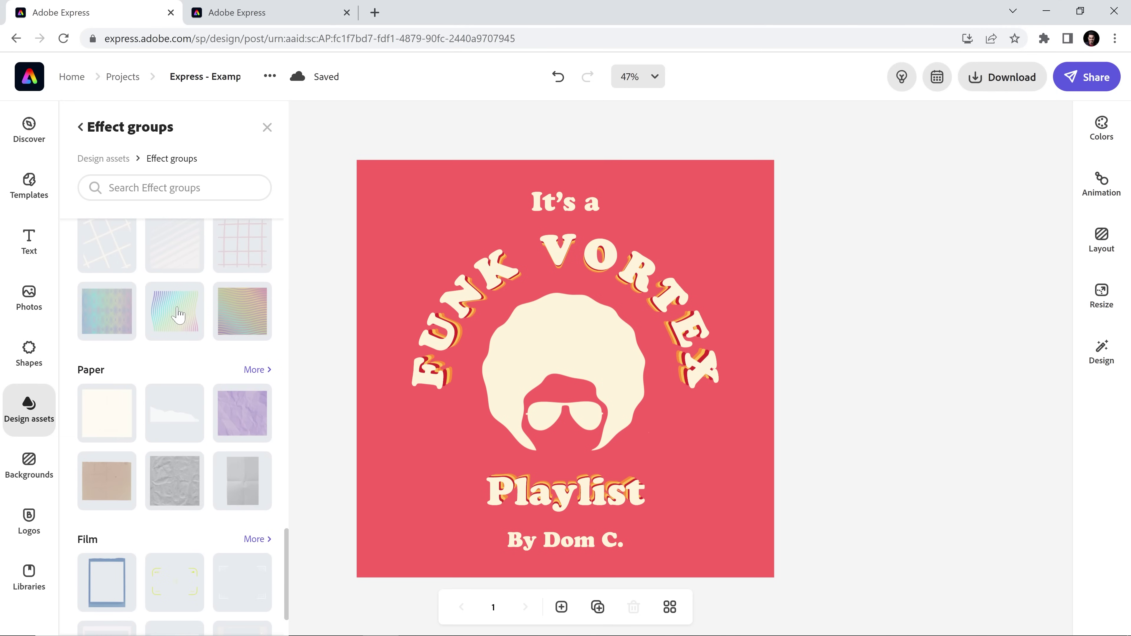
drag(179, 314, 597, 458)
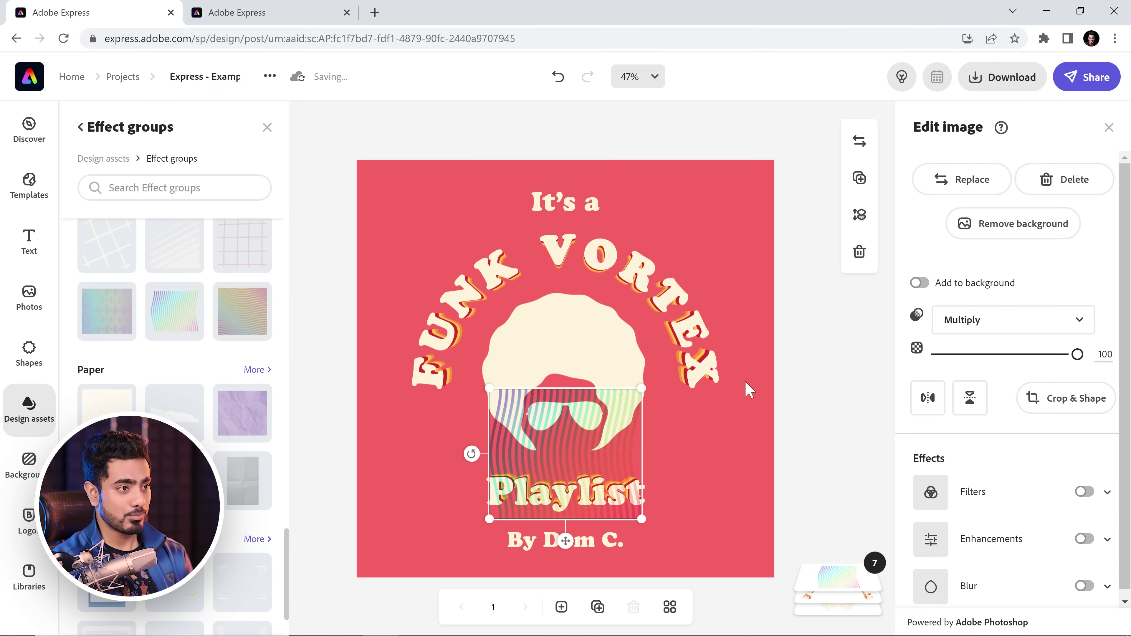
click(986, 319)
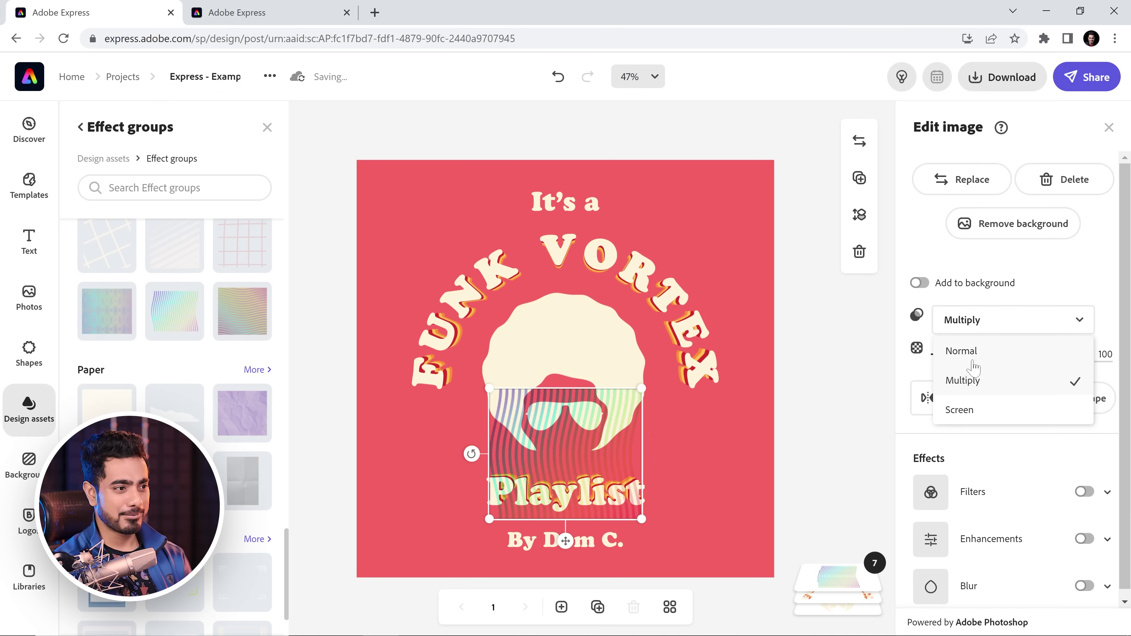
click(1037, 282)
Step: Stretch the striped effect to fill the poster and send it to the bottom layer
mouse_move(489, 388)
mouse_down()
mouse_move(321, 174)
mouse_move(279, 208)
mouse_up()
drag(399, 247, 424, 195)
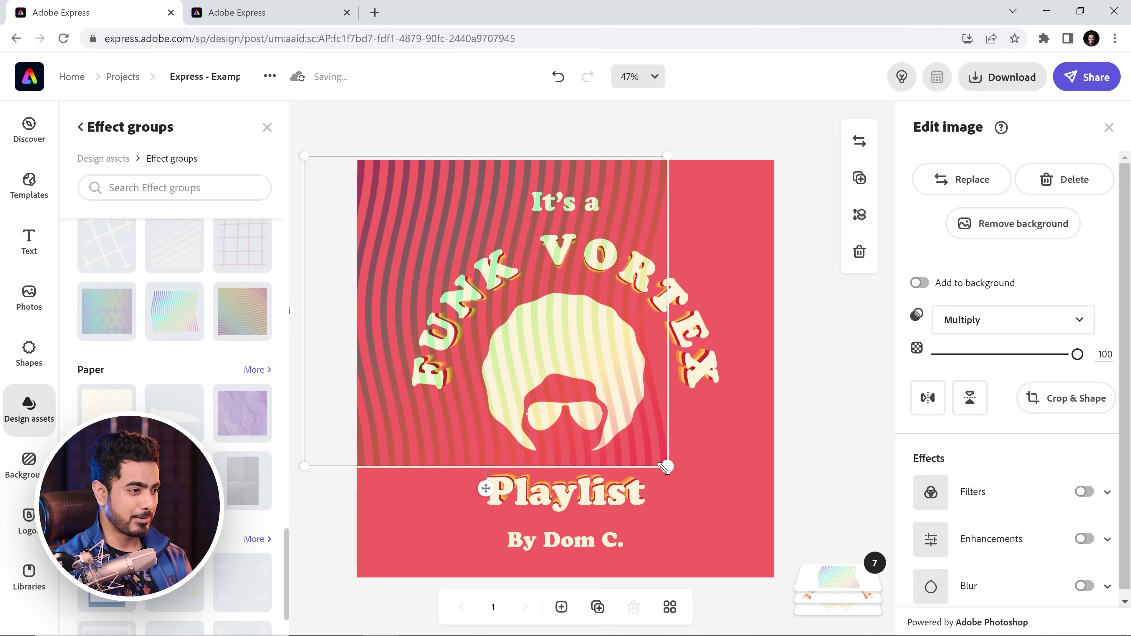
drag(665, 467, 837, 543)
click(837, 588)
click(820, 285)
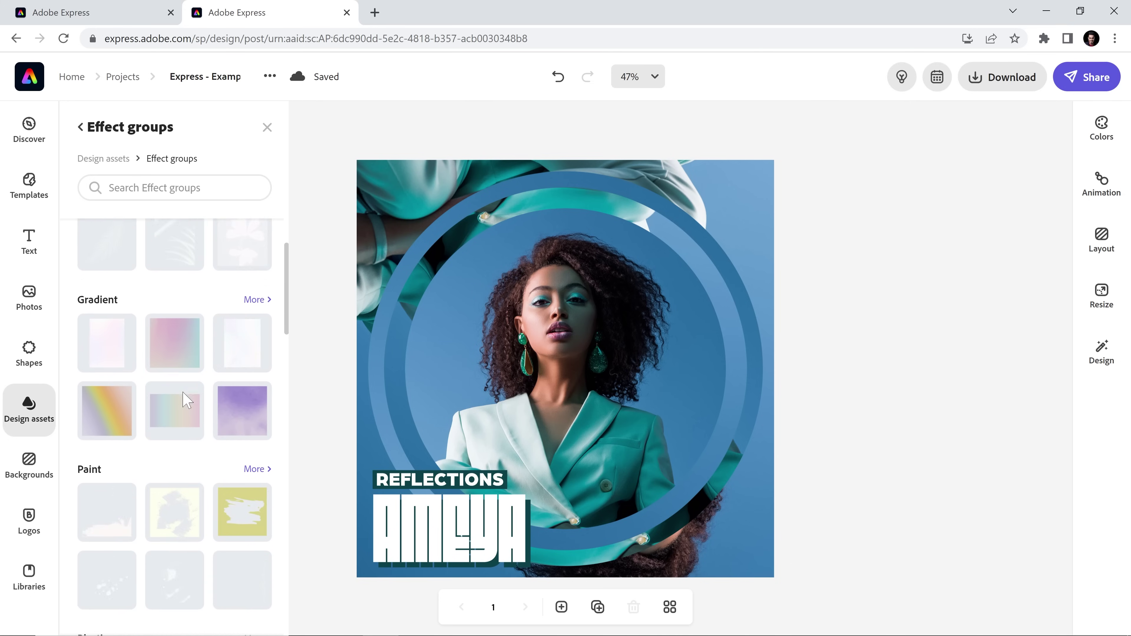
Step: Drop a light flare from Lens Flares onto REFLECTIONS and stretch it across the poster
scroll(185, 396, down, 6)
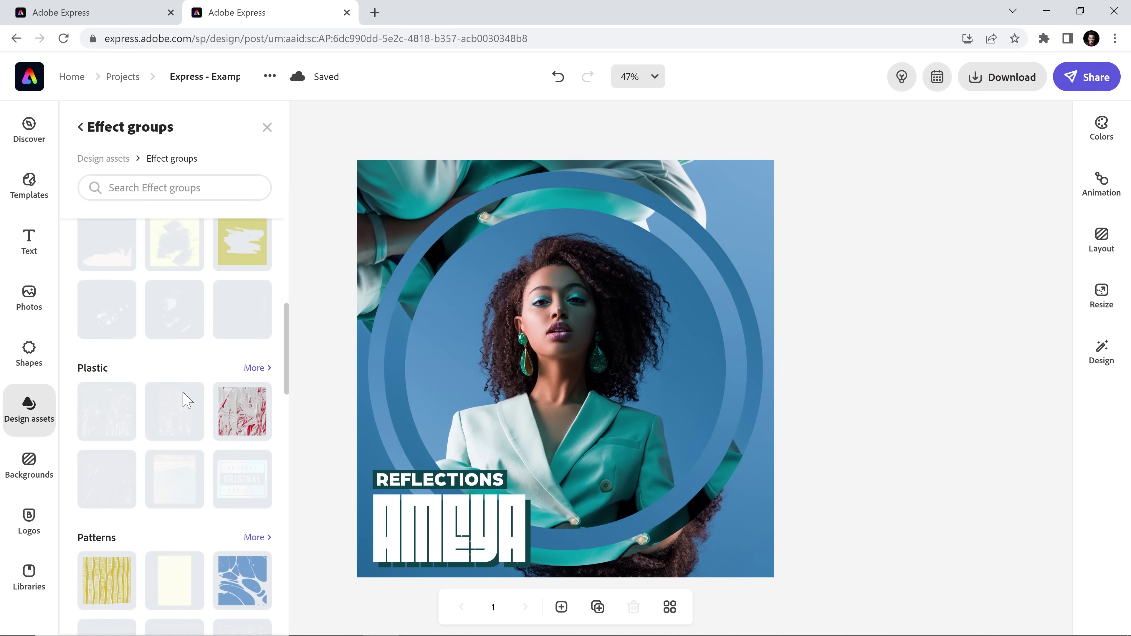
scroll(182, 397, down, 15)
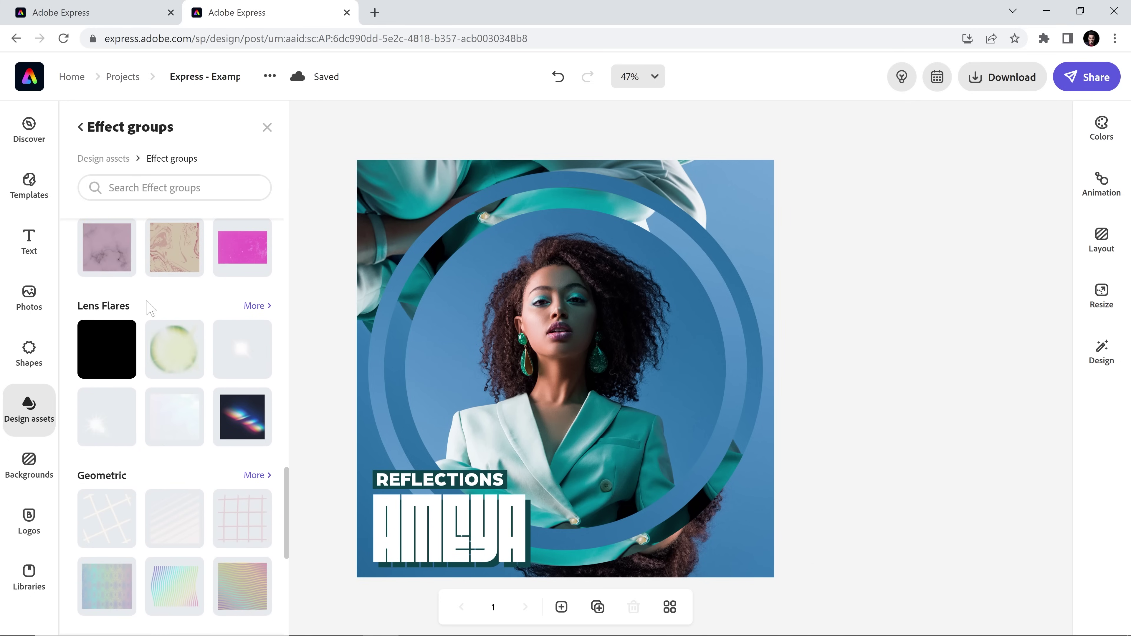
click(254, 307)
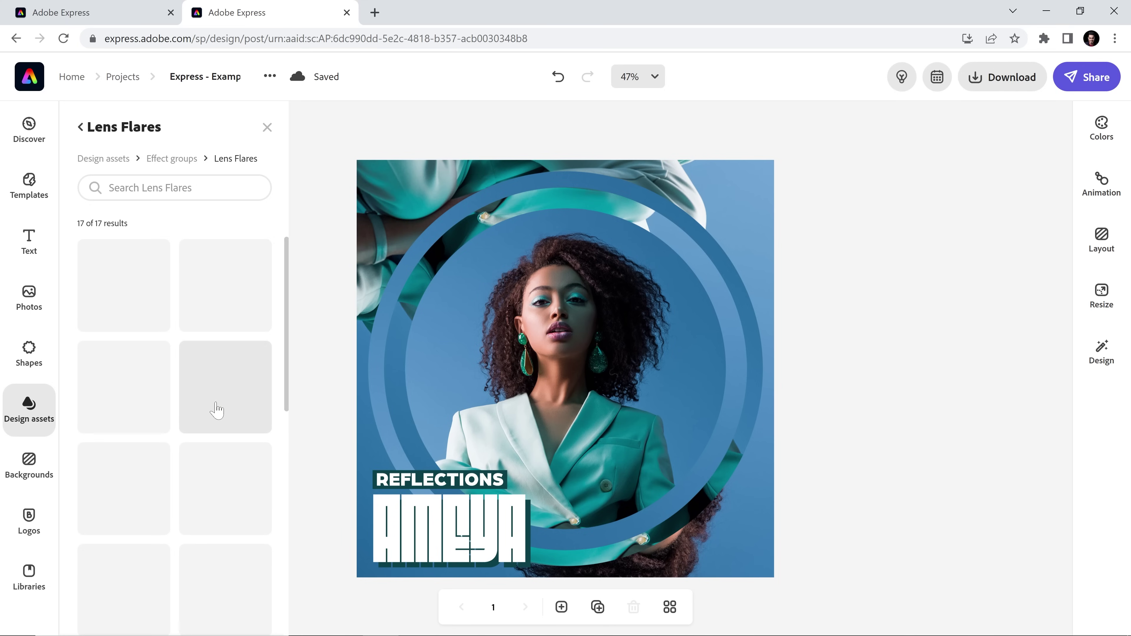
scroll(217, 410, down, 5)
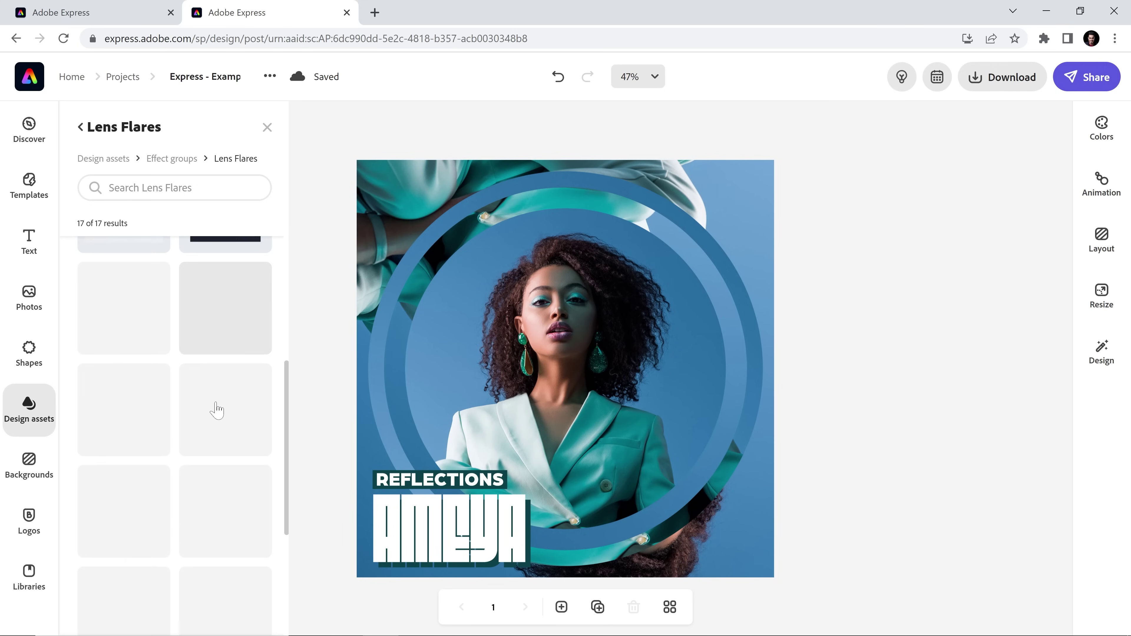
scroll(217, 410, up, 3)
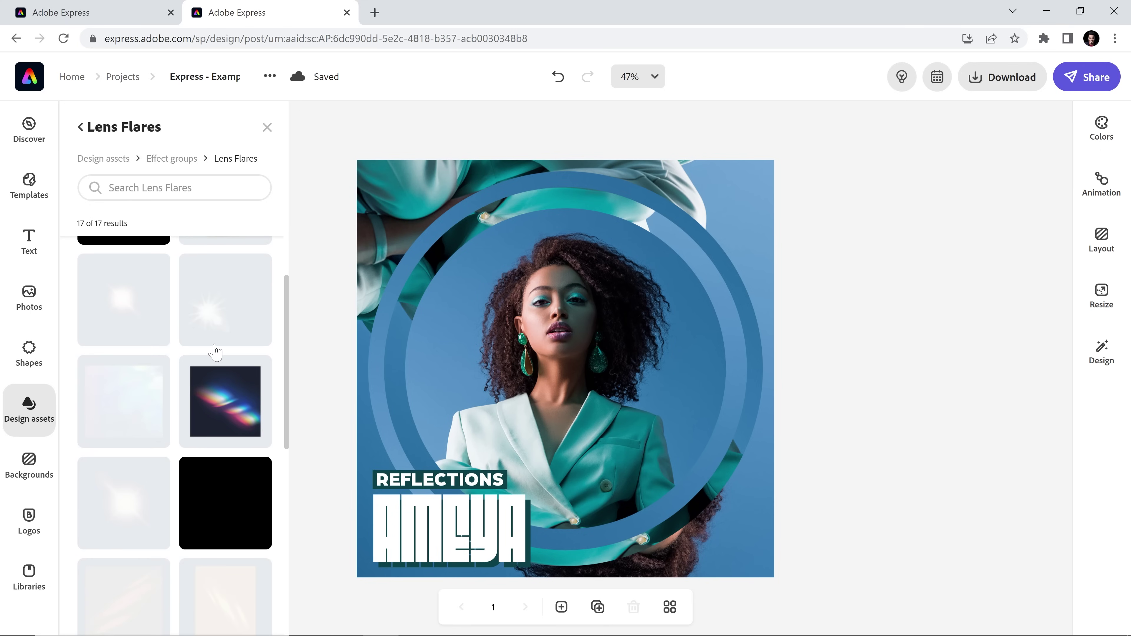
scroll(215, 350, up, 2)
scroll(178, 414, down, 2)
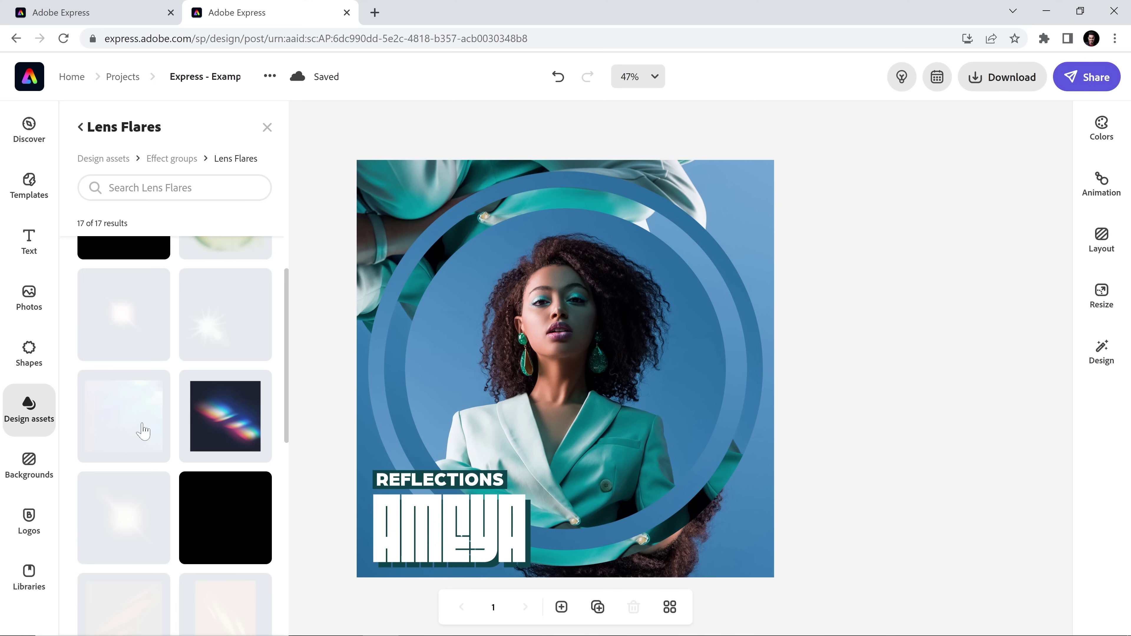
drag(551, 443, 446, 435)
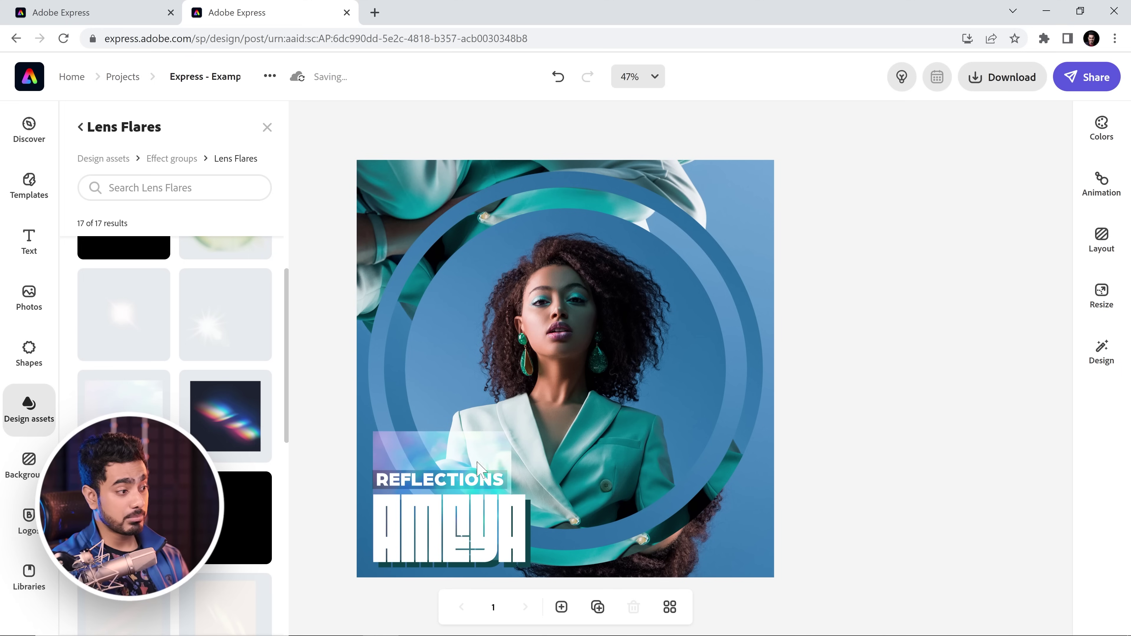
drag(517, 412, 800, 140)
drag(374, 562, 343, 586)
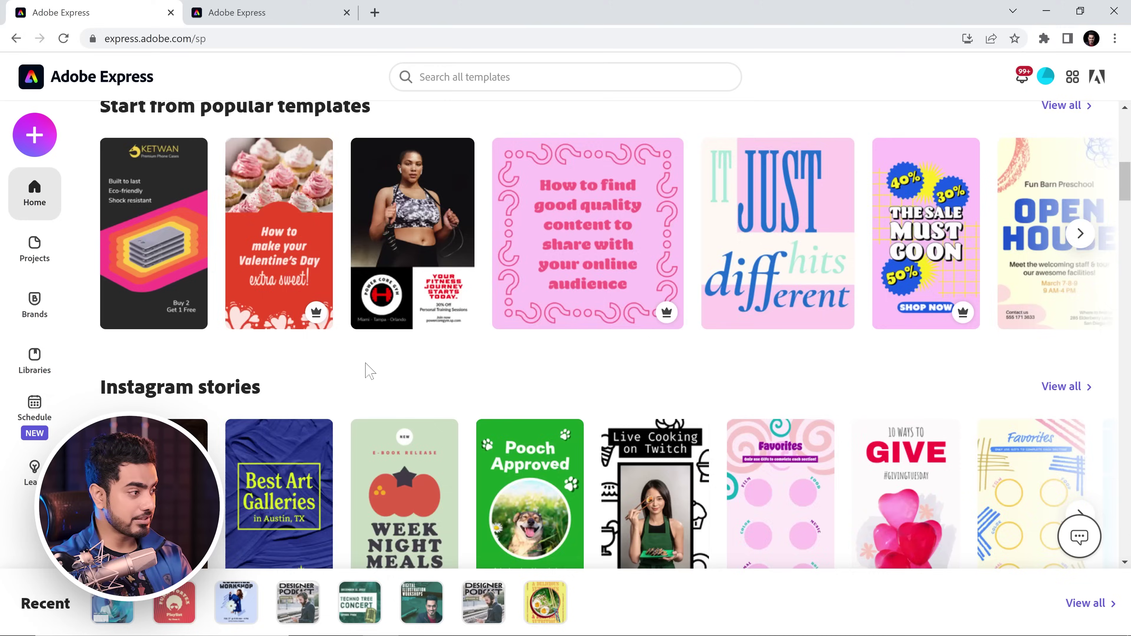
Step: Scroll to 'Apps included with Adobe Express' and advance the carousel to show Photoshop Express
scroll(367, 370, down, 20)
scroll(367, 371, down, 4)
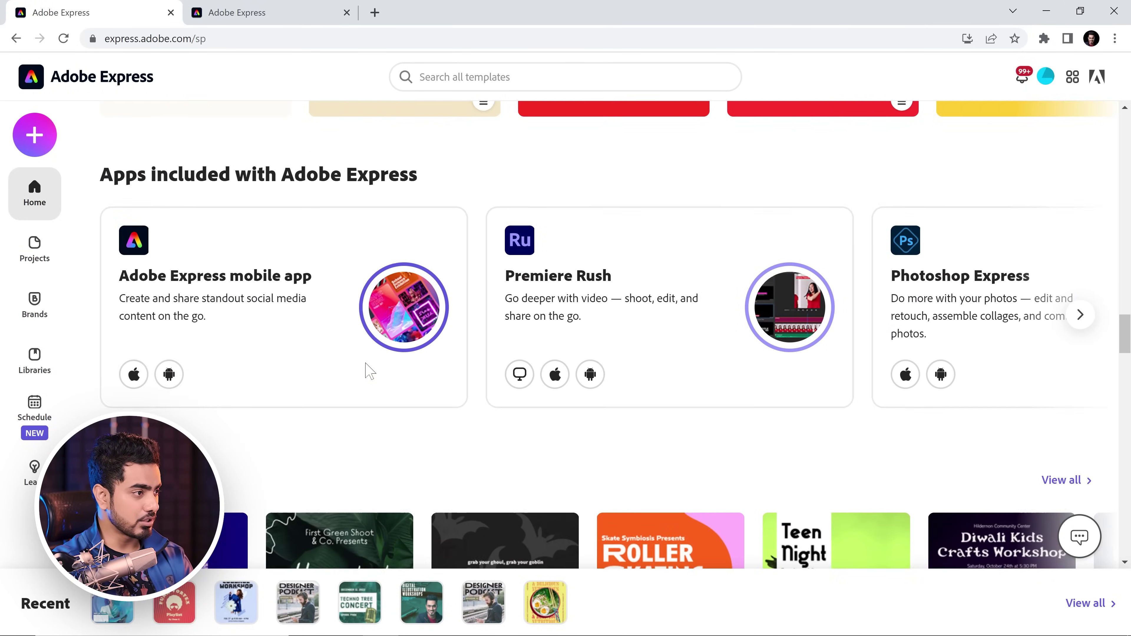
scroll(490, 334, up, 2)
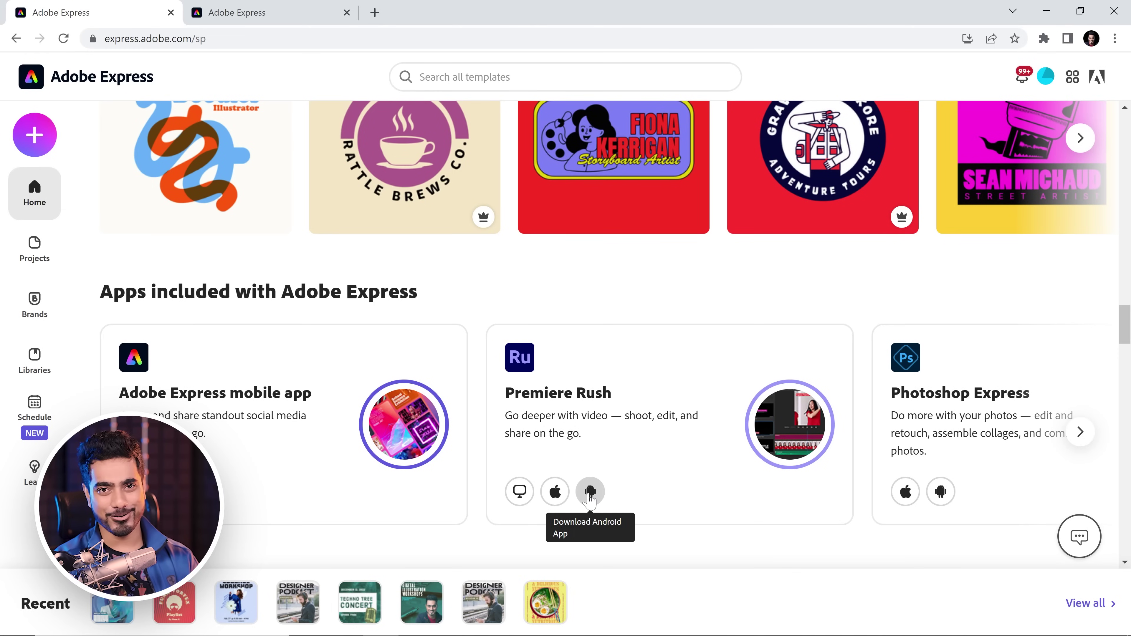
click(1071, 436)
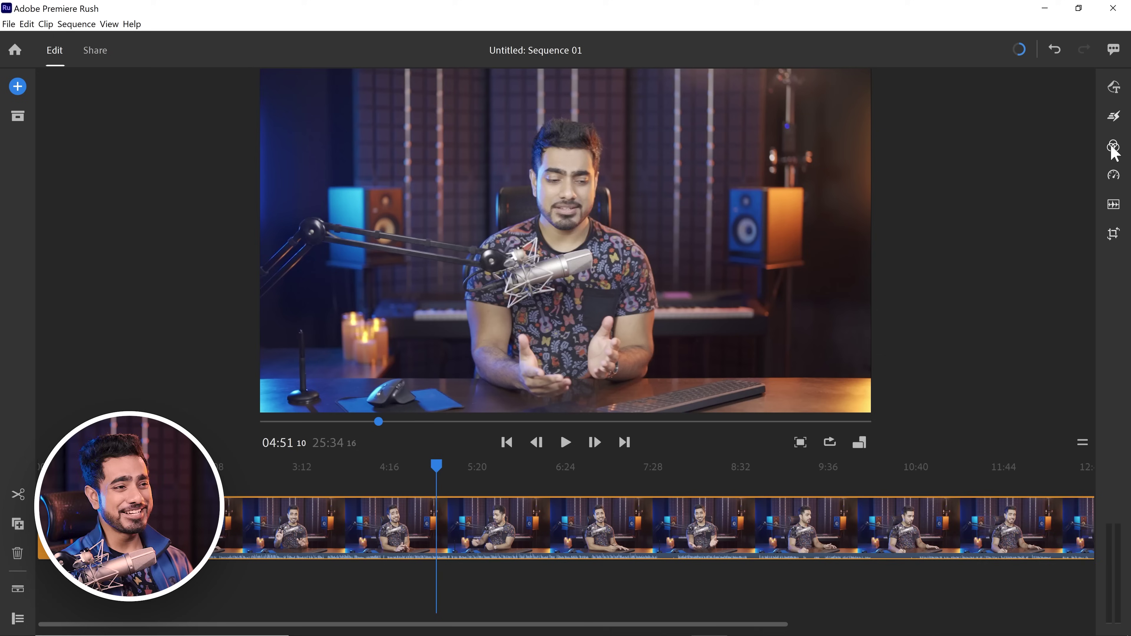
Step: Apply the Deep Shadow color preset to the clip at 109 intensity
click(1113, 147)
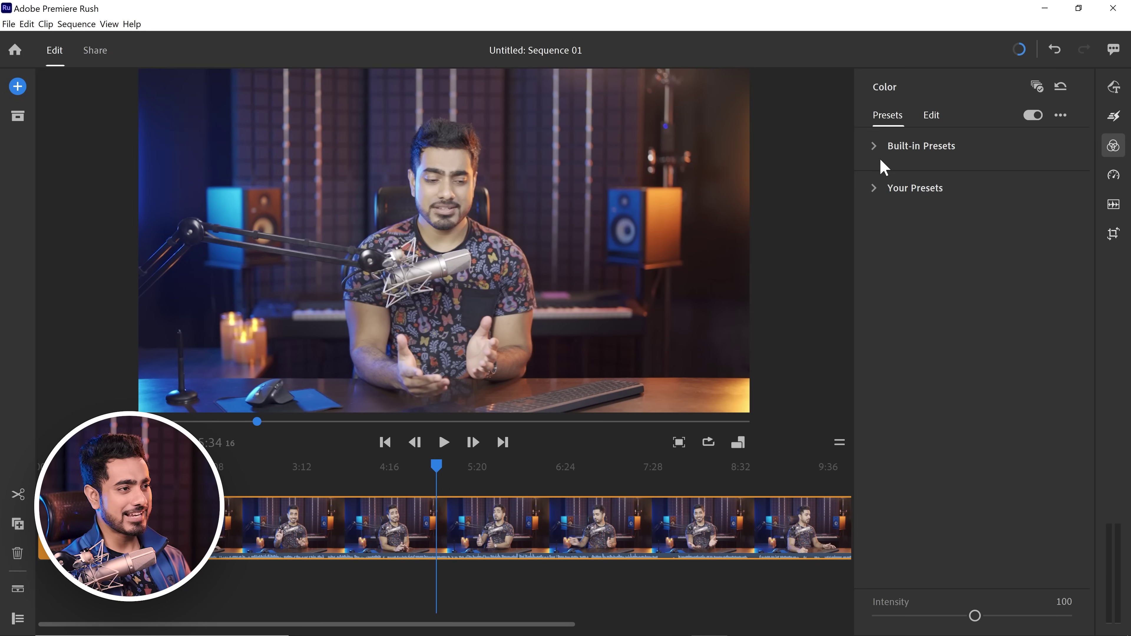
click(875, 147)
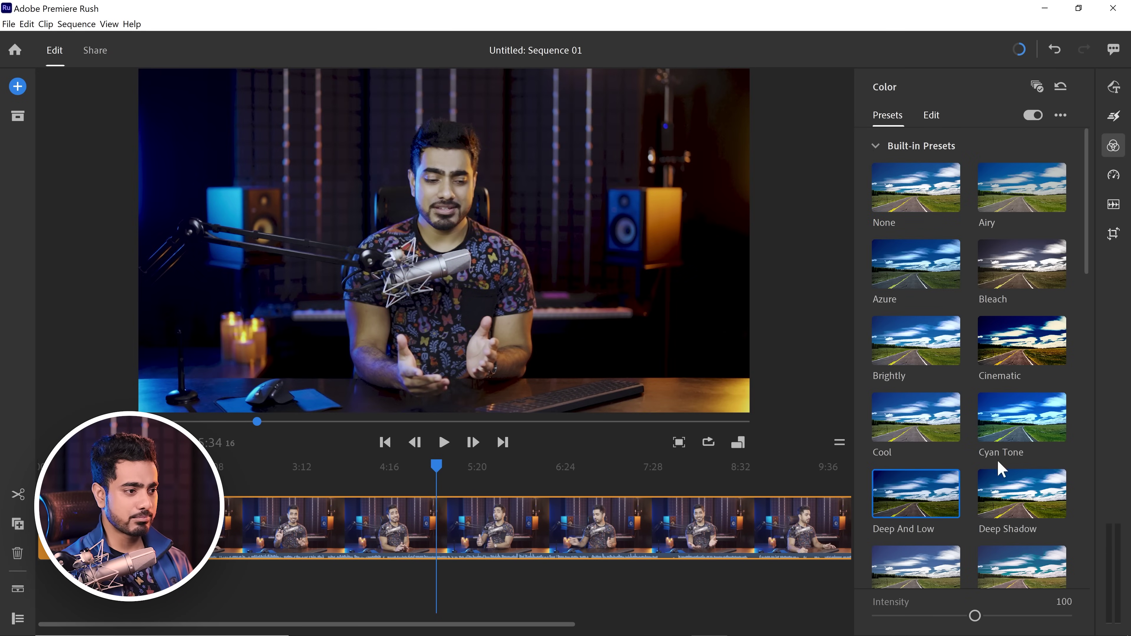
click(1002, 481)
drag(971, 616, 980, 616)
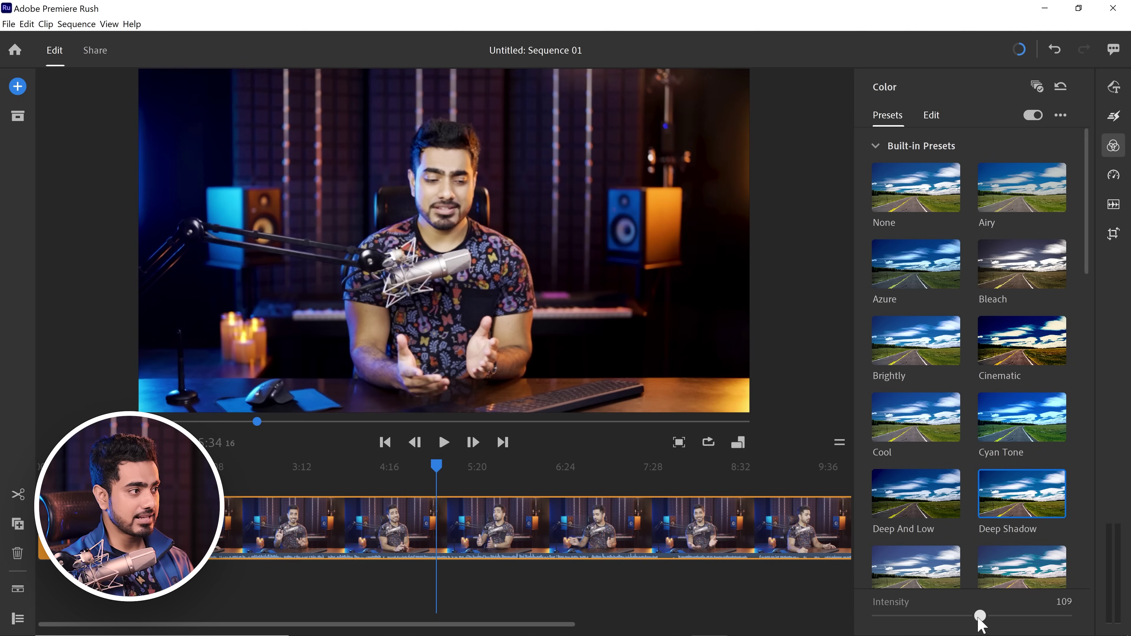
Step: Manually set Exposure 0.31, Contrast 17, Highlights -45 and Shadows -31
click(931, 116)
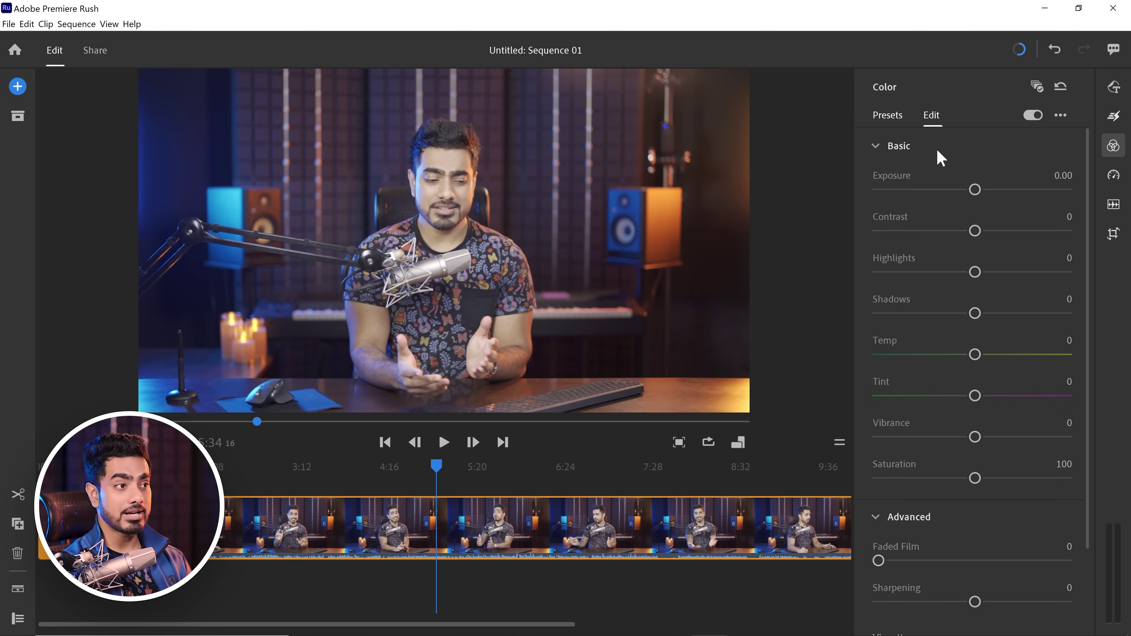
drag(978, 192, 984, 192)
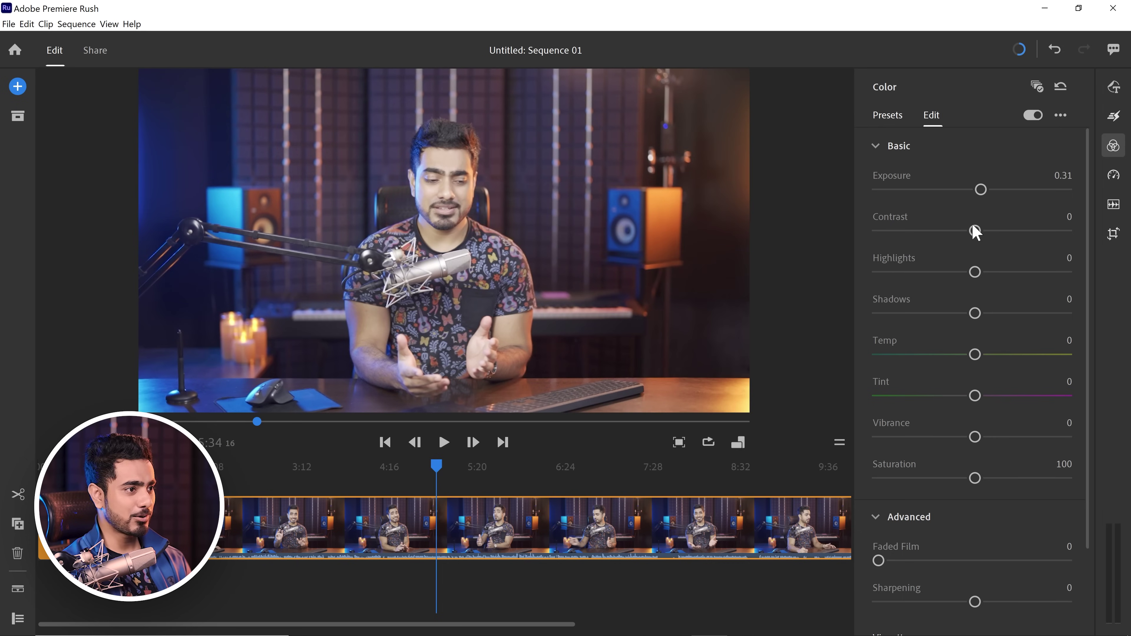
drag(975, 231, 986, 230)
drag(954, 270, 931, 281)
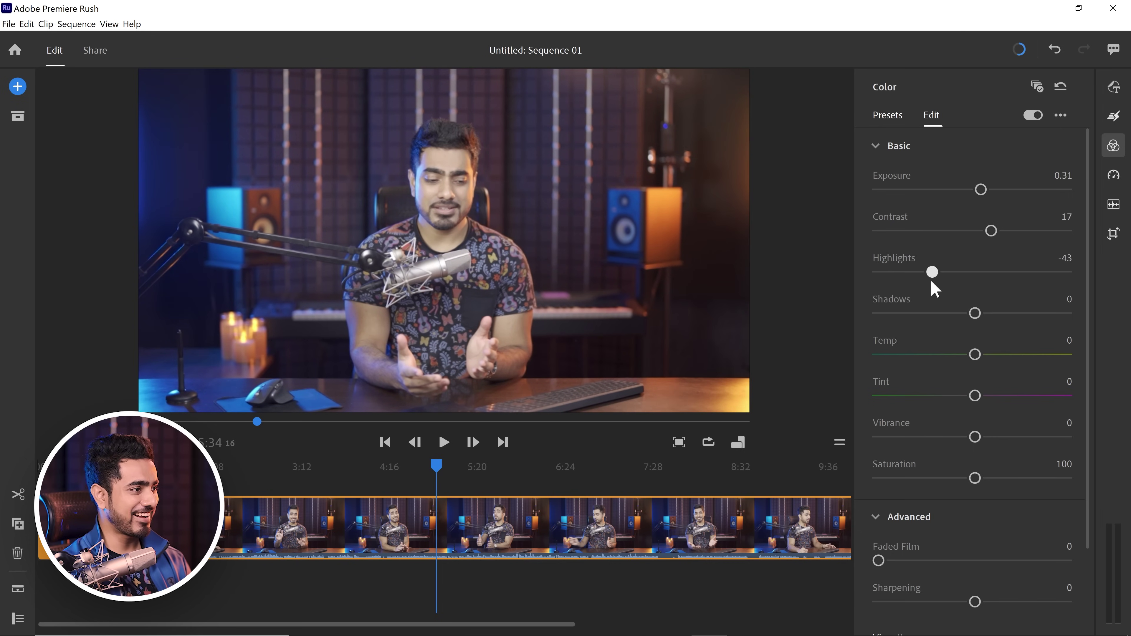
drag(981, 318, 943, 326)
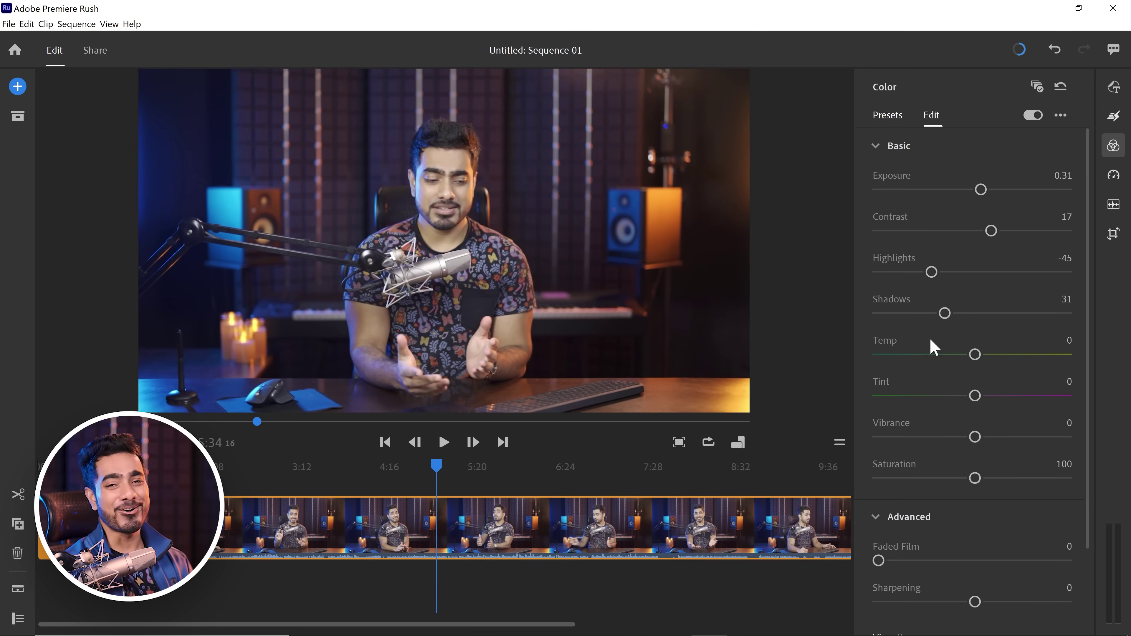
click(1113, 87)
click(266, 129)
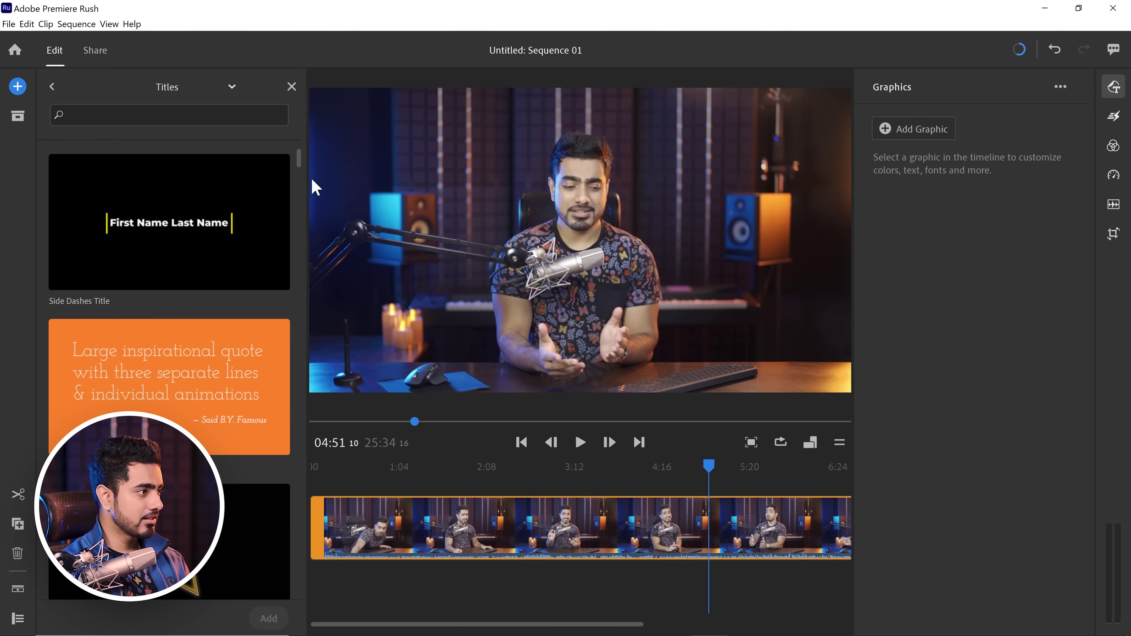
Step: Place the Wipe-In Title with Ornaments on the timeline above the clip at the playhead
scroll(303, 196, down, 10)
scroll(298, 178, up, 10)
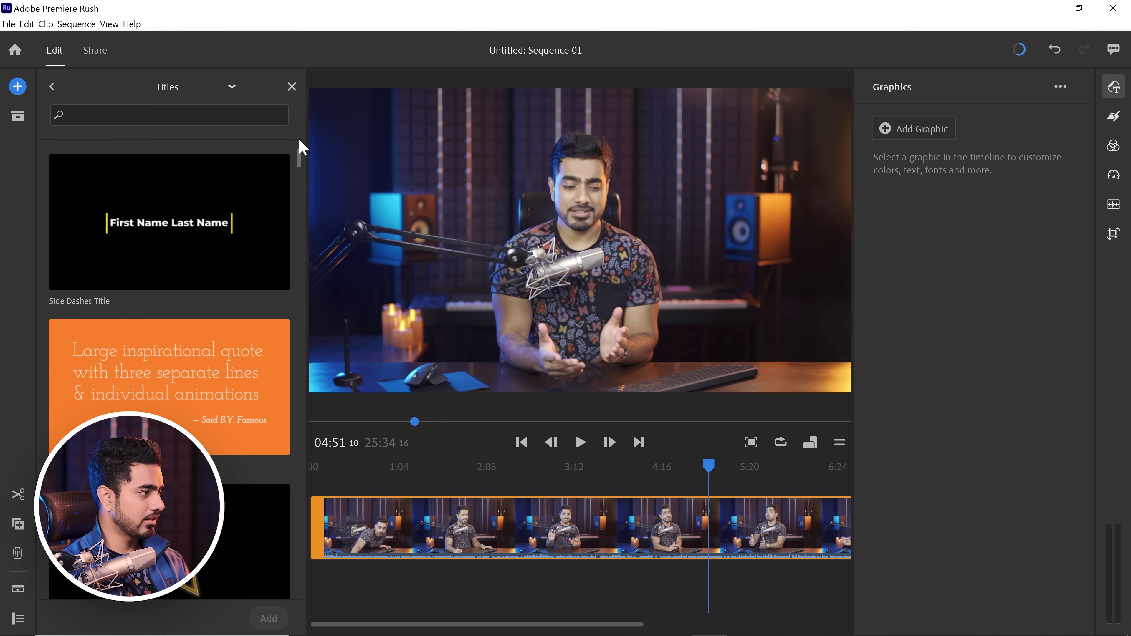
drag(297, 151, 298, 243)
click(205, 313)
drag(337, 374, 711, 490)
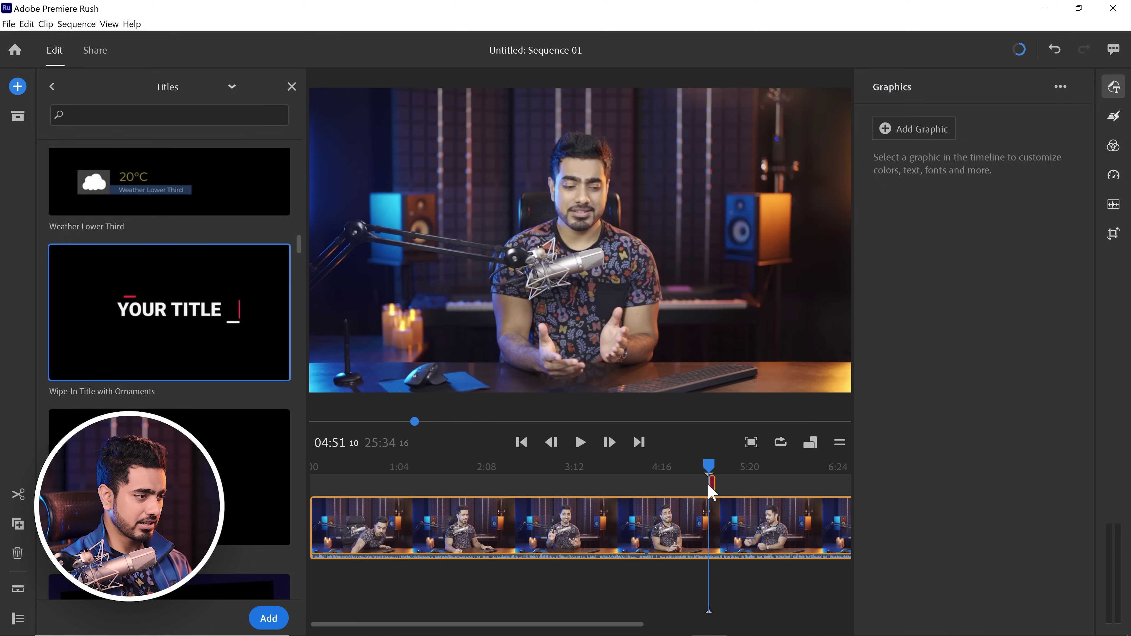
Step: Preview the title over the video and show its YOUR TITLE text settings
drag(711, 427, 709, 427)
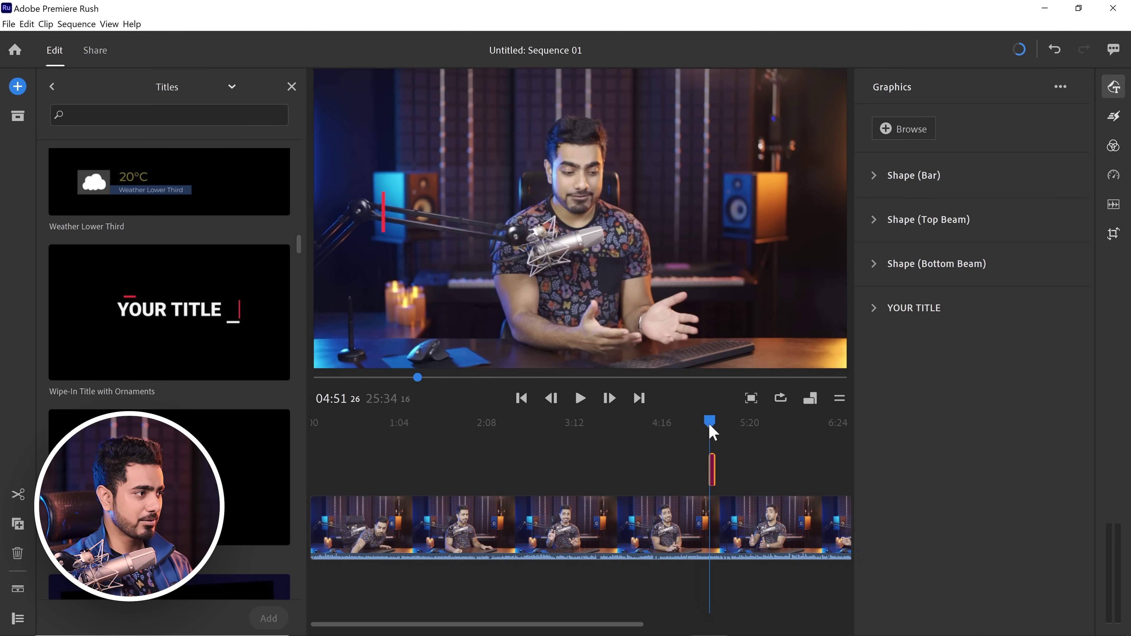
click(581, 398)
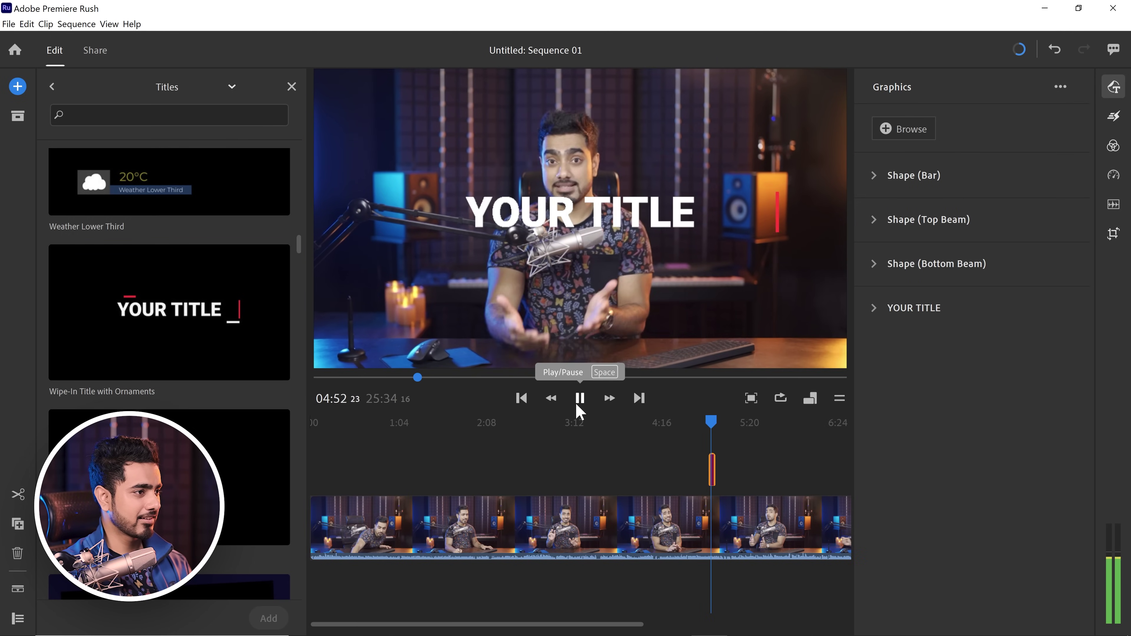
click(580, 397)
click(874, 176)
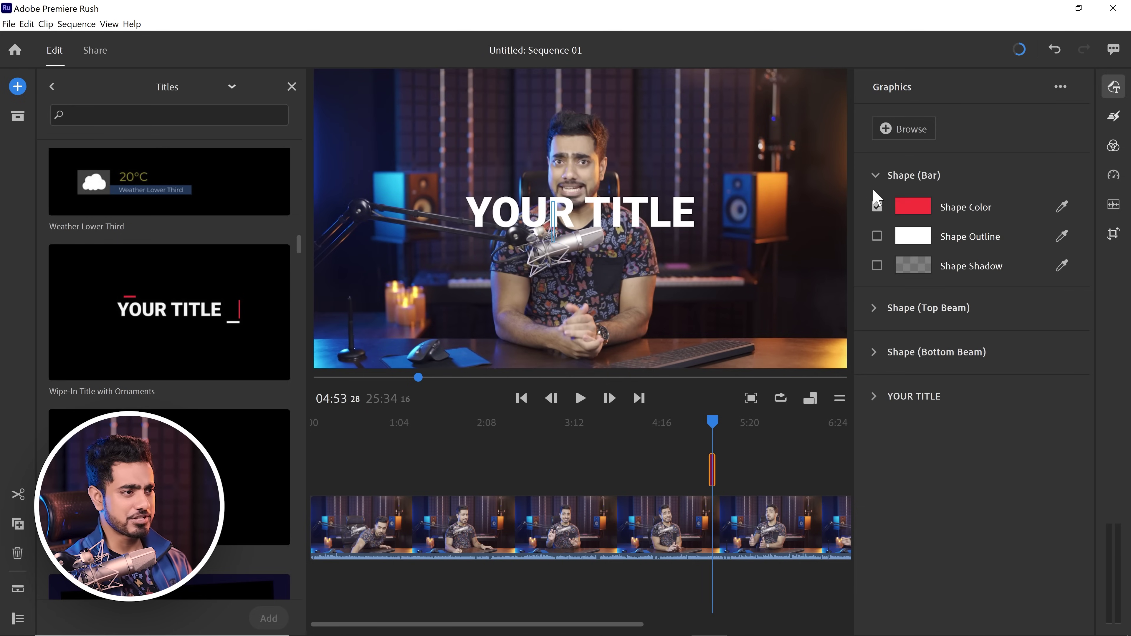
click(876, 177)
click(877, 308)
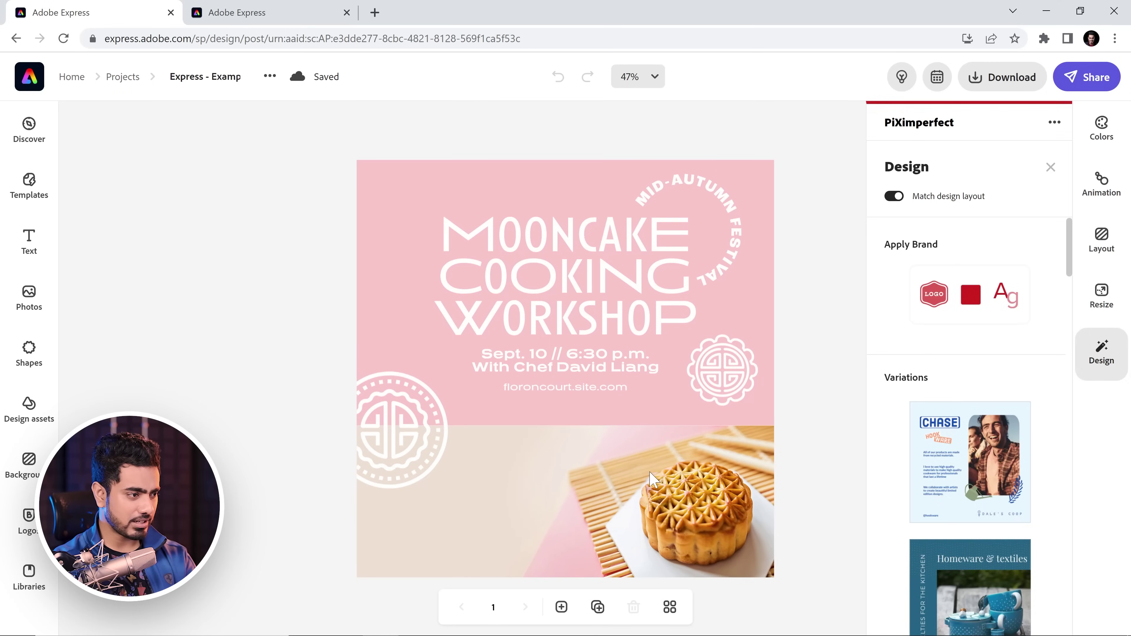
Step: Enable filters on the mooncake background photo, briefly trying Grayscale before returning to Duotone
click(653, 482)
click(1085, 473)
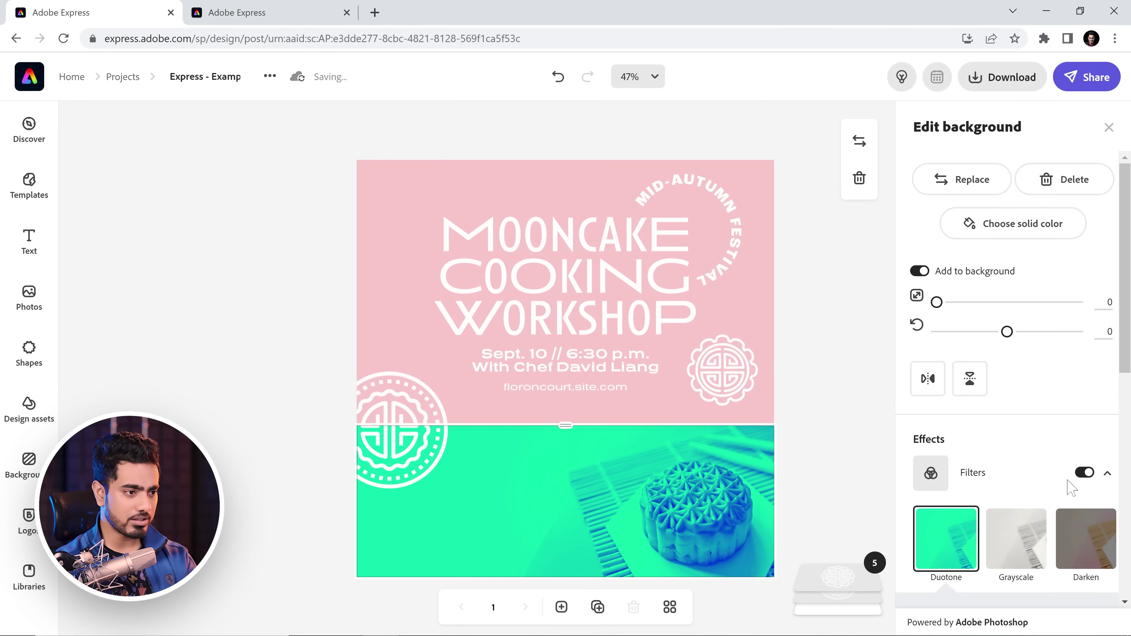
click(1017, 407)
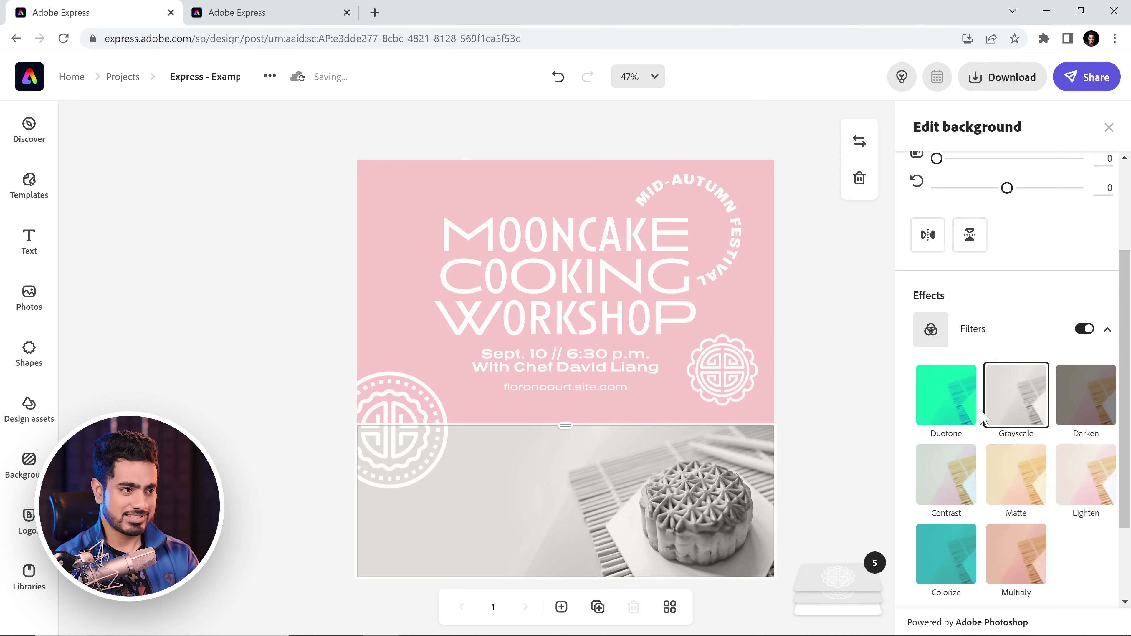
click(949, 412)
Step: Try several Duotone presets and a colour swap, ending on blue and cyan
scroll(1017, 438, down, 3)
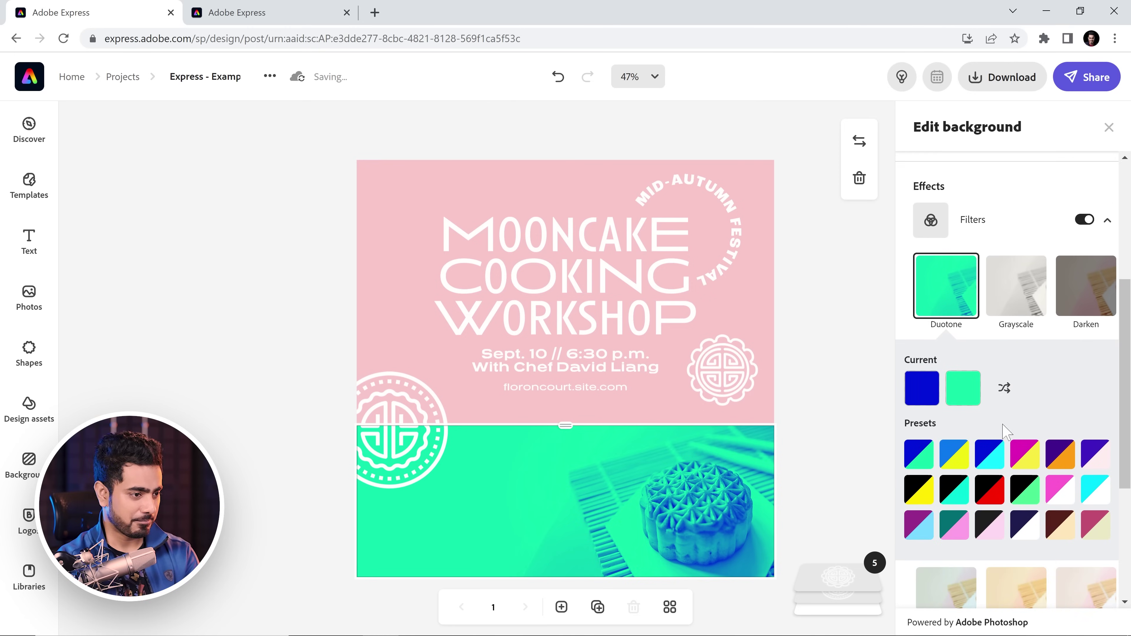
click(955, 442)
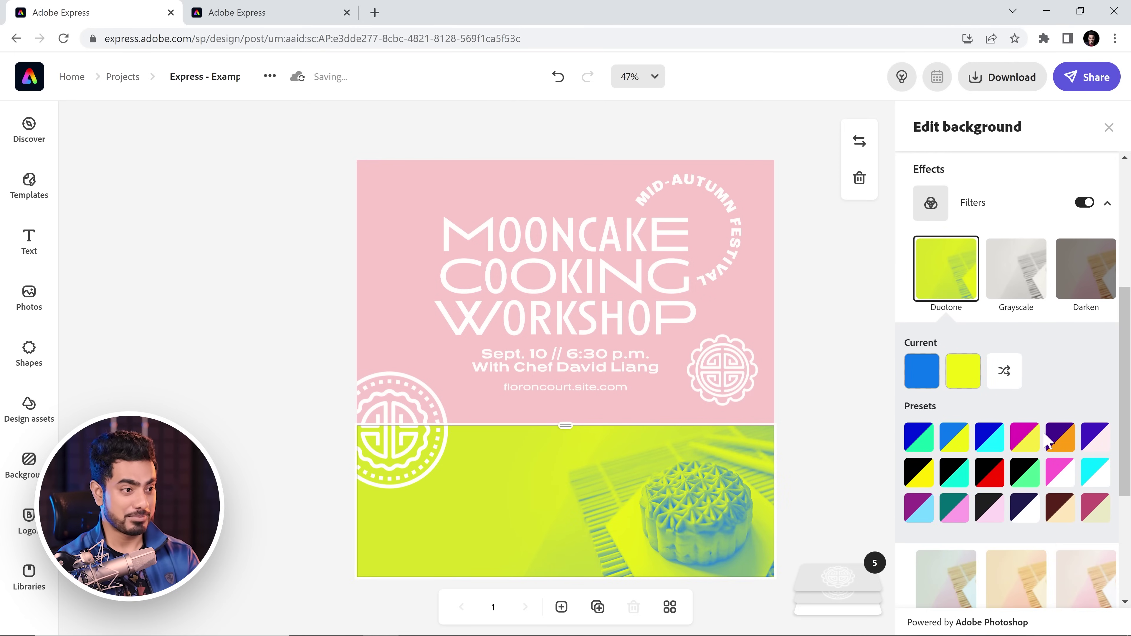
click(1060, 441)
click(1094, 439)
click(990, 476)
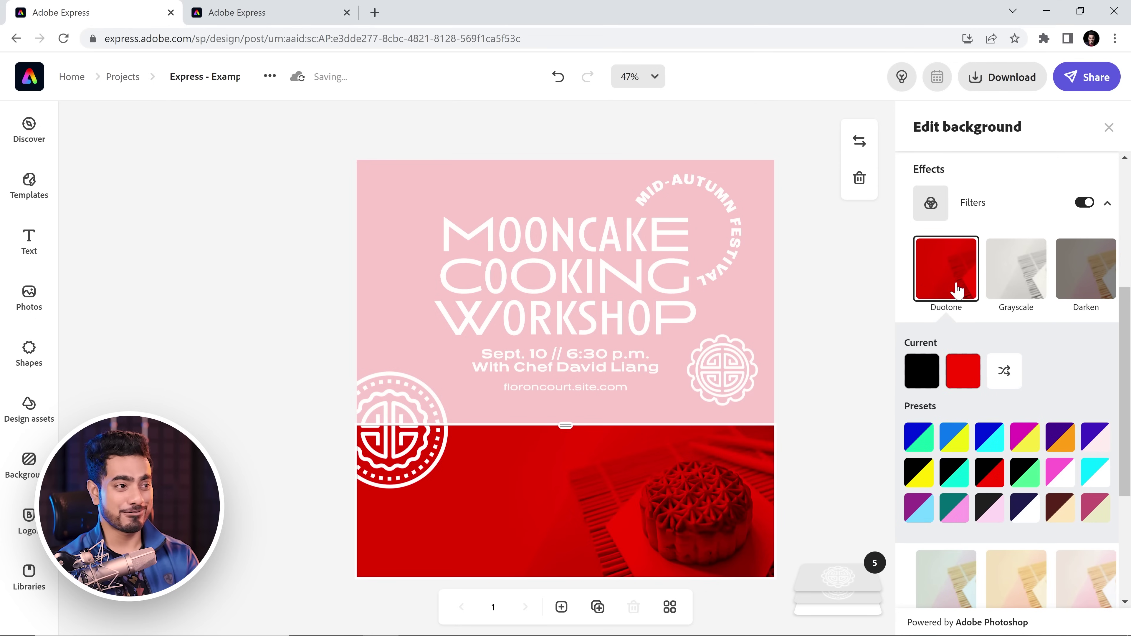
click(919, 438)
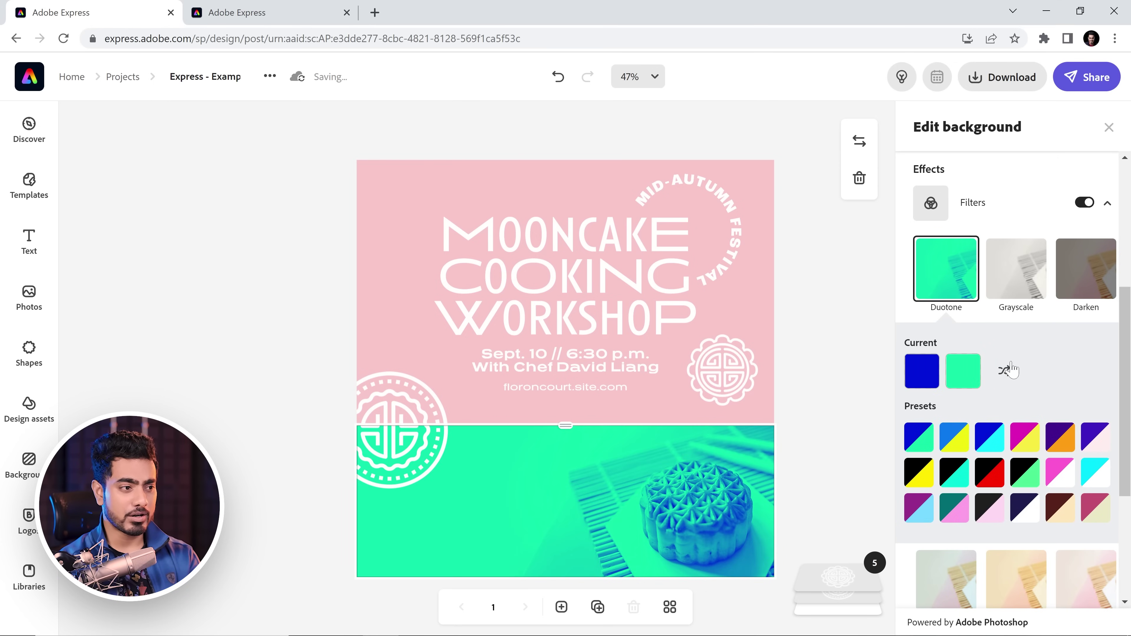
click(1004, 370)
click(1004, 371)
click(987, 440)
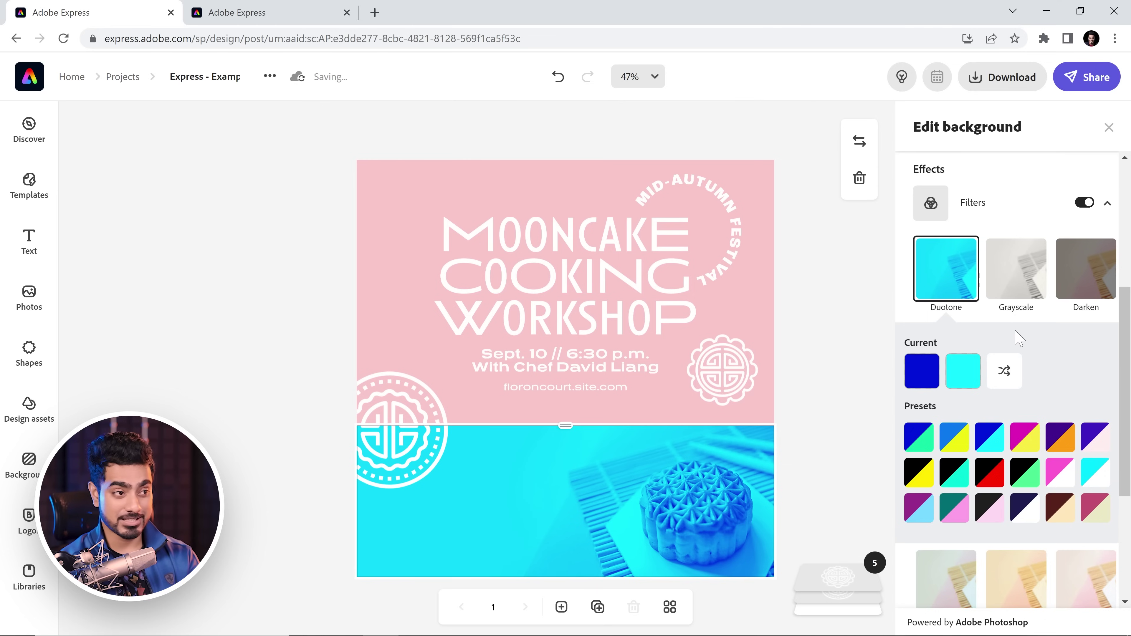
Step: Try the Grayscale, Darken and Contrast filters, shuffling through their variations
click(1018, 288)
click(1094, 298)
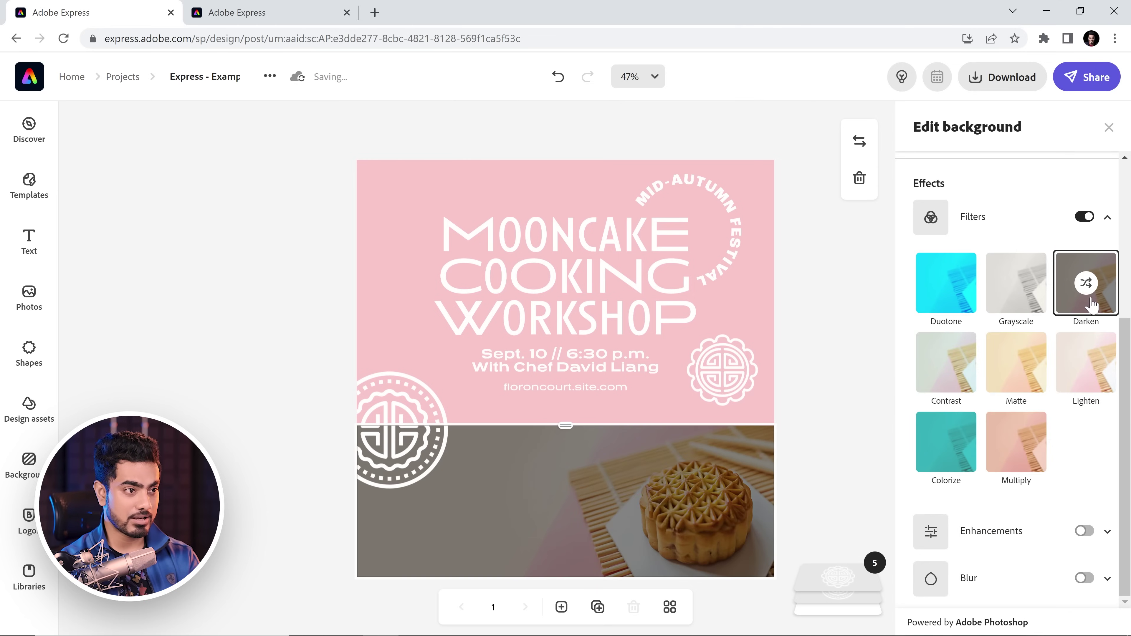
click(1086, 285)
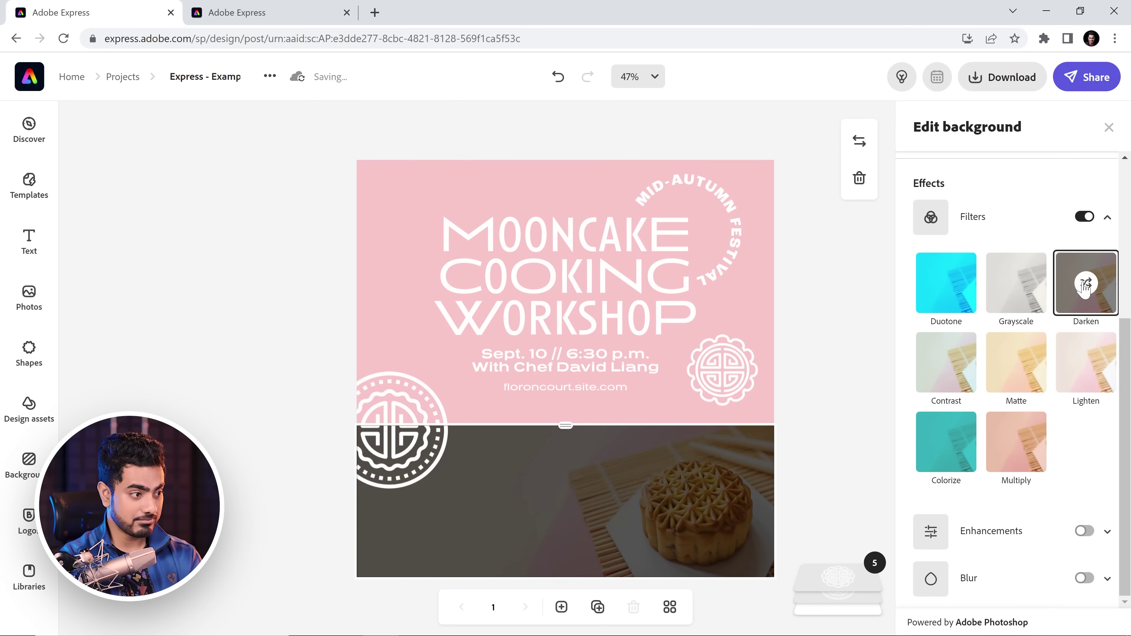
click(1086, 285)
click(1086, 286)
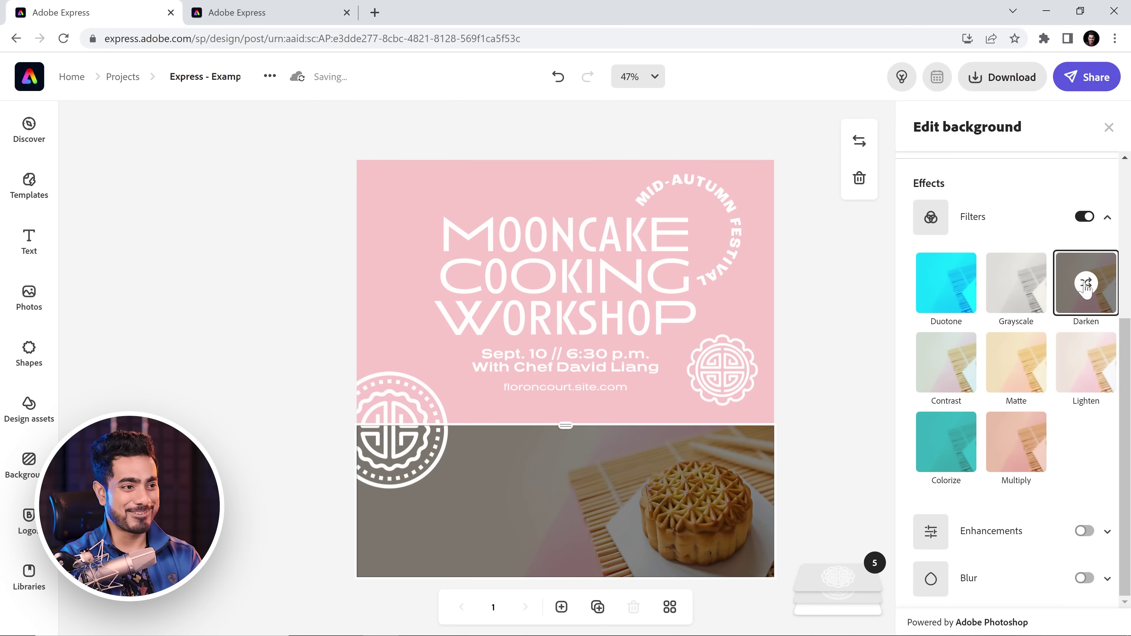
click(946, 375)
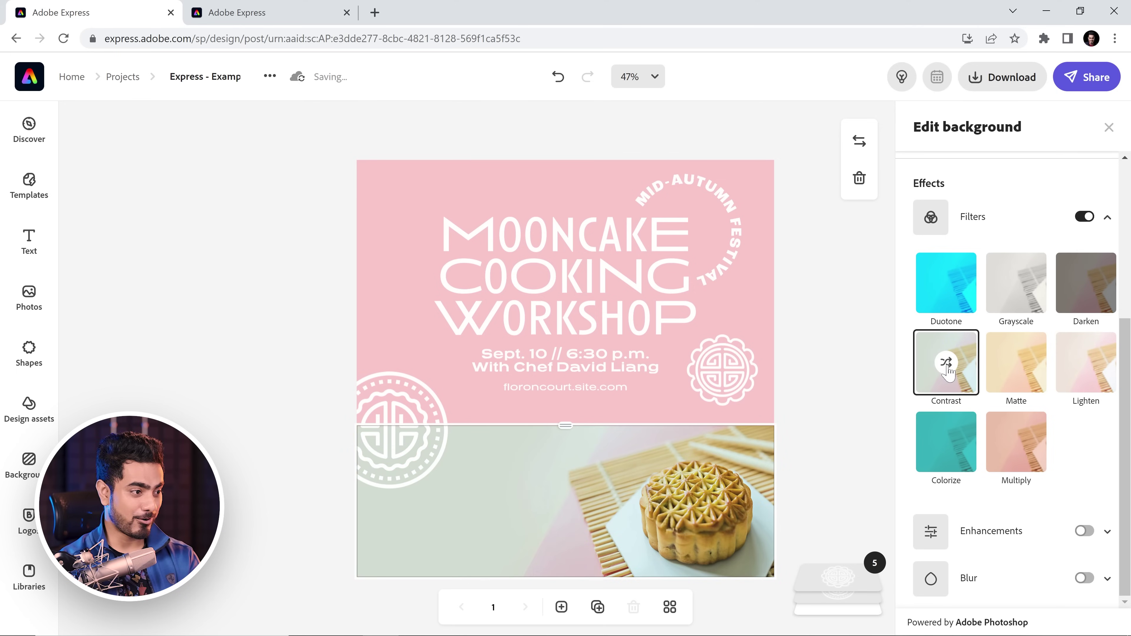
click(946, 363)
click(946, 363)
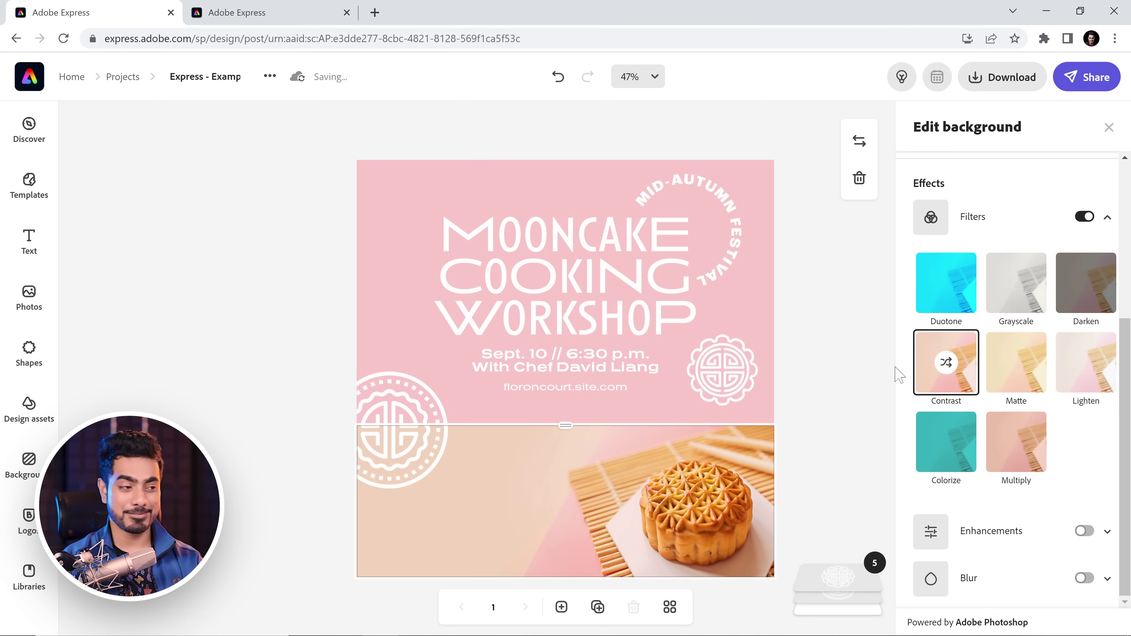
Step: Switch to the Colorize filter and shuffle its tint to teal
click(941, 446)
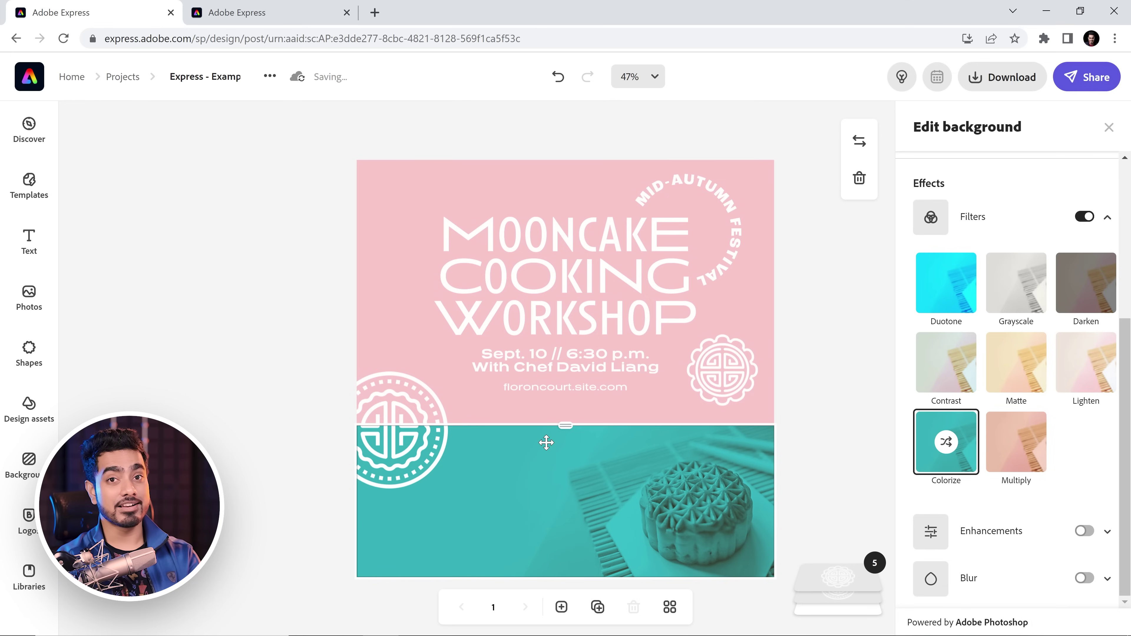
click(945, 450)
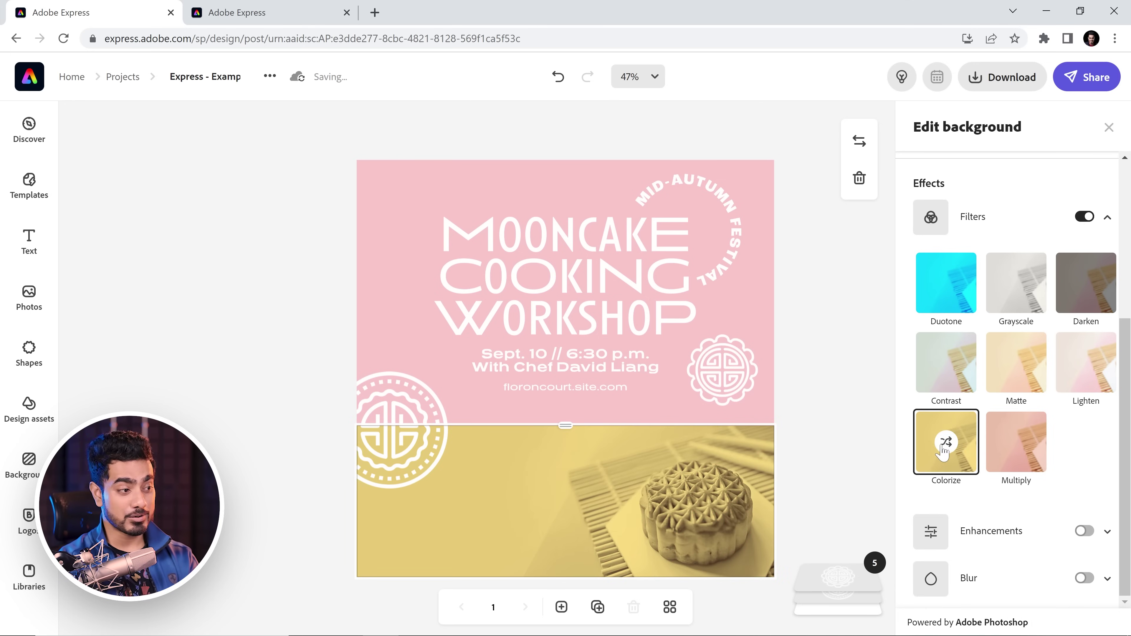
click(943, 452)
click(942, 451)
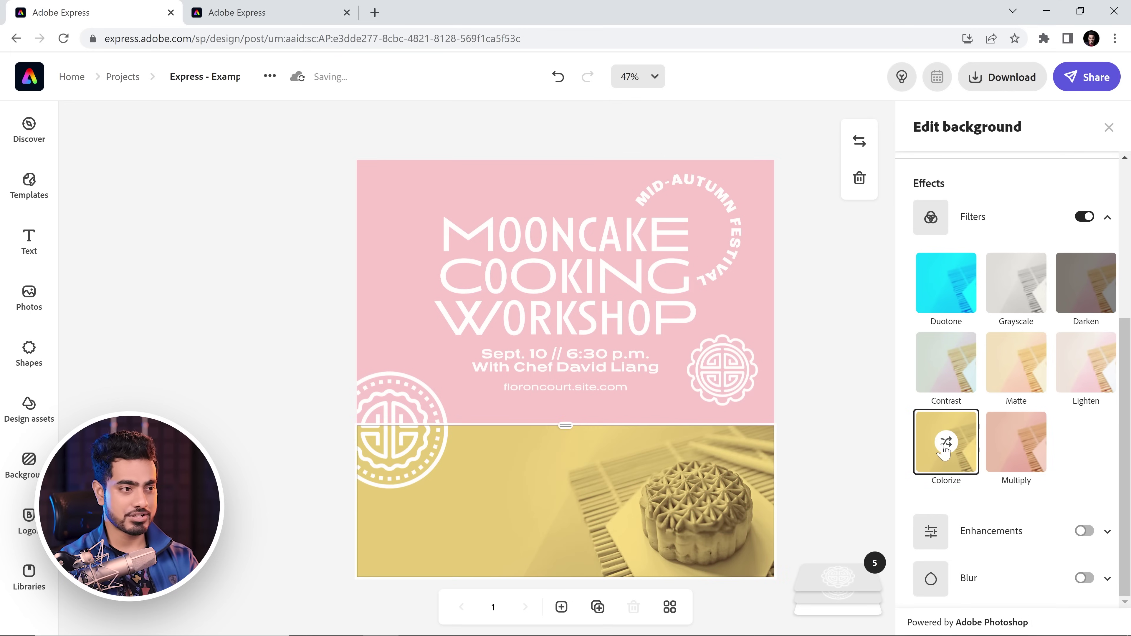
click(942, 451)
Step: Search the colour palettes for "food", then apply and shuffle the first palette across the poster
click(1108, 127)
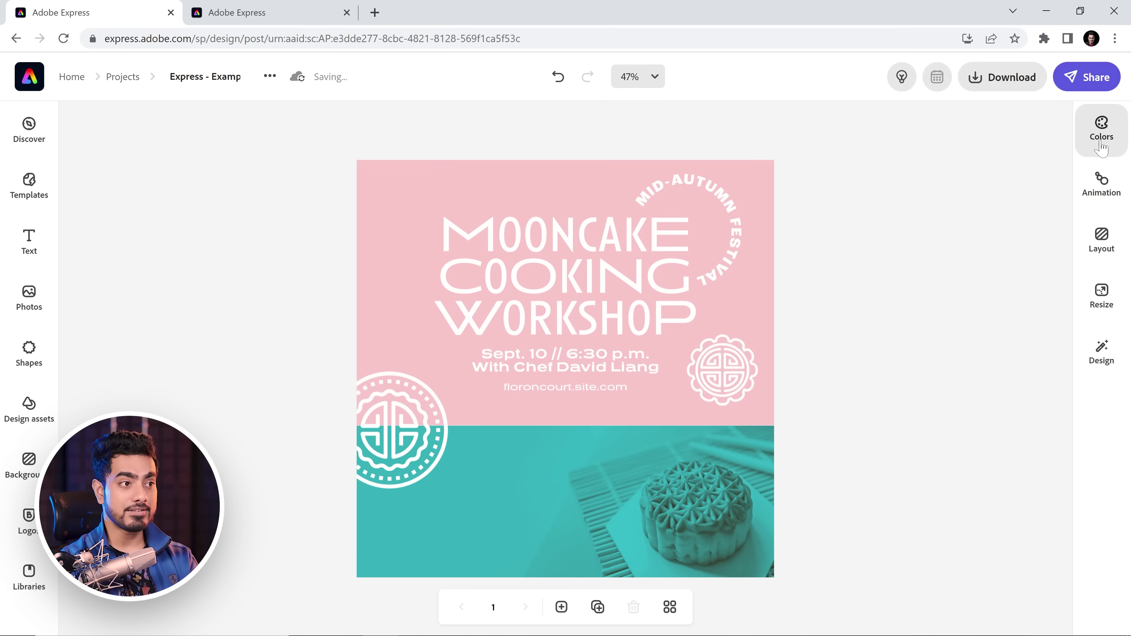
click(1100, 142)
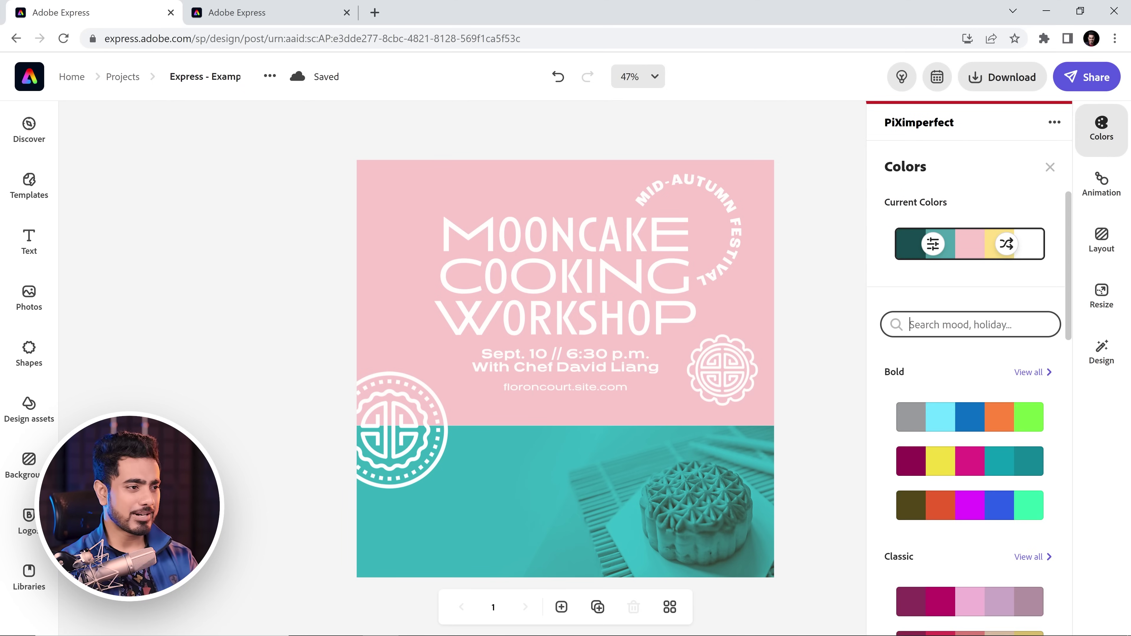
text(food)
key(Return)
click(970, 421)
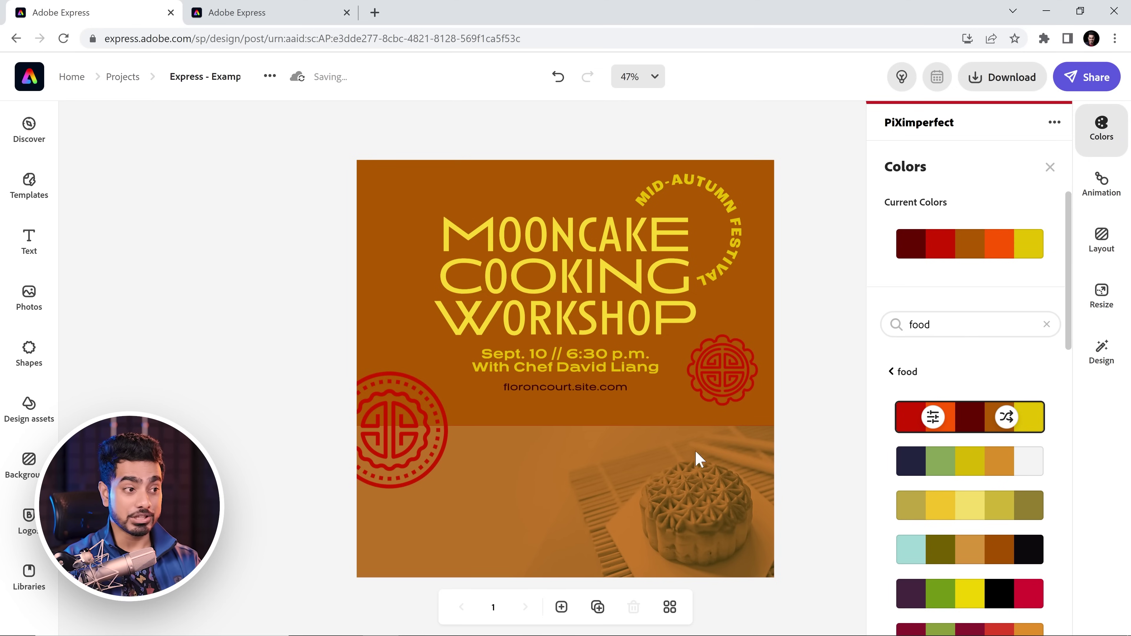
click(1005, 419)
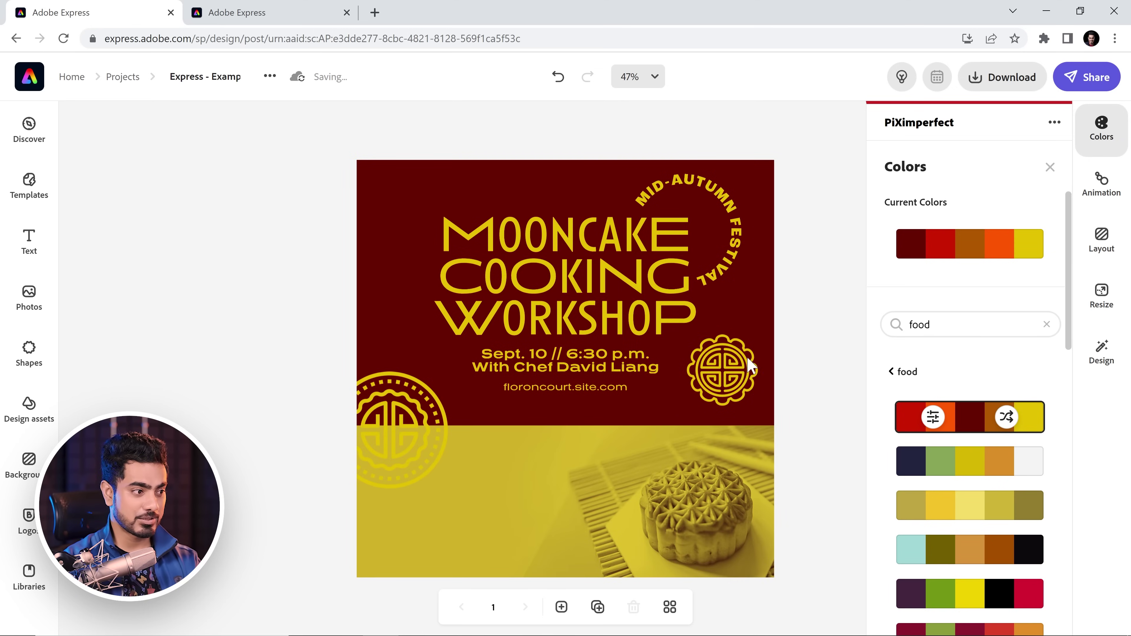
Step: Shuffle the background photo's Colorize filter until the mooncake photo takes a yellow tint
click(739, 454)
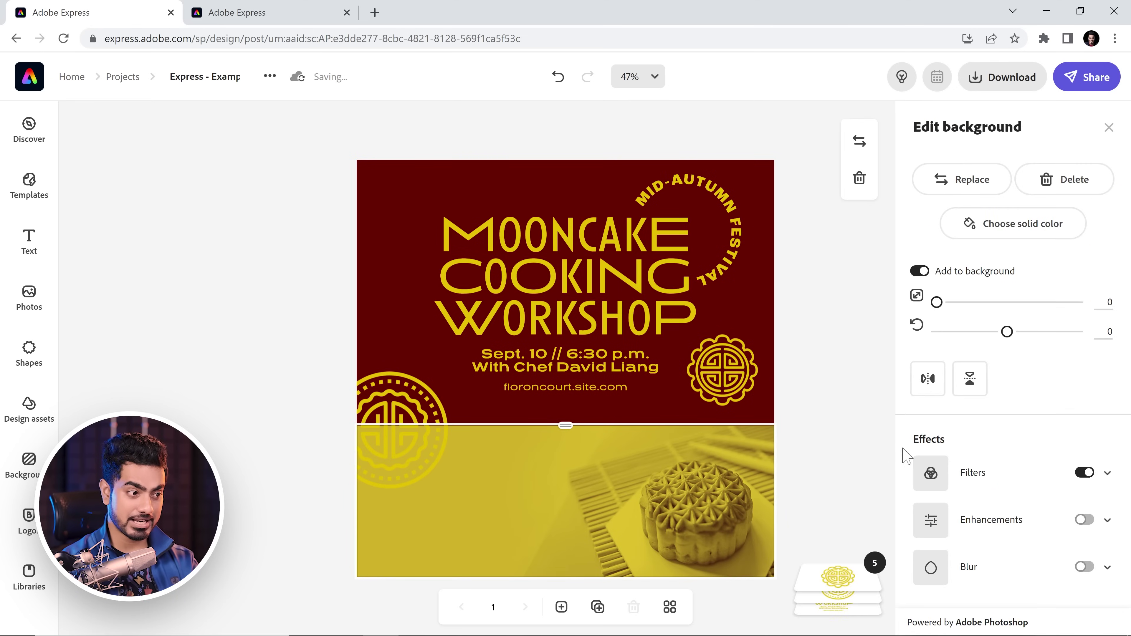
click(1107, 473)
scroll(1017, 472, down, 5)
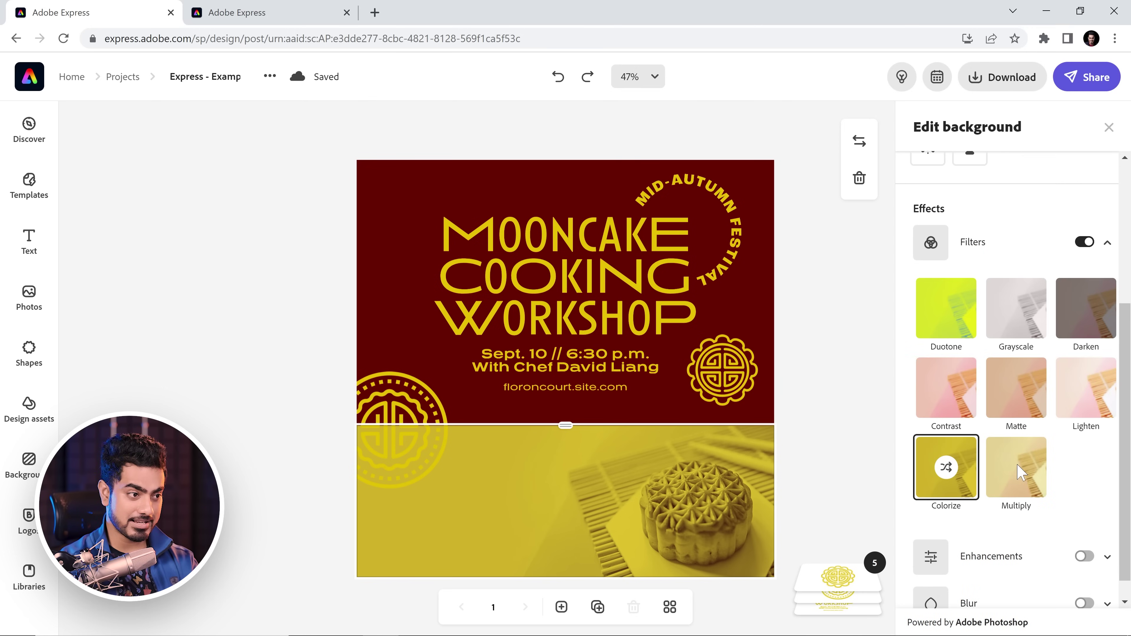
click(946, 468)
click(946, 468)
click(947, 468)
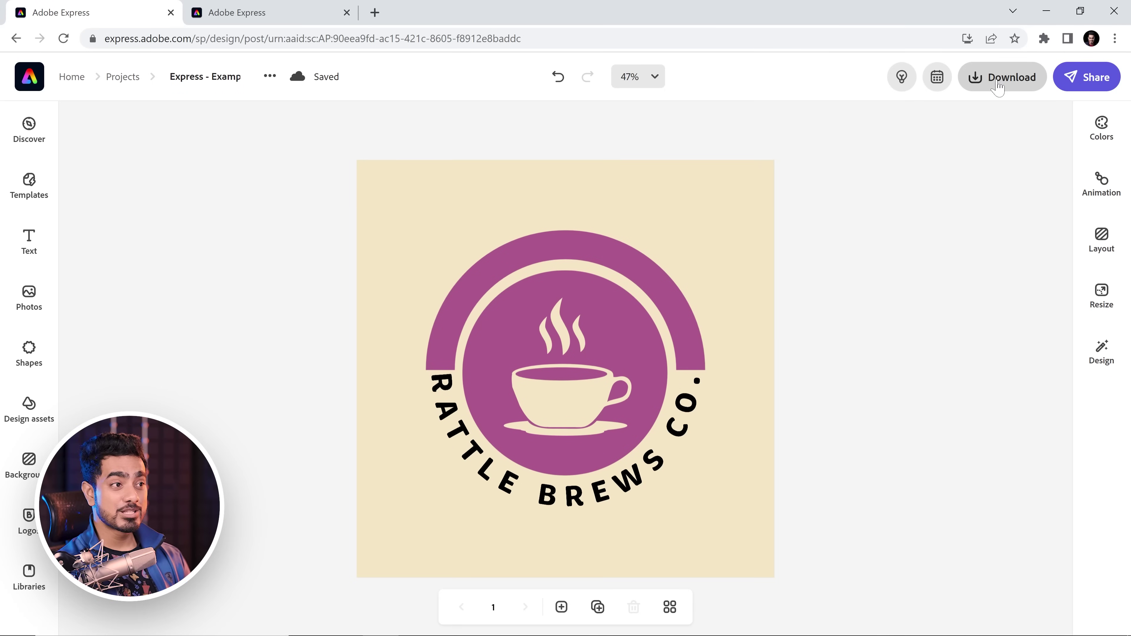
Step: Download the Rattle Brews logo as a PNG with a transparent background
click(996, 85)
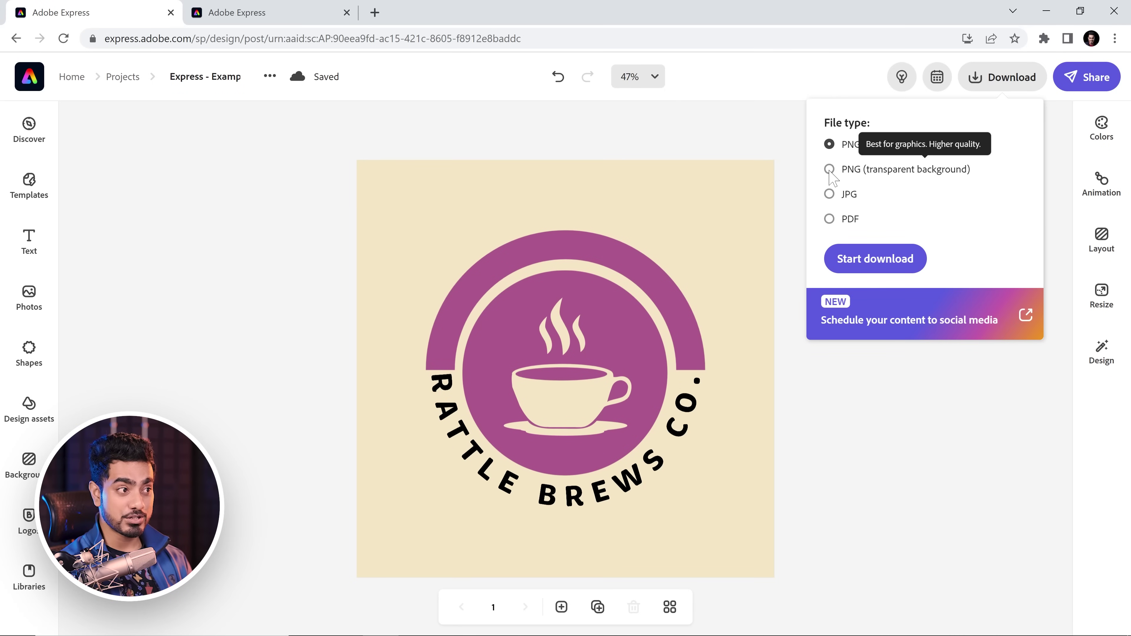
click(830, 171)
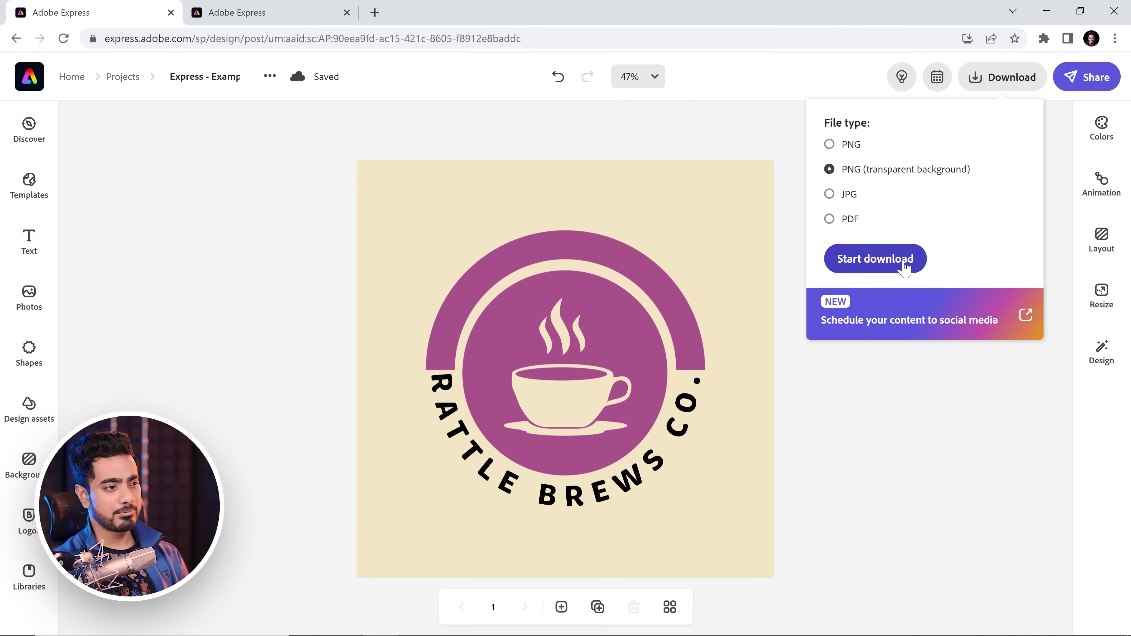
click(885, 262)
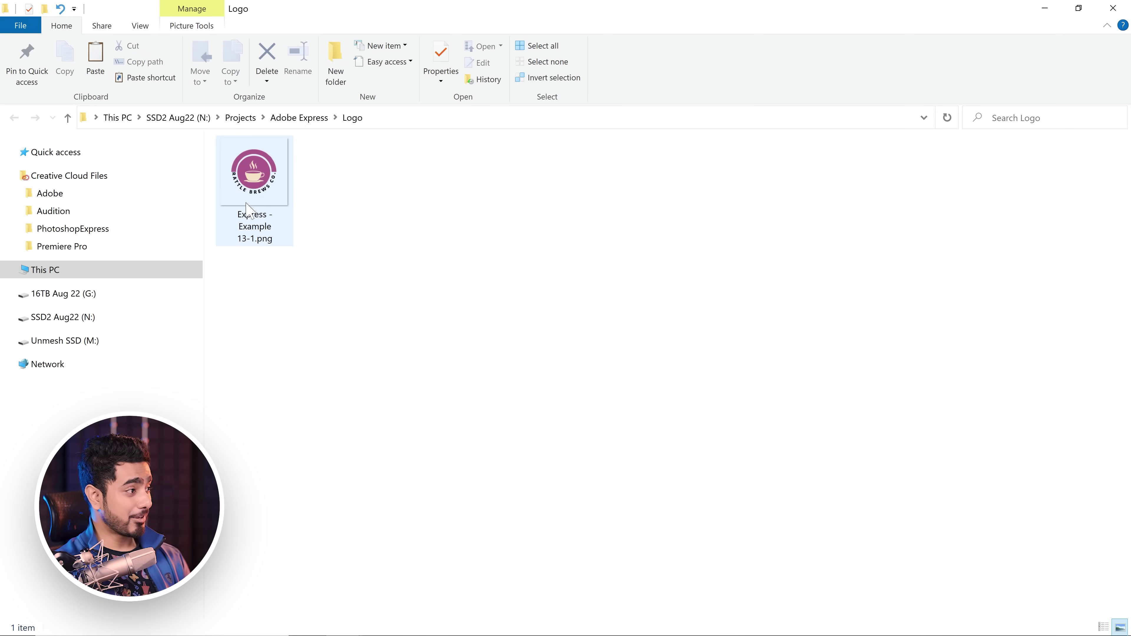
Step: Preview Express - Example 13-1.png, open it in Photoshop, then select the poster's ALIGNMENTS heading
double_click(252, 196)
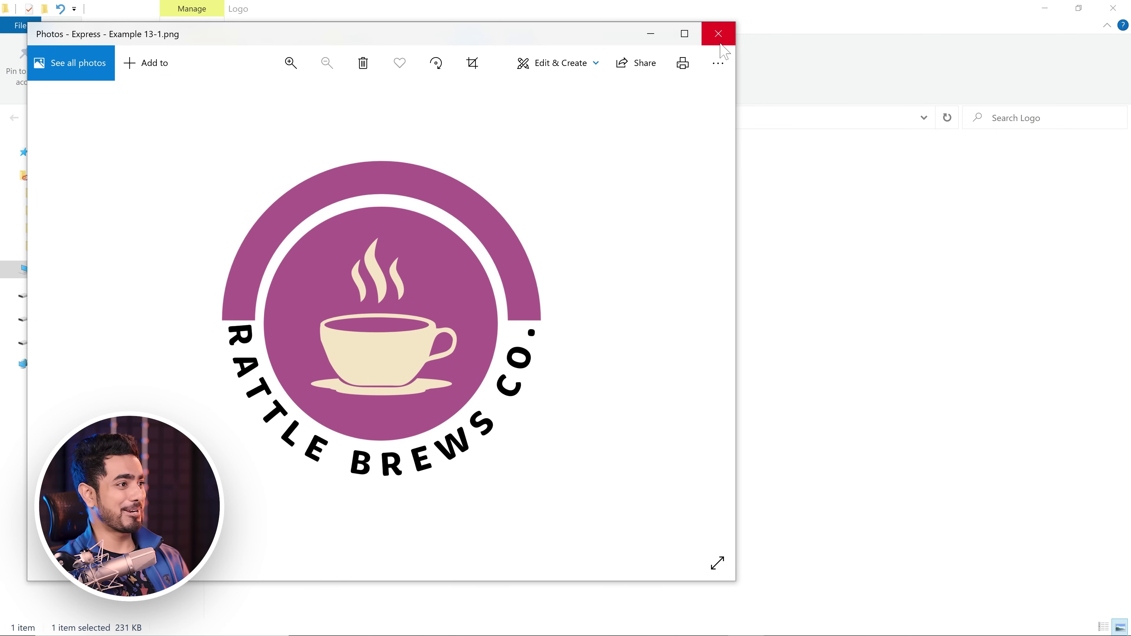
click(719, 34)
drag(267, 213, 398, 64)
click(762, 169)
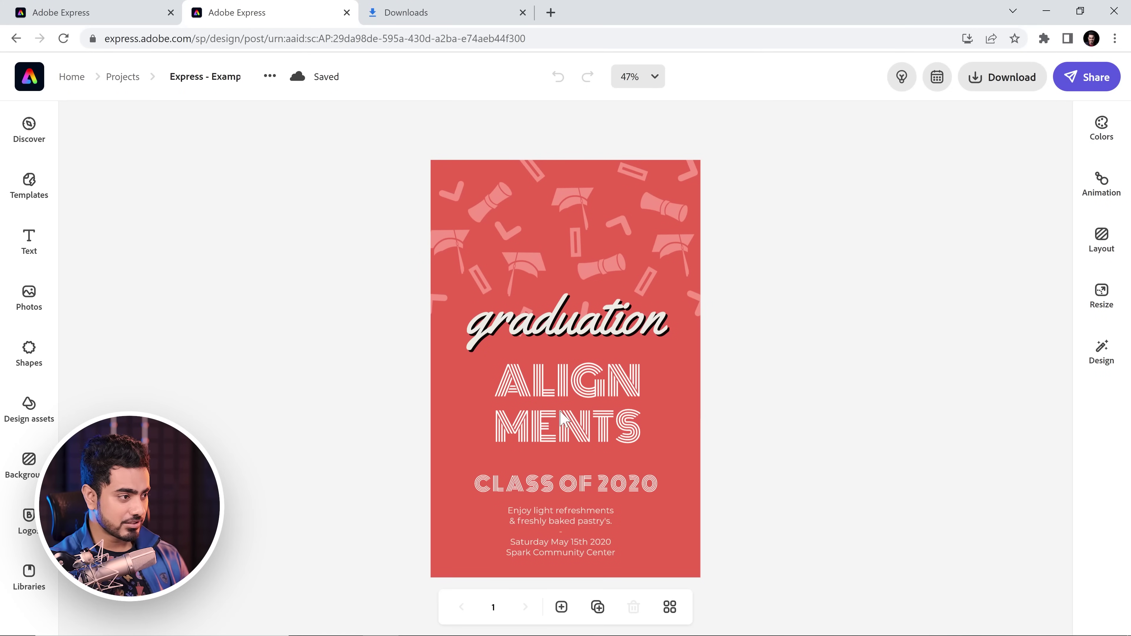
click(564, 379)
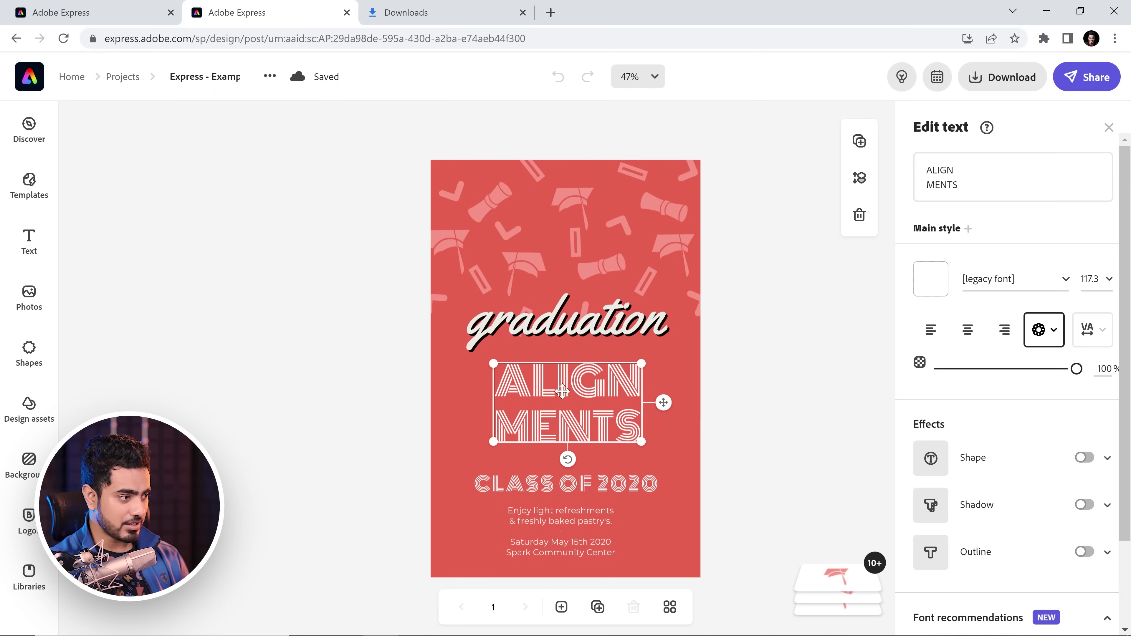
Step: Apply a Magic text layout to the heading and retype it as OPEN HOUSE
click(1055, 332)
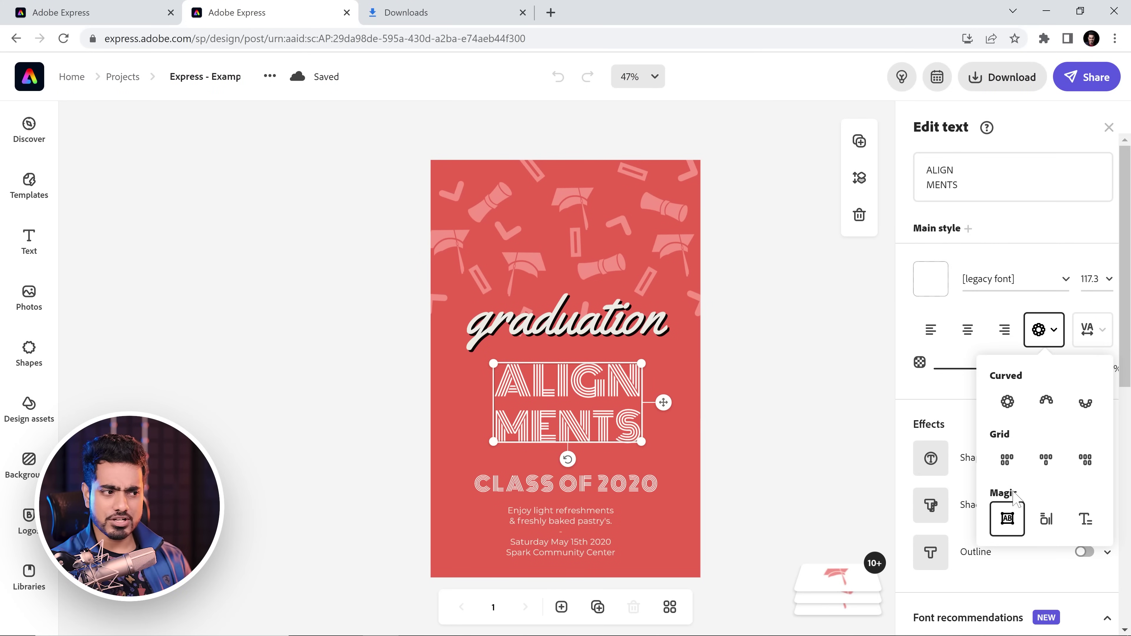
click(1008, 520)
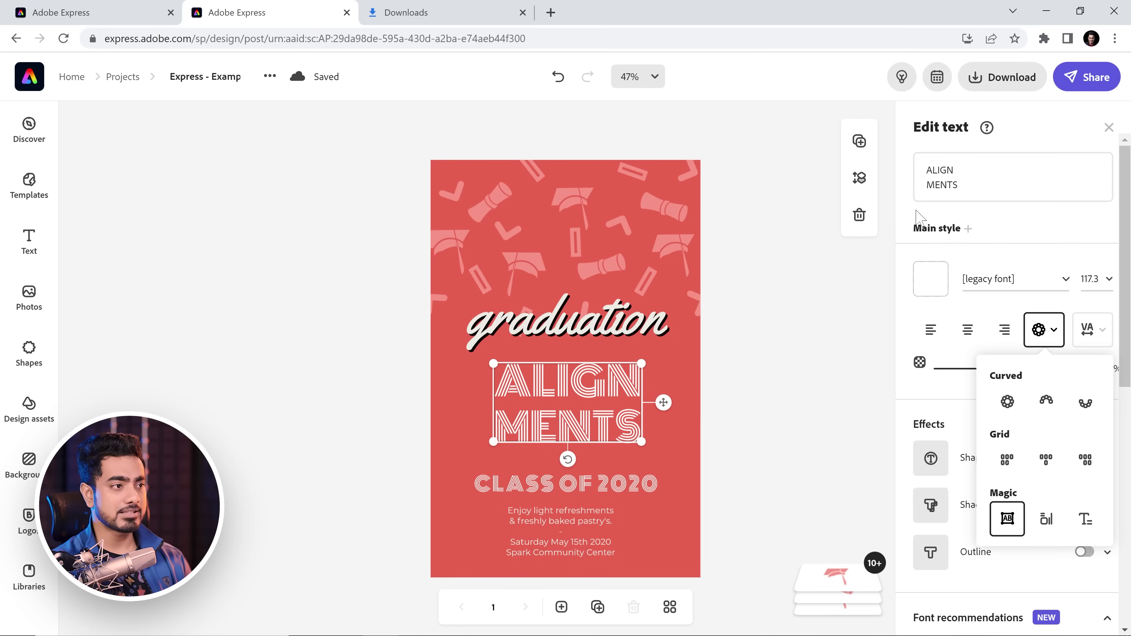
text(OPEN )
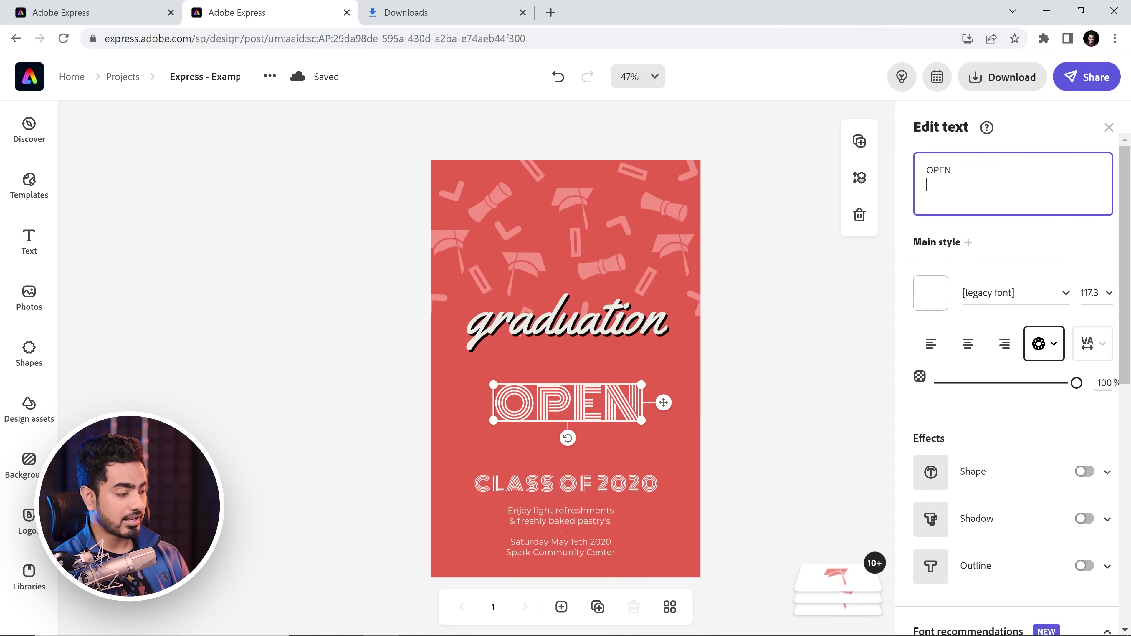
text(HOUSE)
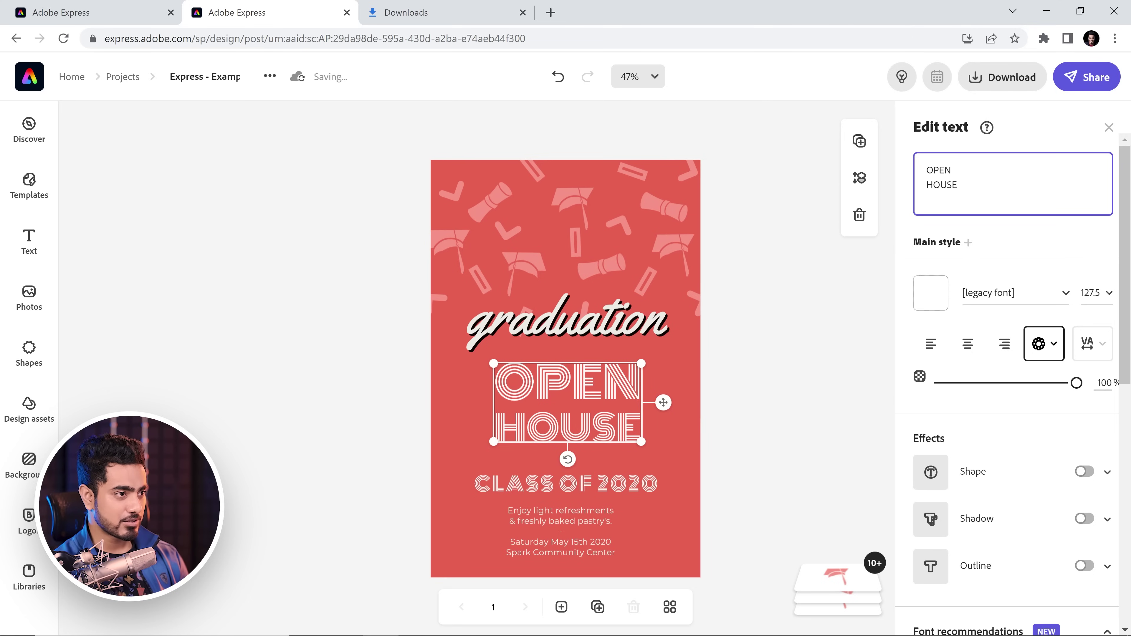
text(E)
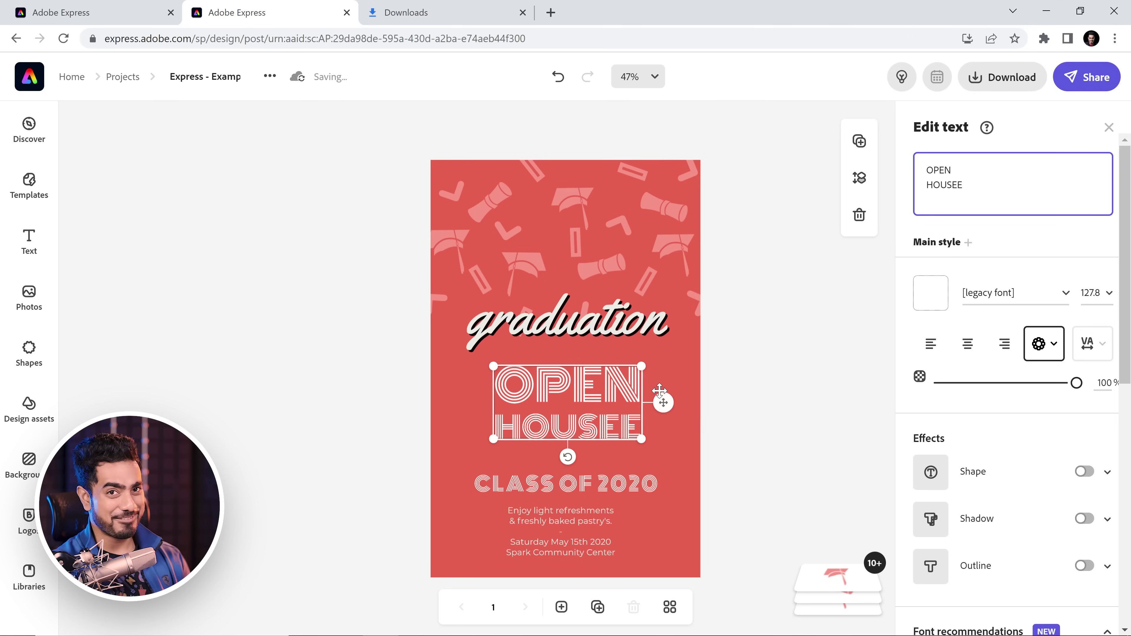
key(BackSpace)
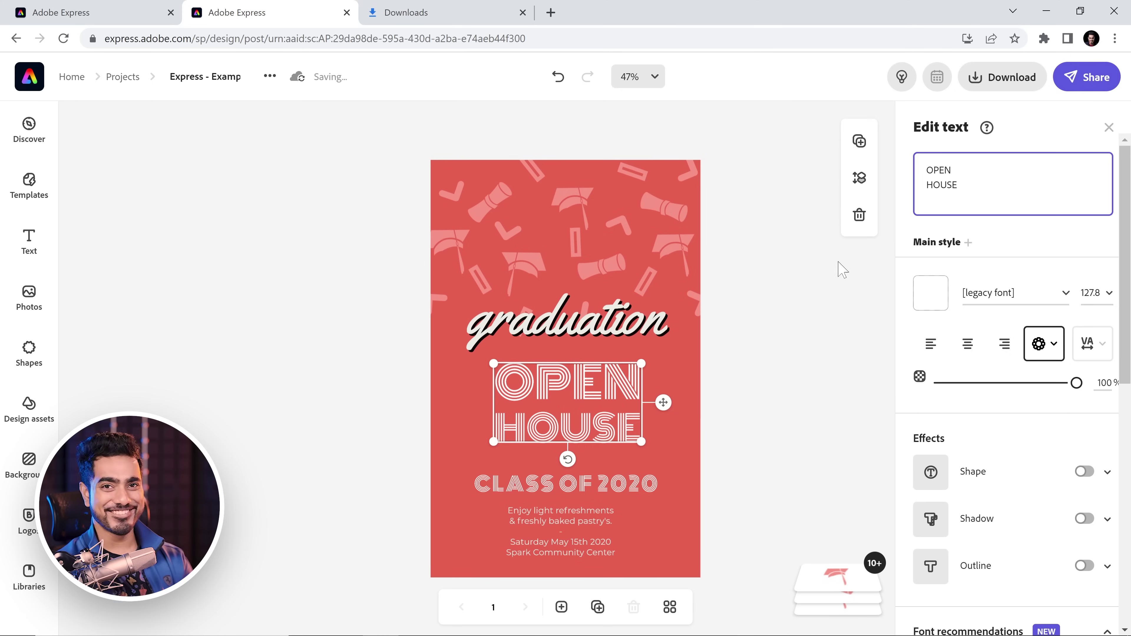
Step: Try vertical-OPEN, large-O and spaced Grid layouts, then return the heading to a Magic layout
click(1041, 344)
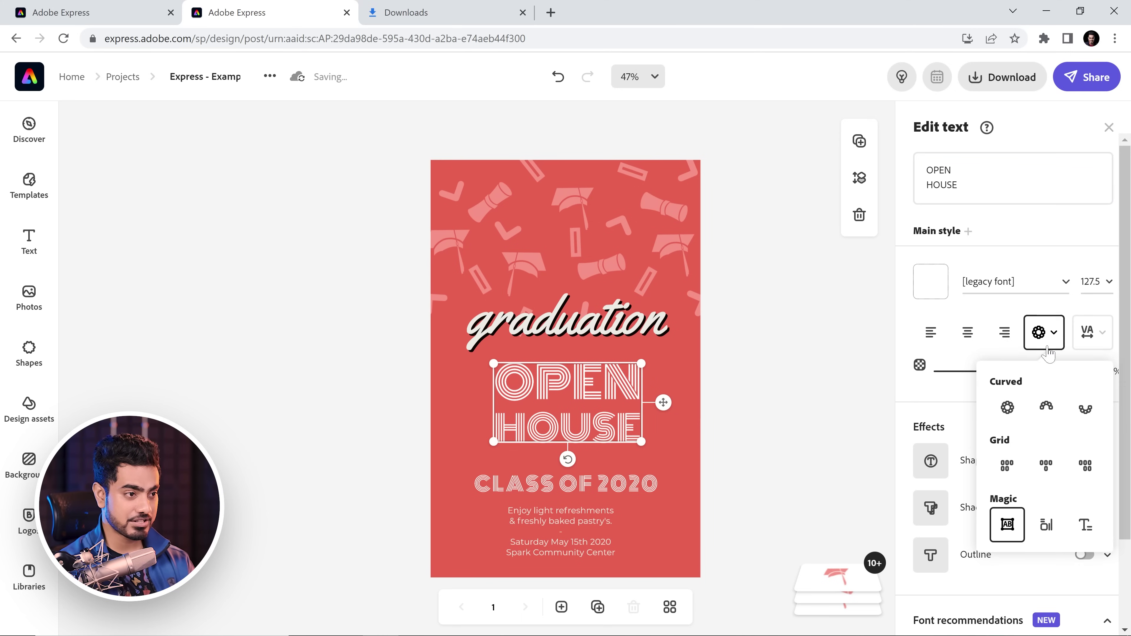
click(1053, 527)
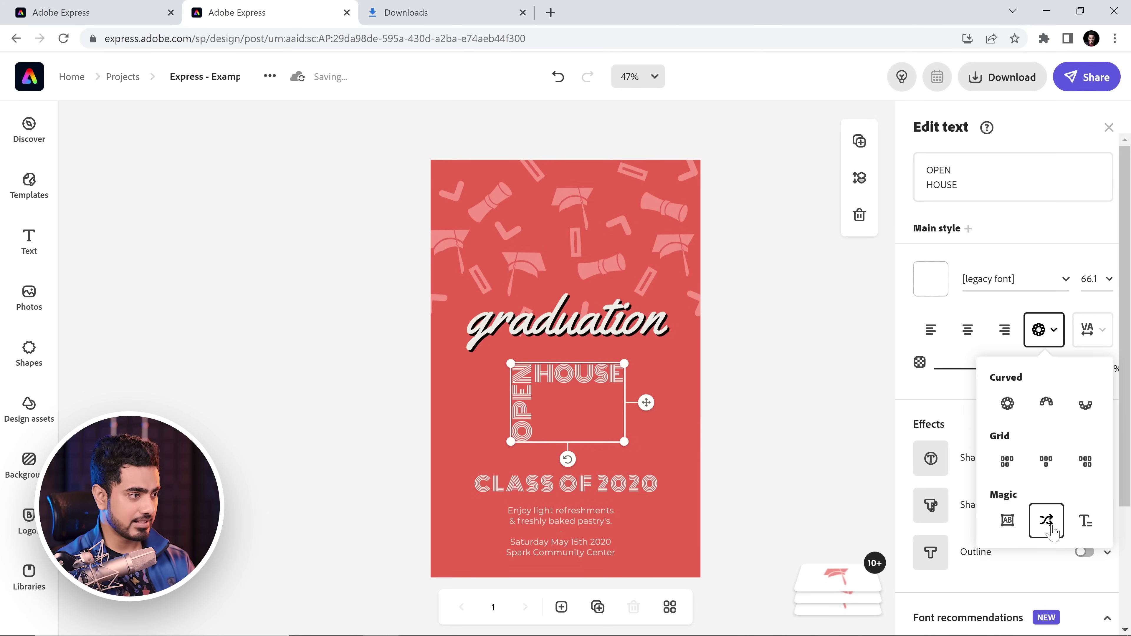
click(1087, 529)
click(1008, 462)
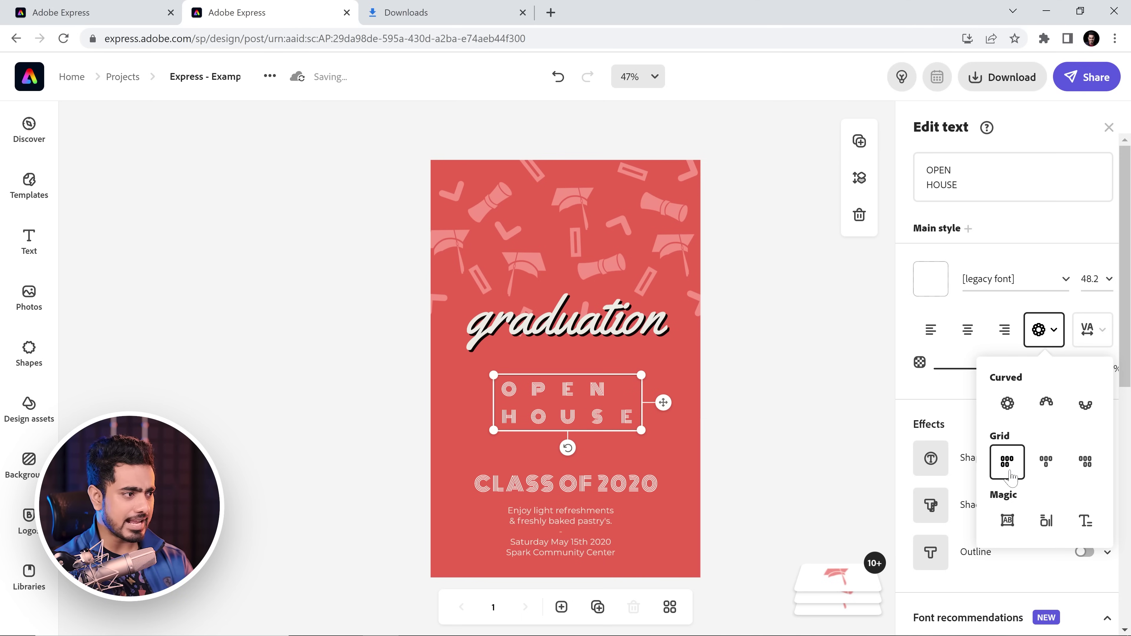
click(1008, 521)
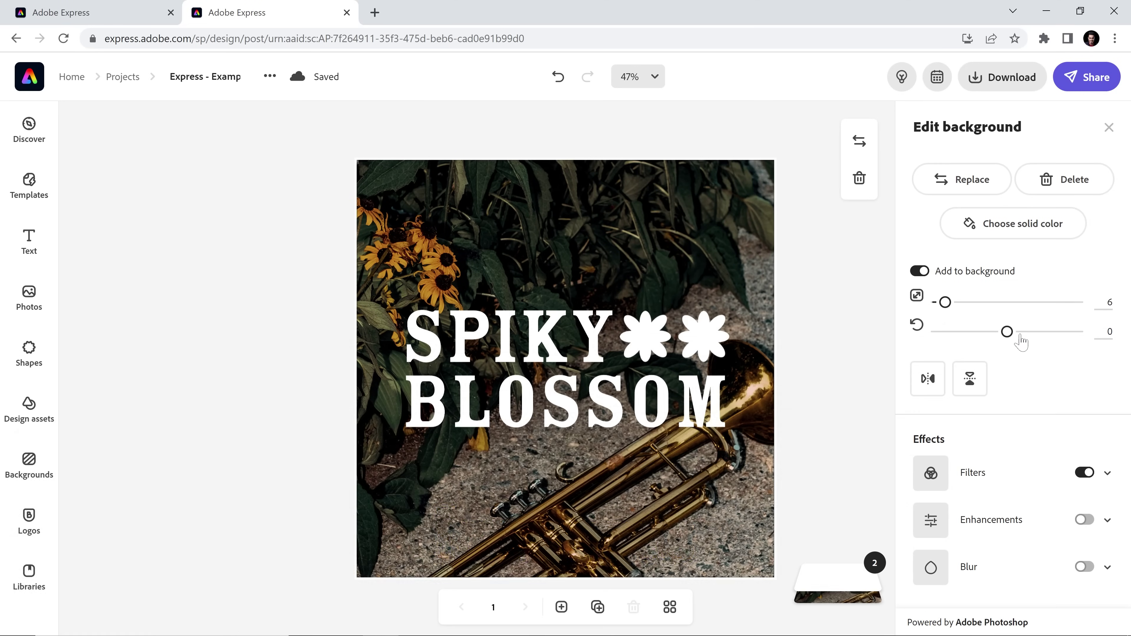
Step: Set the background photo's zoom to 4 and its rotation to -60
drag(945, 302, 936, 303)
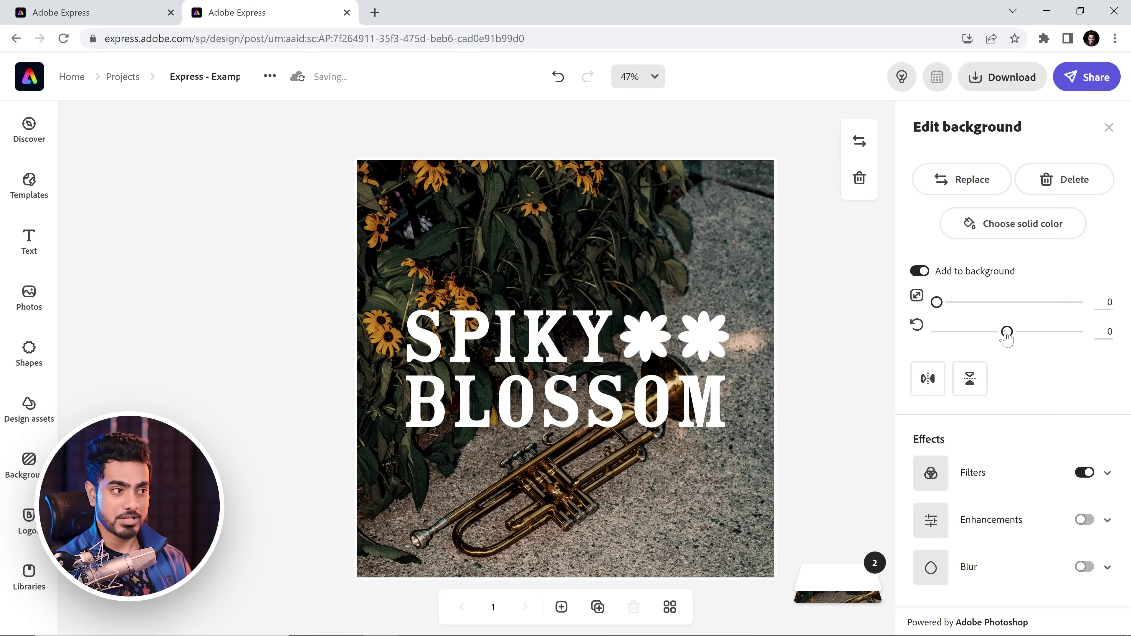
drag(1006, 331, 1089, 340)
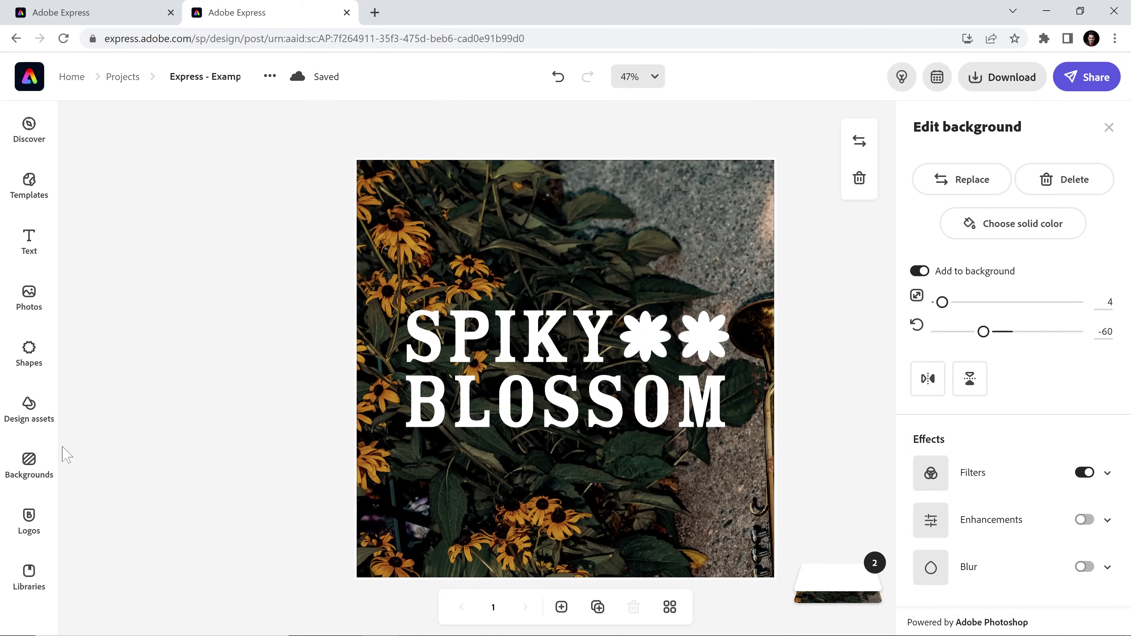
Step: Replace the flower photo background with the pink Space nebula image from the Backgrounds library
click(44, 468)
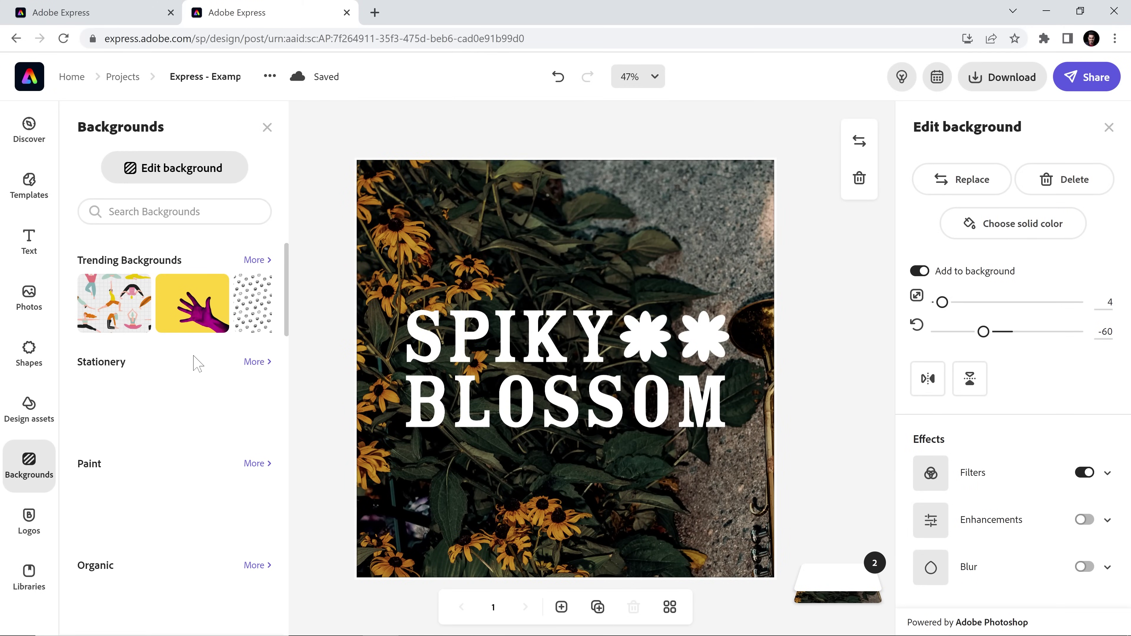
scroll(195, 361, down, 2)
scroll(195, 361, down, 10)
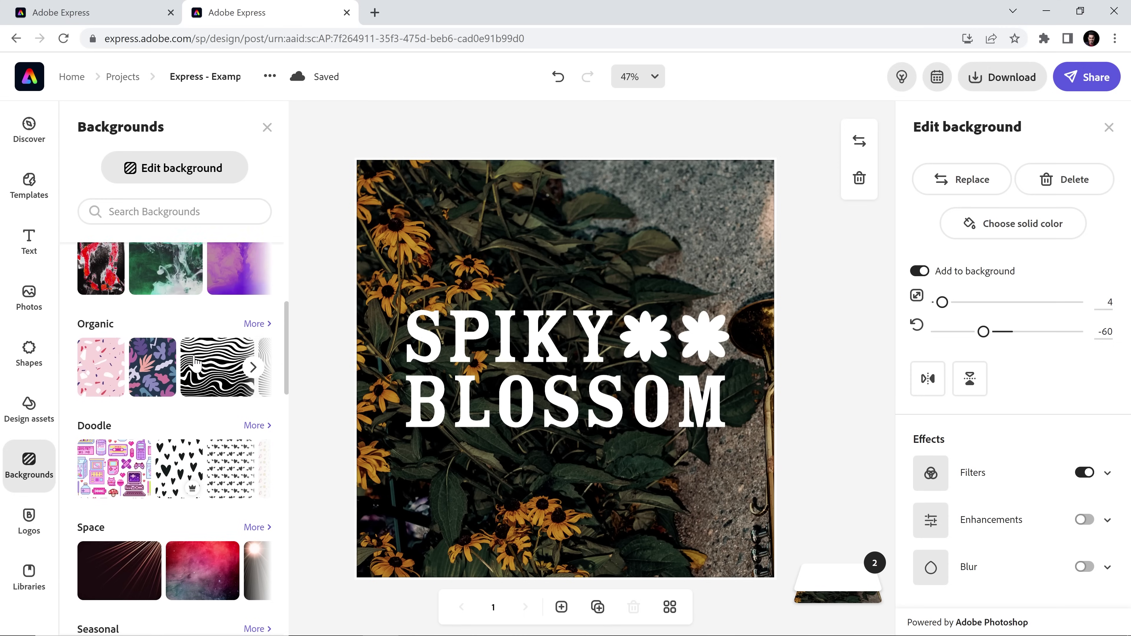
scroll(195, 361, down, 2)
scroll(178, 426, up, 12)
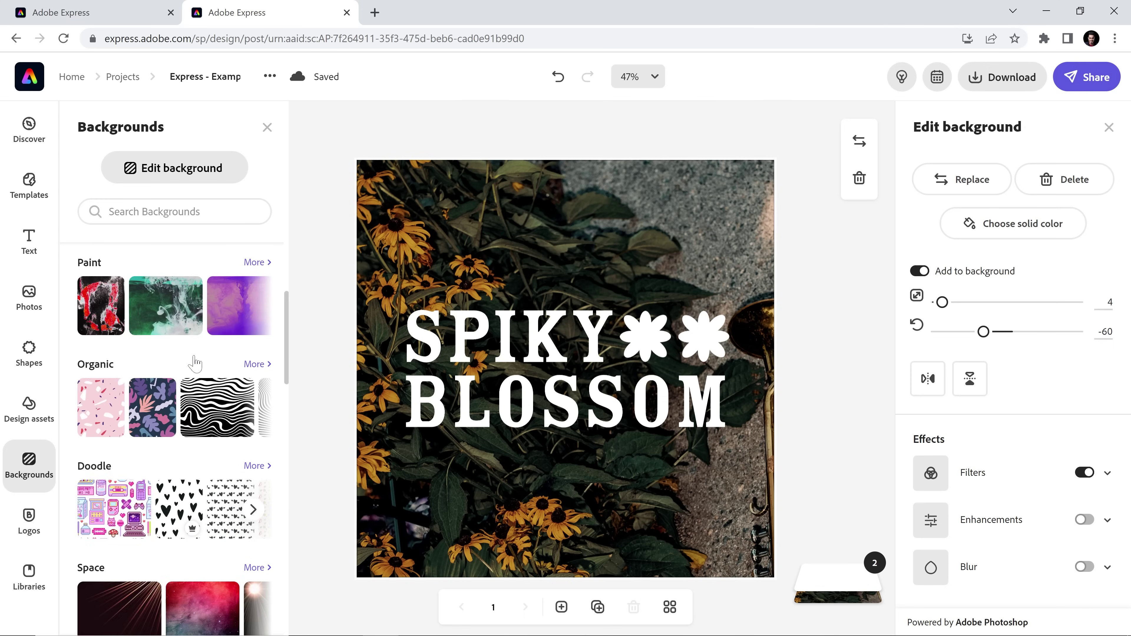
scroll(167, 419, down, 10)
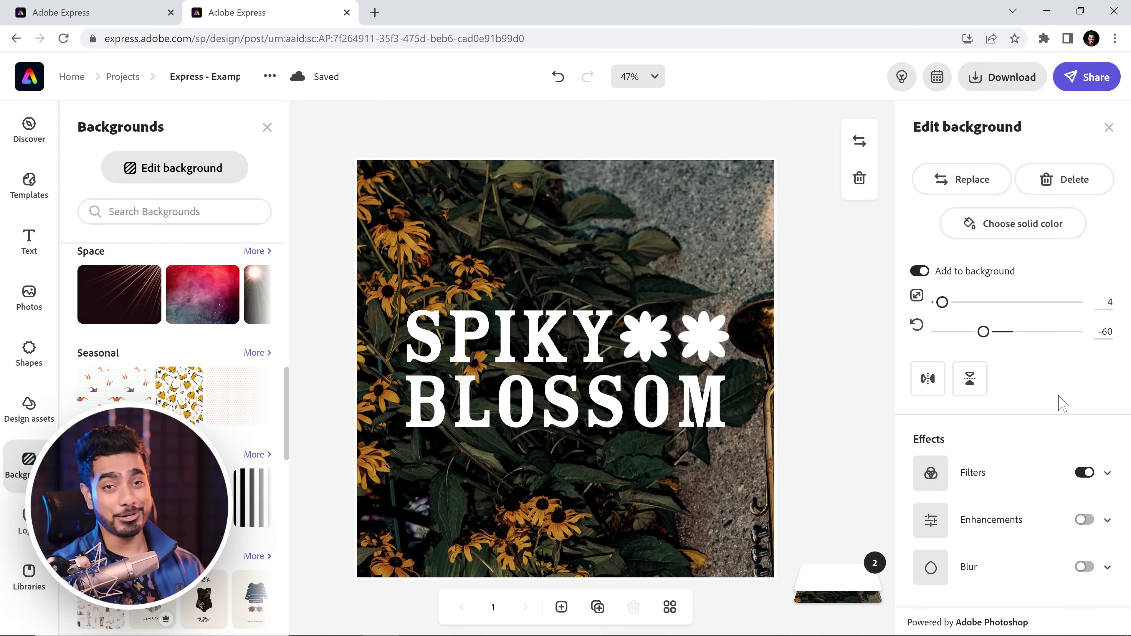
click(1107, 474)
scroll(1028, 418, down, 4)
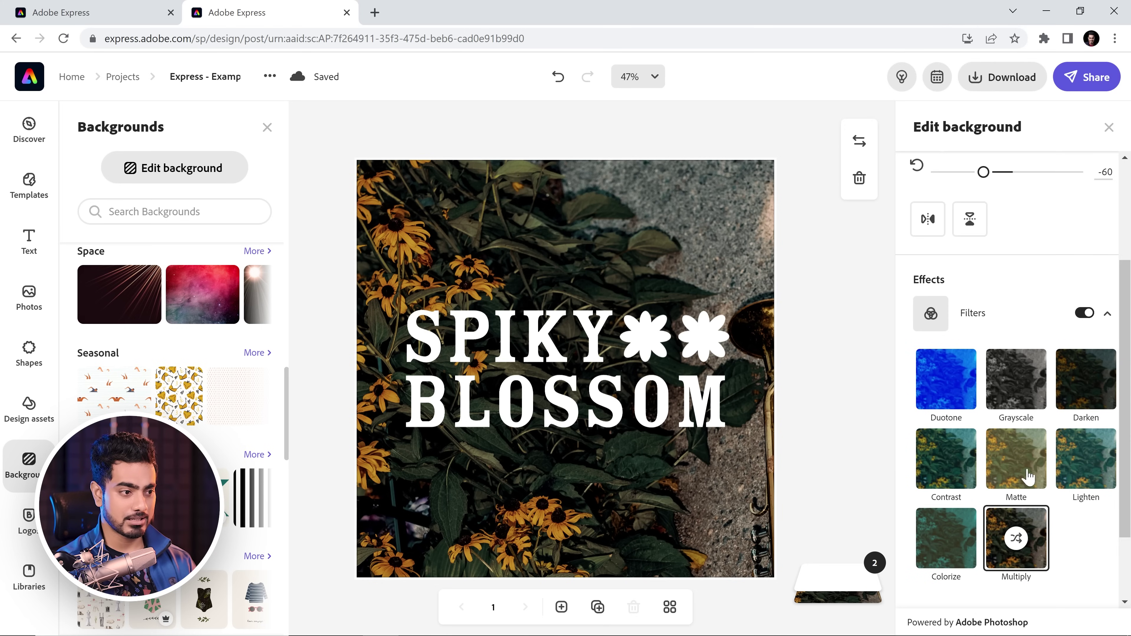
scroll(980, 317, up, 4)
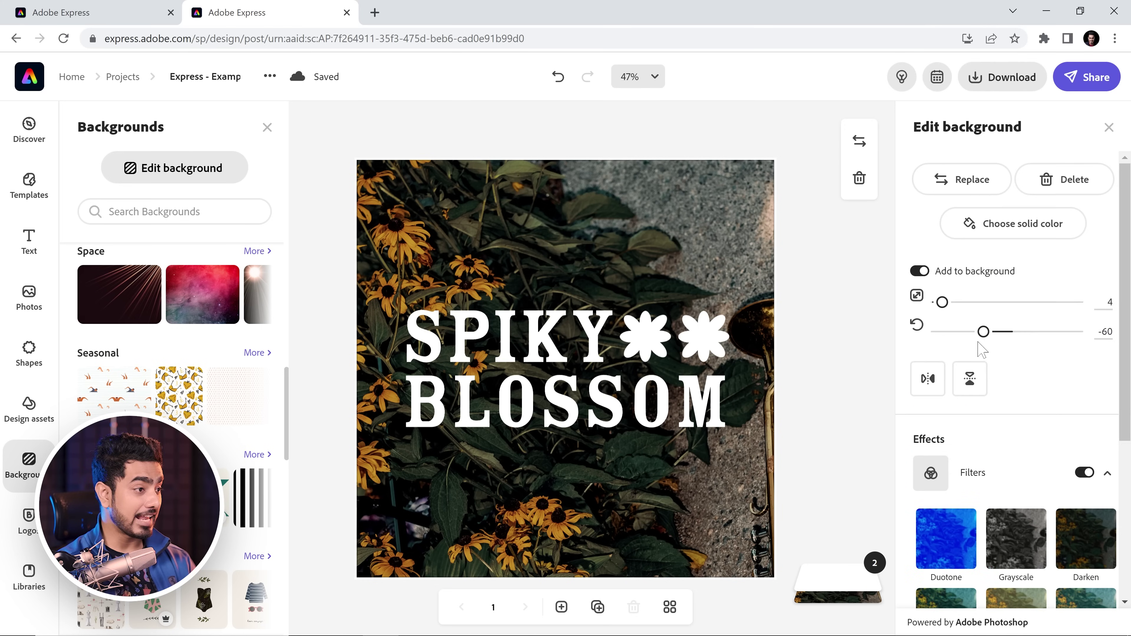
click(208, 298)
click(421, 440)
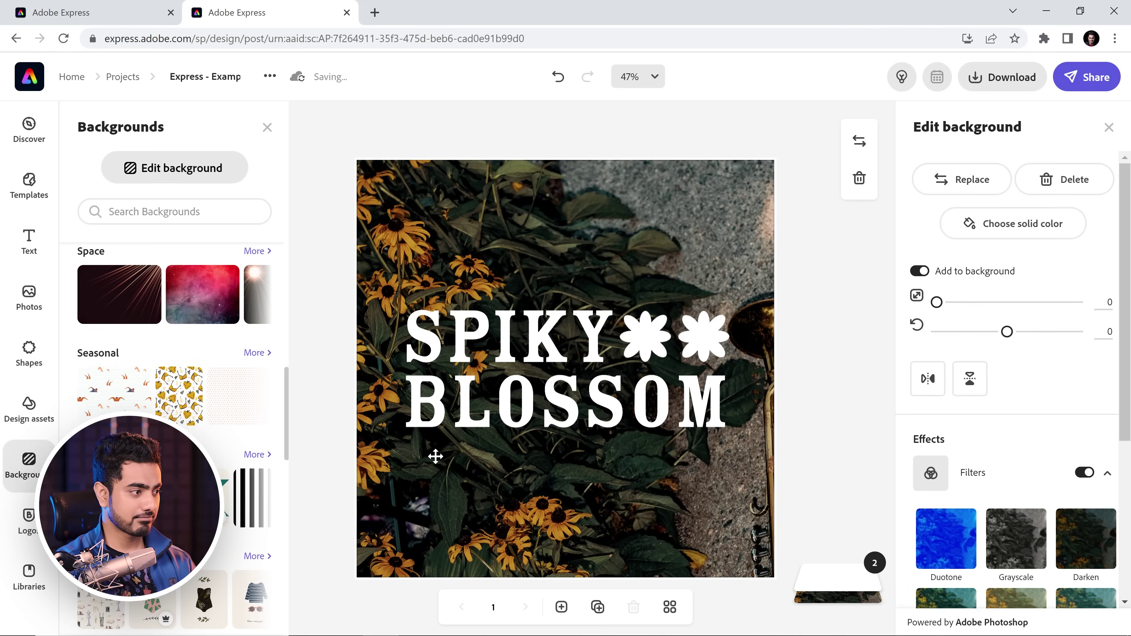
scroll(1040, 474, down, 3)
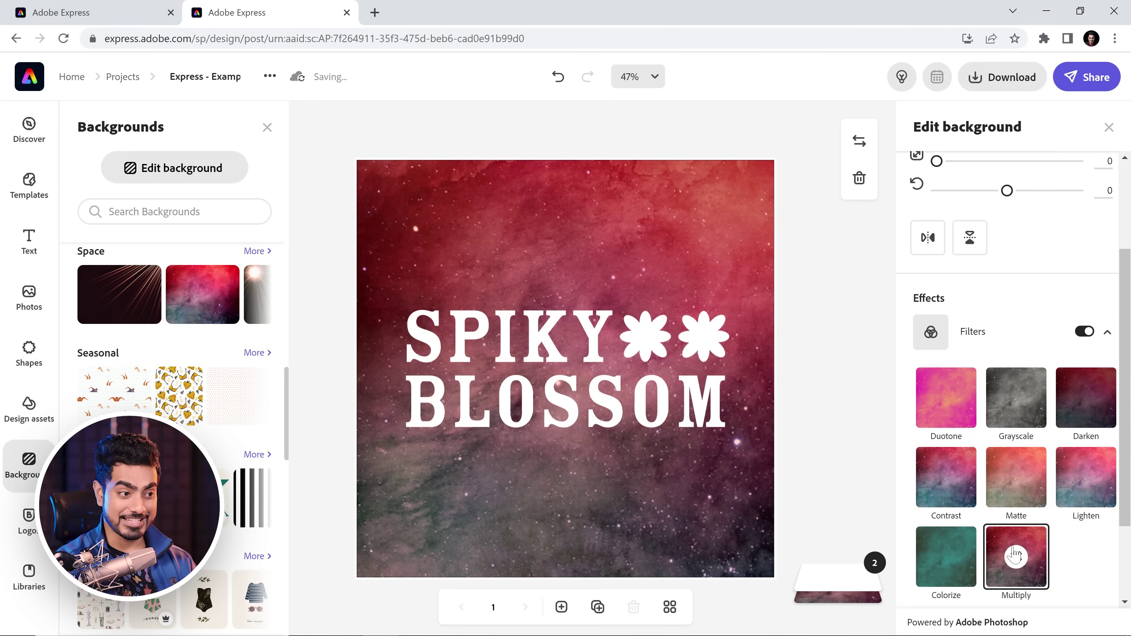